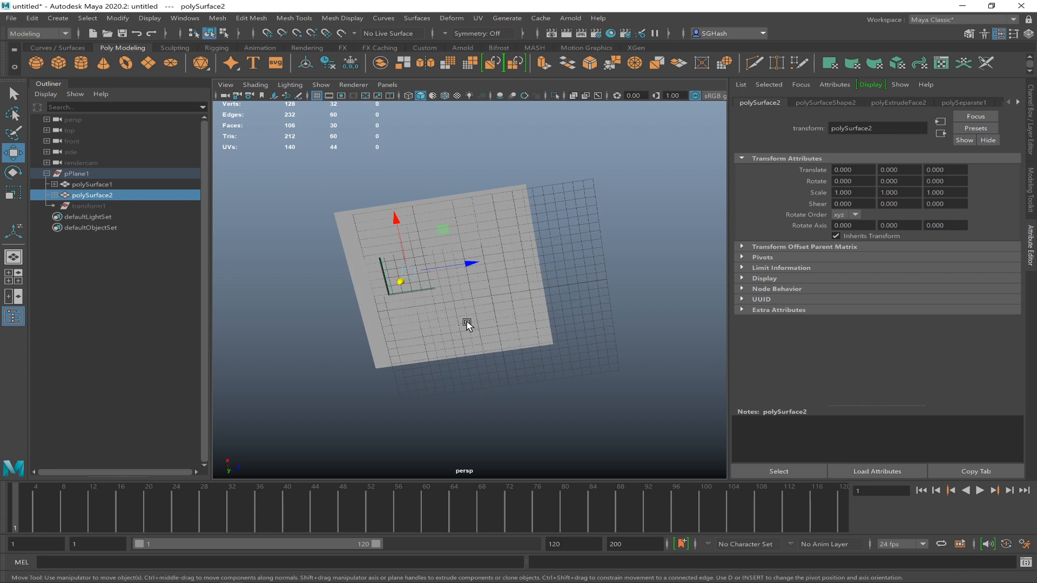
Undo hiding polySurface2 and inspect the window opening it fills up close and from several angles
{"action": "mouse_move", "coordinate": [441, 296]}
{"action": "left_mouse_down", "text": "alt"}
{"action": "mouse_move", "coordinate": [465, 287]}
{"action": "mouse_move", "coordinate": [426, 296]}
{"action": "left_mouse_up", "text": "alt"}
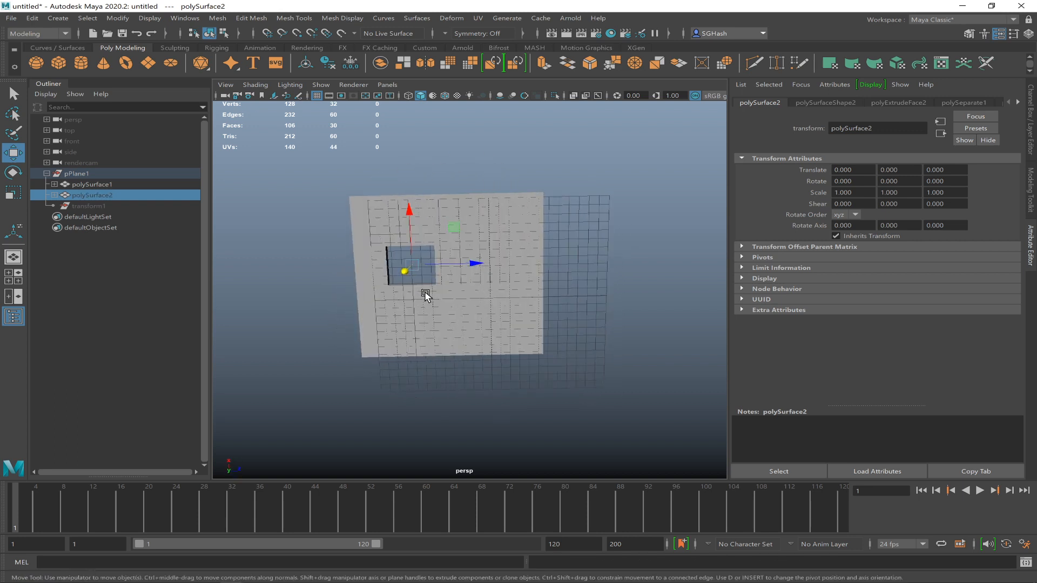
{"action": "key", "text": "ctrl+z"}
{"action": "key", "text": "f"}
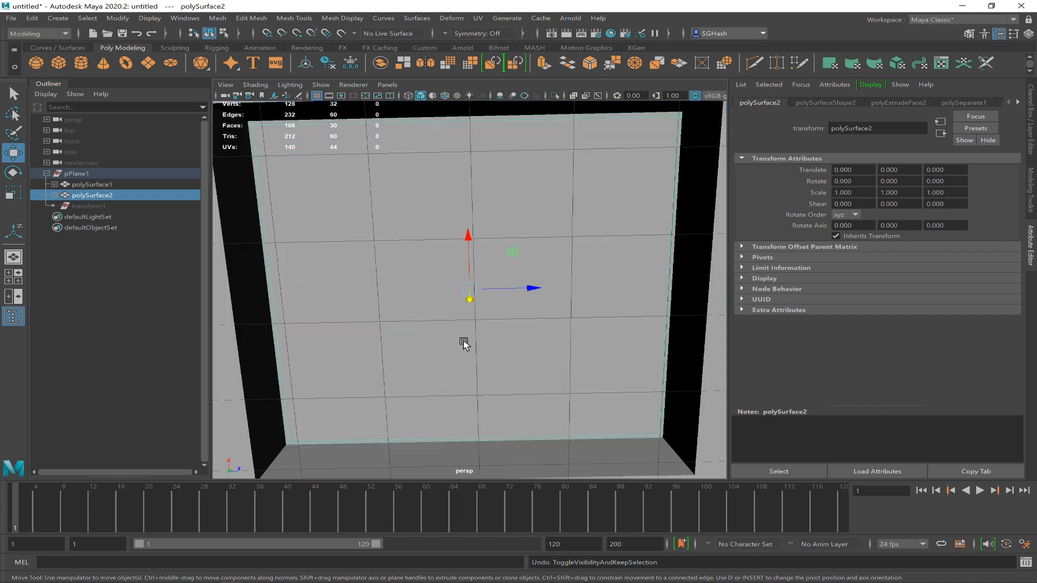
{"action": "left_click_drag", "start_coordinate": [407, 314], "coordinate": [468, 243], "text": "alt"}
{"action": "key", "text": "ctrl+z"}
{"action": "left_click_drag", "start_coordinate": [495, 353], "coordinate": [358, 290], "text": "alt"}
{"action": "scroll", "coordinate": [553, 350], "scroll_direction": "down", "scroll_amount": 3}
{"action": "scroll", "coordinate": [476, 362], "scroll_direction": "up", "scroll_amount": 2}
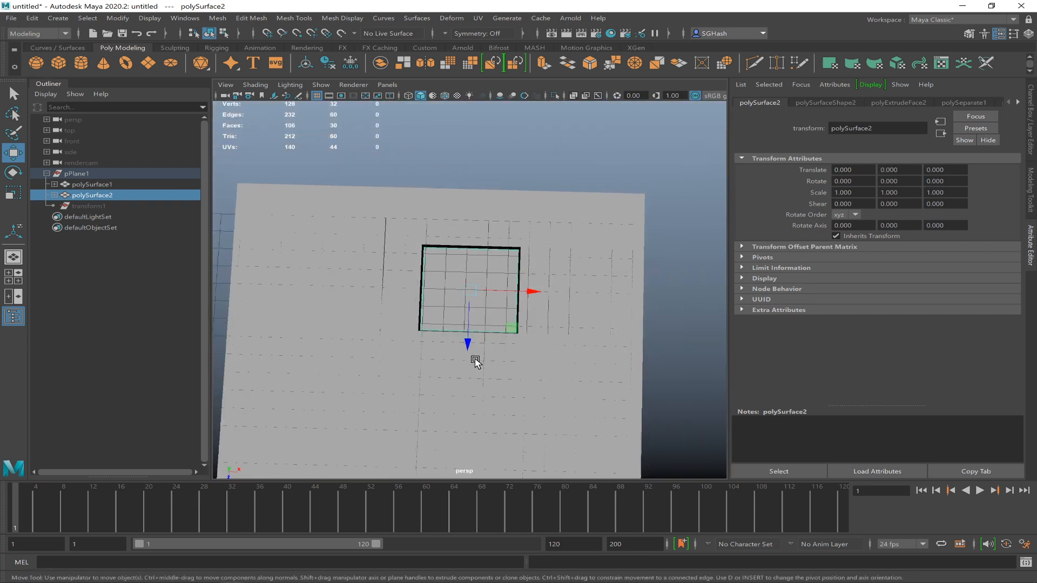
Group polySurface1 and polySurface2 together and name the group Wall
{"action": "left_click_drag", "start_coordinate": [476, 362], "coordinate": [484, 374], "text": "alt"}
{"action": "left_click", "coordinate": [462, 330]}
{"action": "left_click", "coordinate": [460, 306], "text": "shift"}
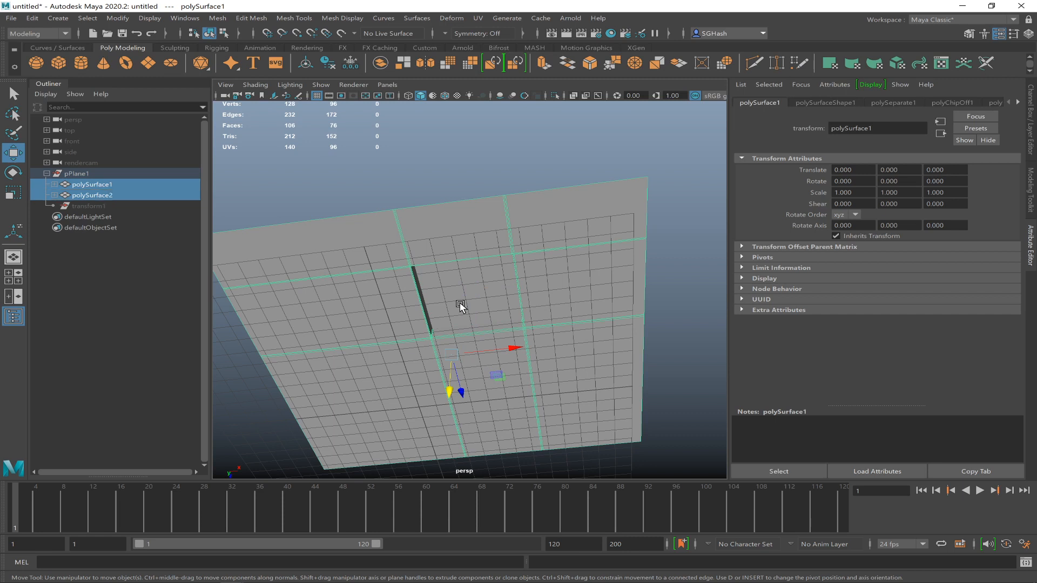
{"action": "key", "text": "ctrl+g"}
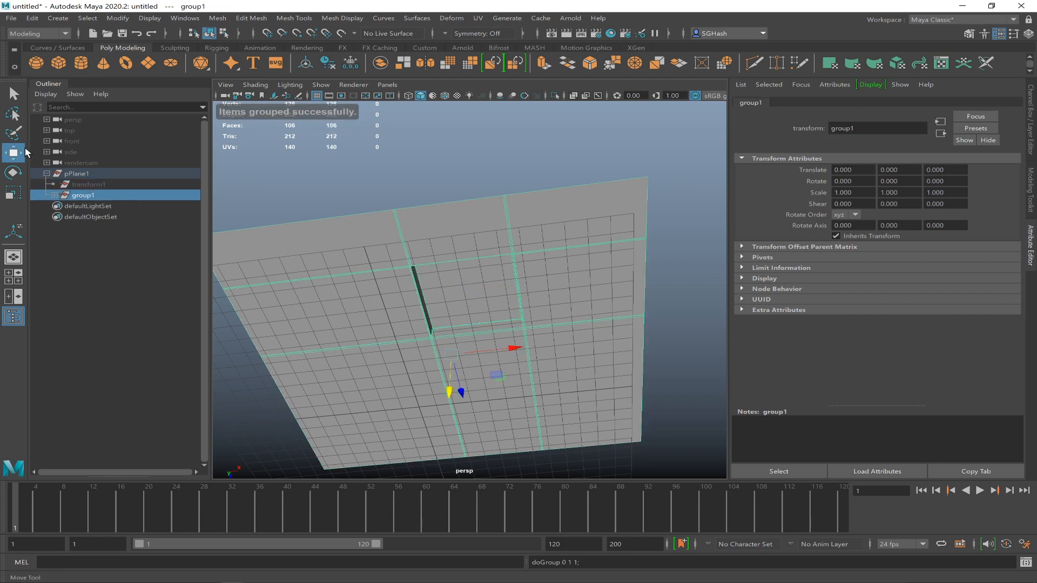
{"action": "double_click", "coordinate": [78, 196]}
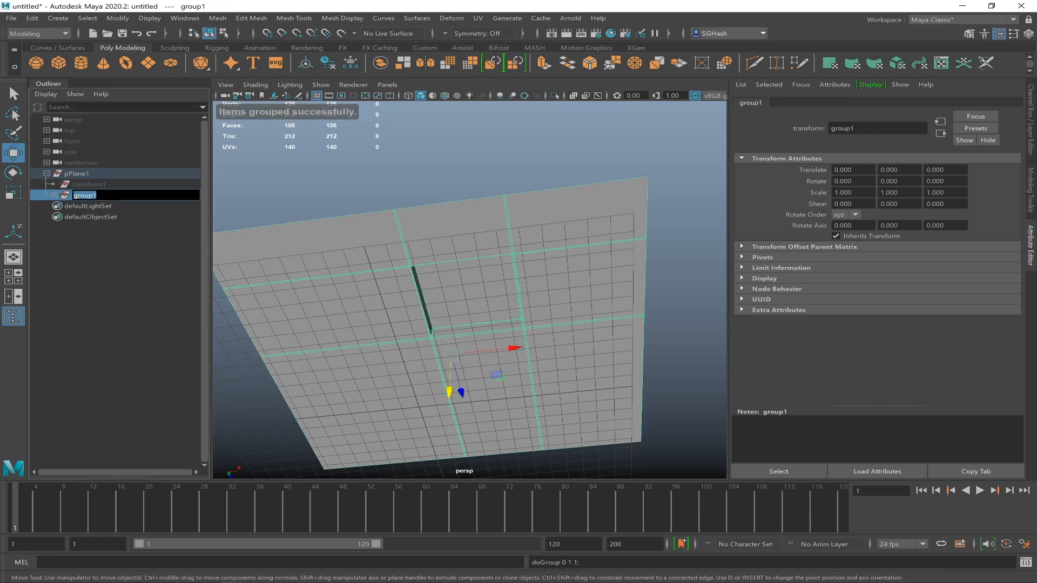
{"action": "type", "text": "Wall"}
{"action": "key", "text": "Return"}
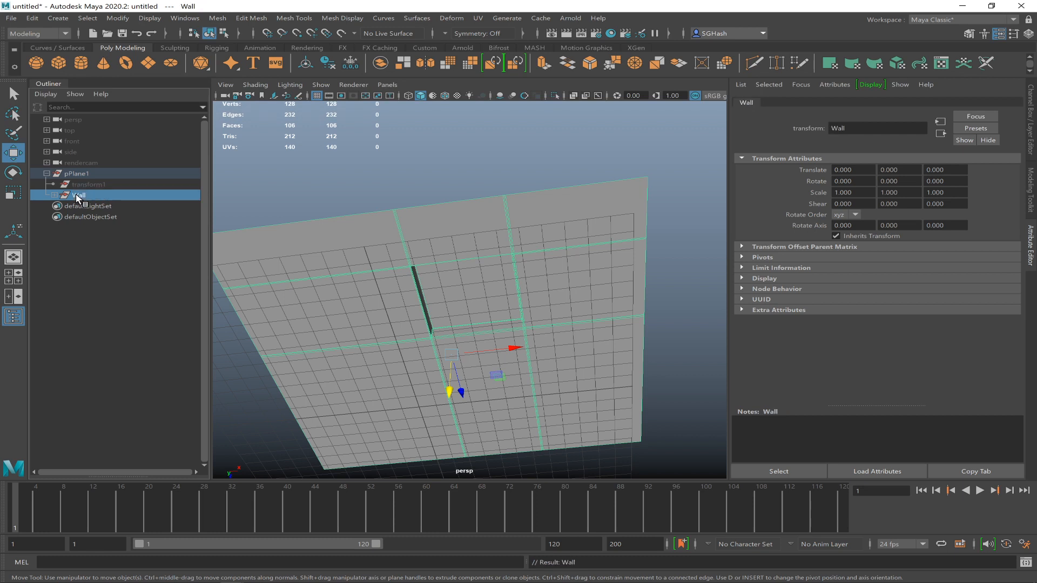
Unparent the Wall group from pPlane1 and delete the leftover pPlane1 node
{"action": "key", "text": "shift+p"}
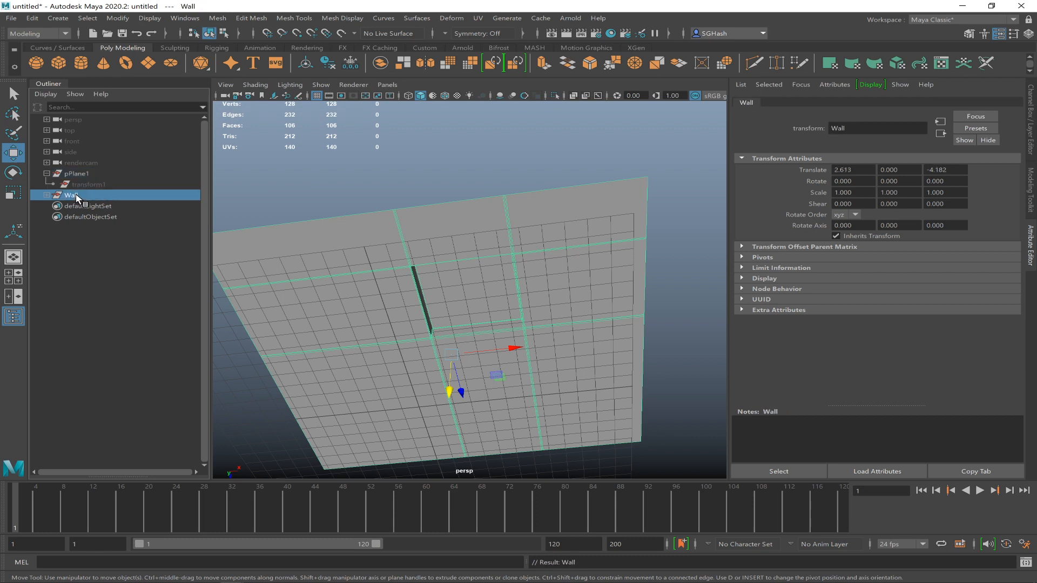
{"action": "mouse_move", "coordinate": [77, 199]}
{"action": "left_mouse_down"}
{"action": "mouse_move", "coordinate": [79, 254]}
{"action": "mouse_move", "coordinate": [83, 201]}
{"action": "left_mouse_up"}
{"action": "left_click", "coordinate": [80, 175]}
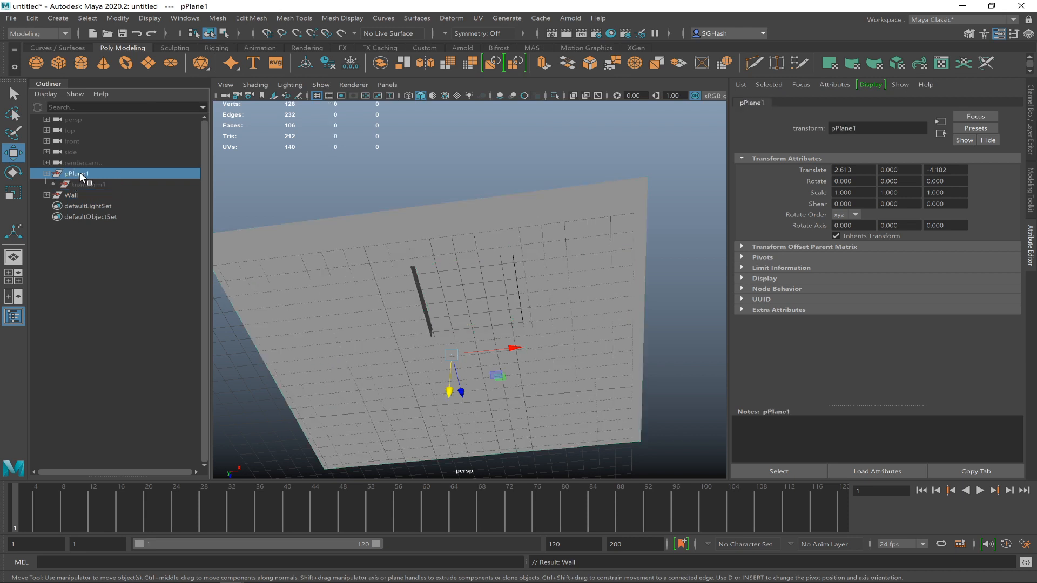
{"action": "key", "text": "Delete"}
{"action": "left_click", "coordinate": [80, 173]}
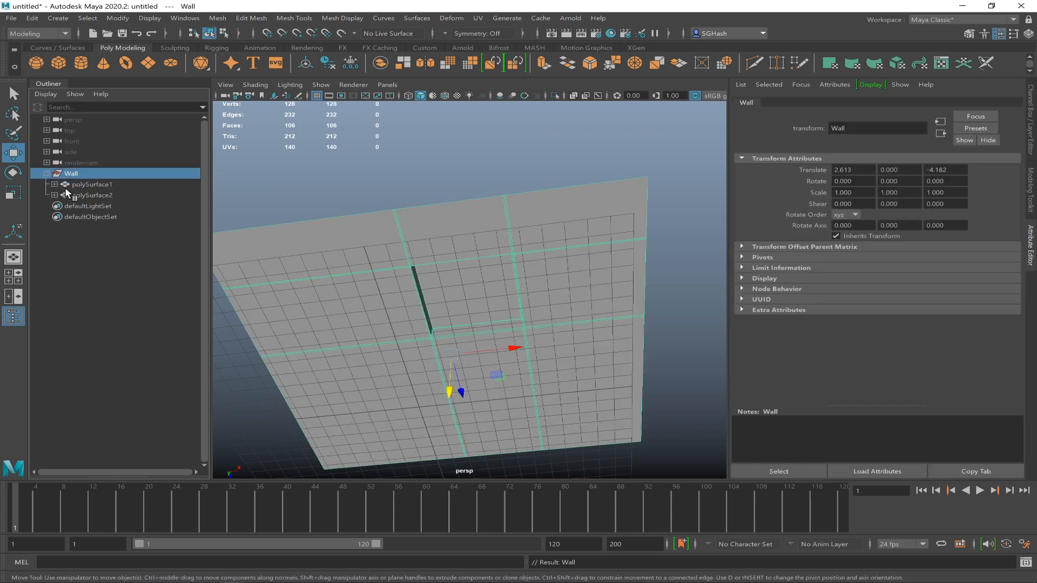
Try moving polySurface1 out of the Wall group and undo the unparenting
{"action": "left_click", "coordinate": [89, 186]}
{"action": "left_click", "coordinate": [90, 194]}
{"action": "left_click", "coordinate": [93, 182]}
{"action": "left_click", "coordinate": [90, 196]}
{"action": "left_click", "coordinate": [93, 185]}
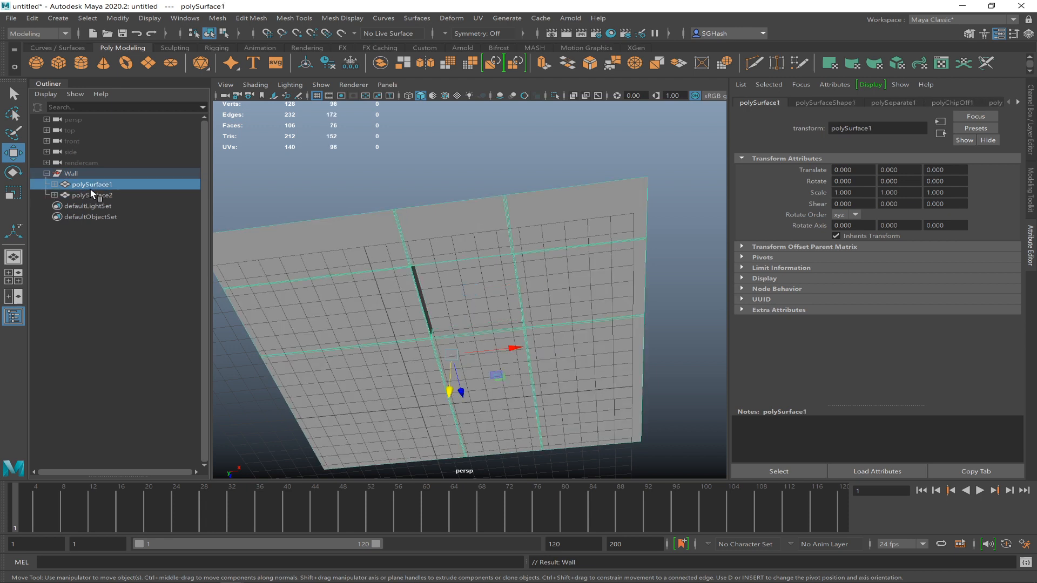
{"action": "left_click_drag", "start_coordinate": [91, 190], "coordinate": [90, 191]}
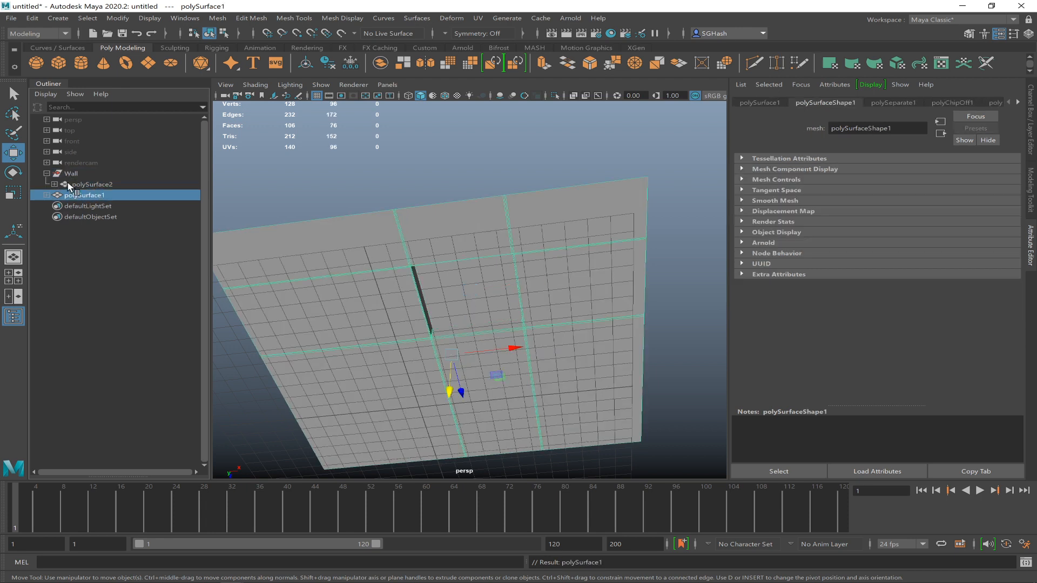
{"action": "key", "text": "ctrl+z"}
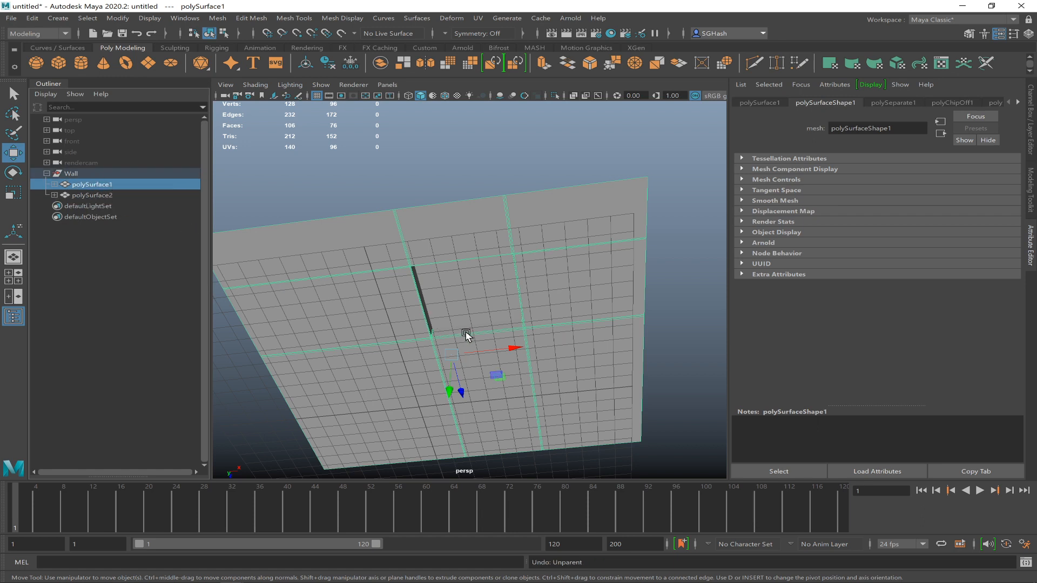
Stand the Wall group upright by setting its Rotate X to 90
{"action": "right_click_drag", "start_coordinate": [466, 332], "coordinate": [343, 309], "text": "alt"}
{"action": "left_click", "coordinate": [299, 338]}
{"action": "left_click_drag", "start_coordinate": [299, 338], "coordinate": [421, 346], "text": "alt"}
{"action": "left_click", "coordinate": [71, 174]}
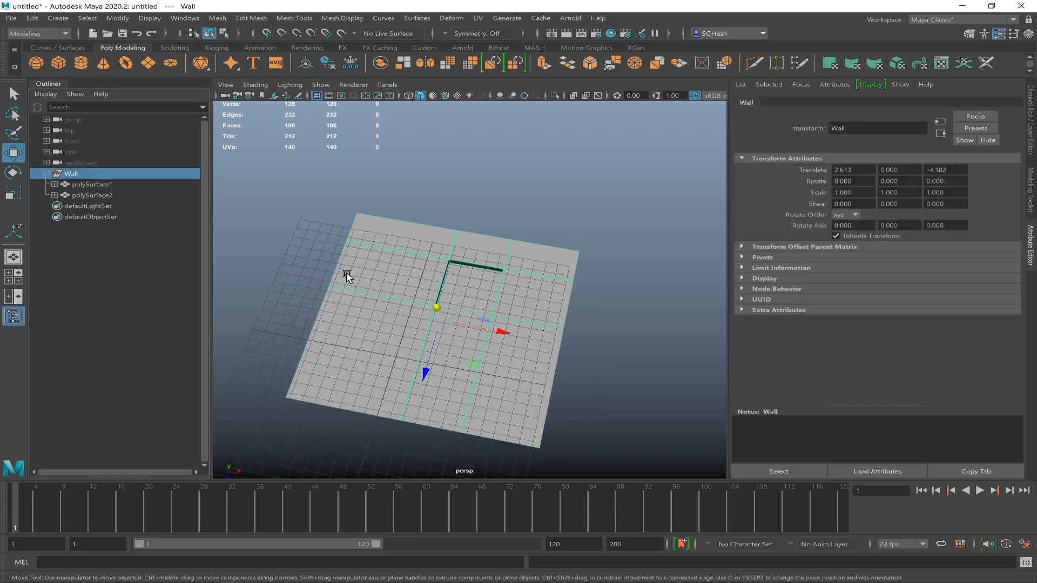
{"action": "key", "text": "e"}
{"action": "left_click_drag", "start_coordinate": [493, 317], "coordinate": [414, 338], "text": "alt"}
{"action": "left_click", "coordinate": [1031, 148]}
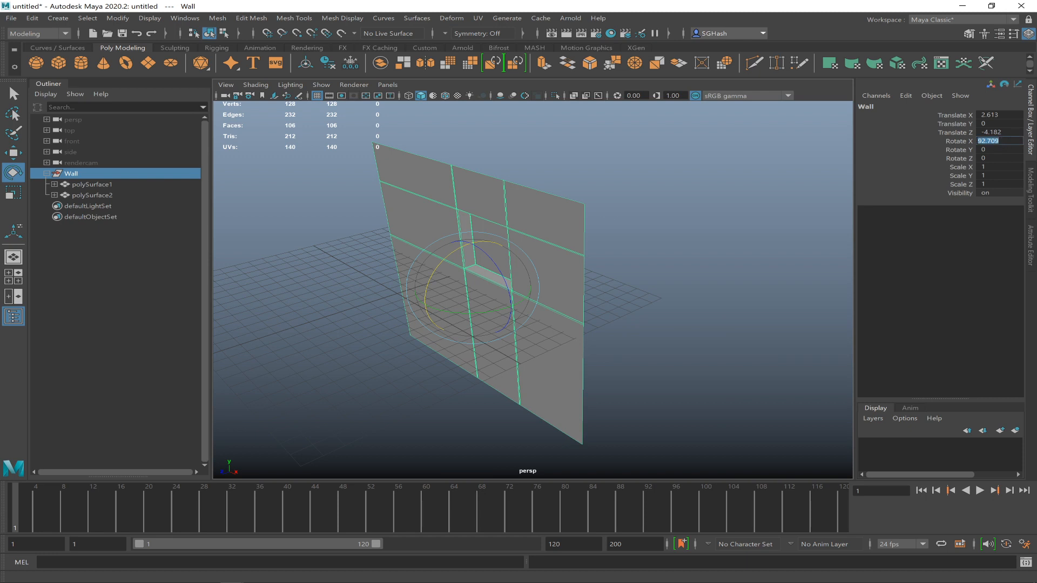
{"action": "type", "text": "90"}
{"action": "key", "text": "Return"}
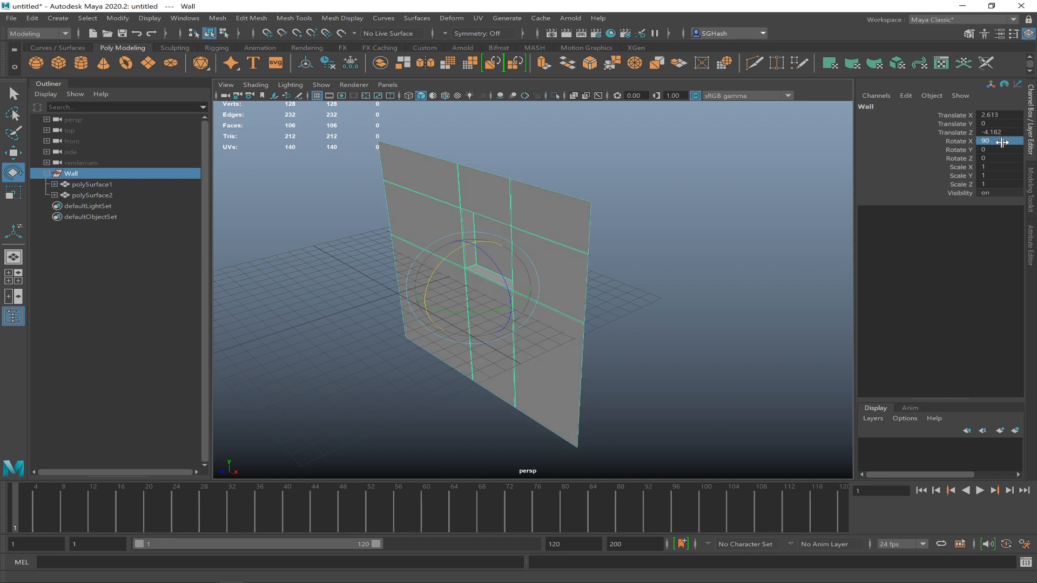
{"action": "left_click", "coordinate": [713, 289]}
{"action": "left_click_drag", "start_coordinate": [491, 301], "coordinate": [411, 303], "text": "alt"}
{"action": "left_click", "coordinate": [469, 306]}
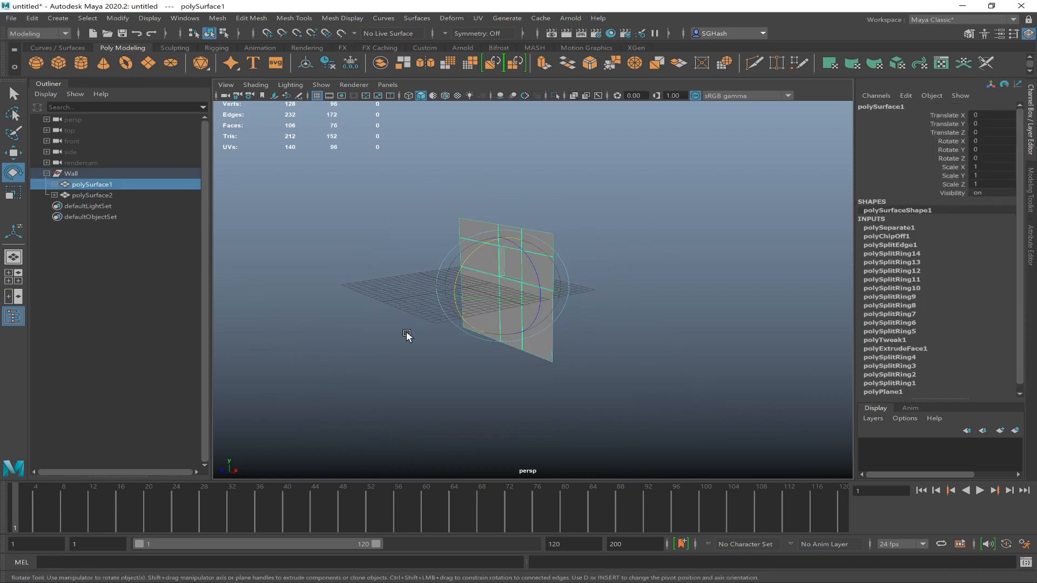
Switch to Chrome, check the Twitch channel's live stream and chat, and return to Maya
{"action": "key", "text": "alt+Tab"}
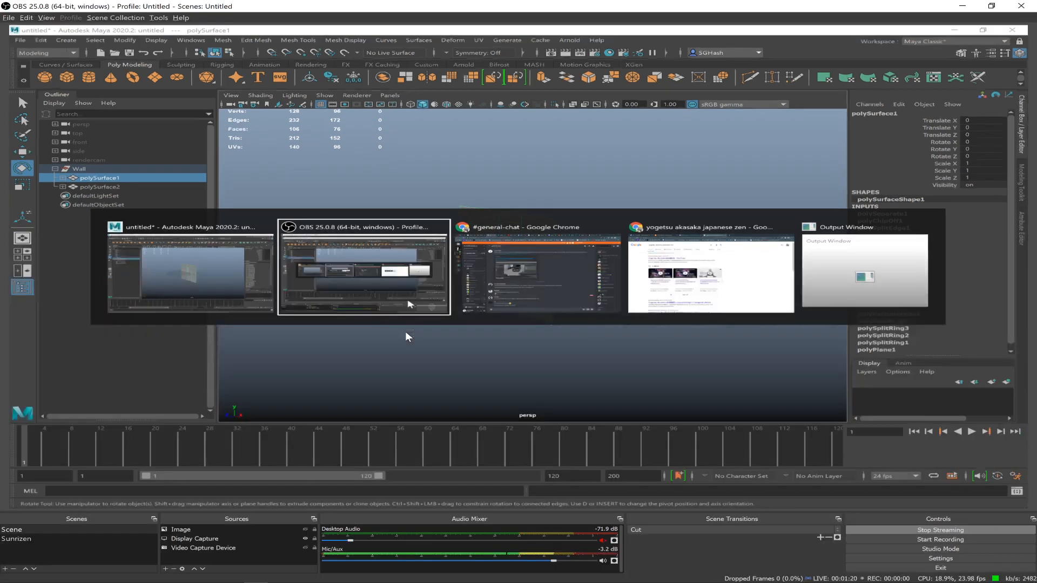
{"action": "key", "text": "alt+Tab"}
{"action": "key", "text": "alt+Tab"}
{"action": "key", "text": "alt+Tab"}
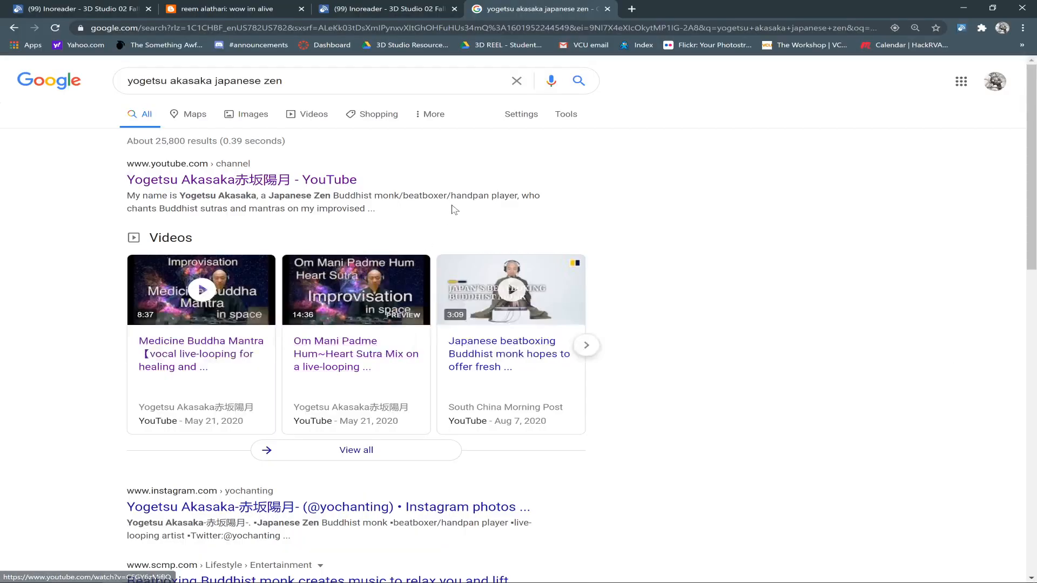
{"action": "left_click", "coordinate": [964, 8]}
{"action": "key", "text": "alt+Tab"}
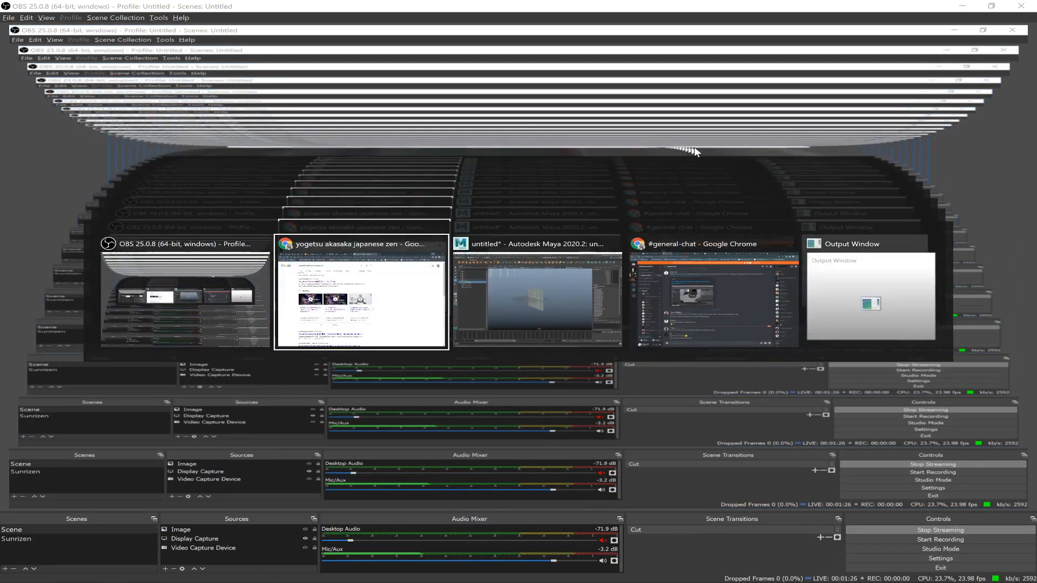
{"action": "key", "text": "alt+Tab"}
{"action": "key", "text": "alt+Tab"}
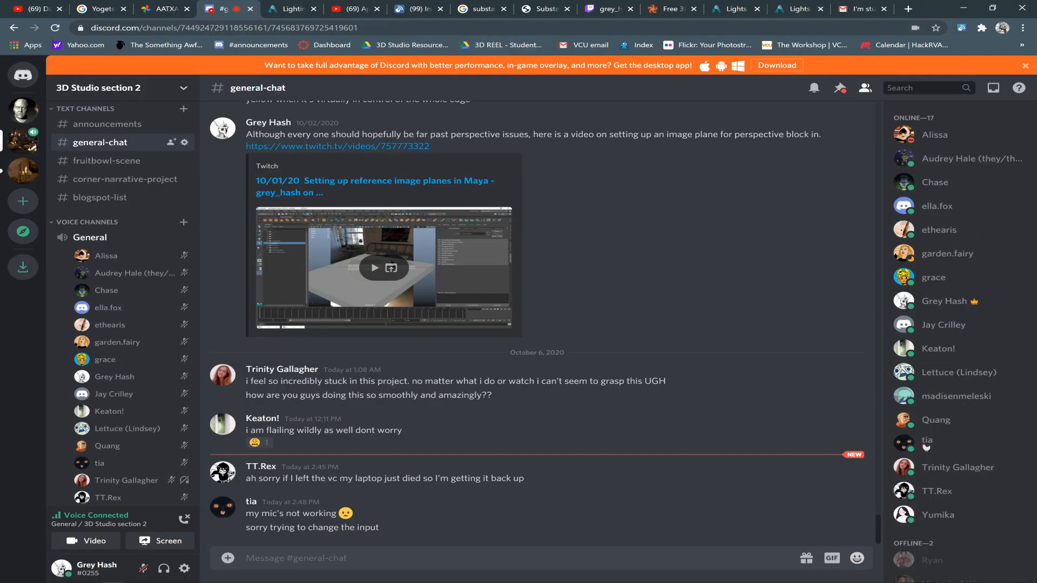
{"action": "left_click", "coordinate": [617, 6]}
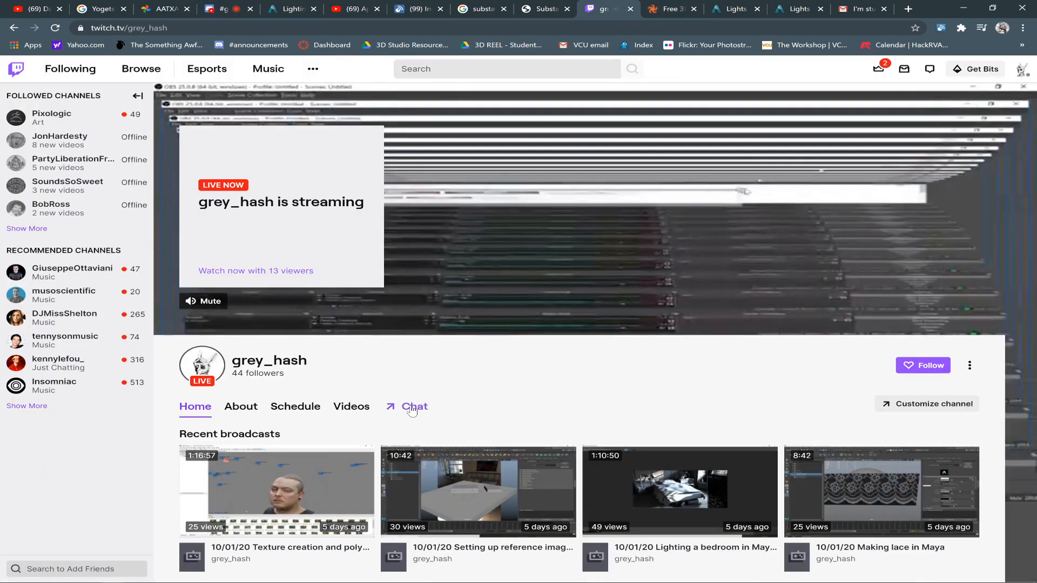
{"action": "left_click", "coordinate": [400, 407]}
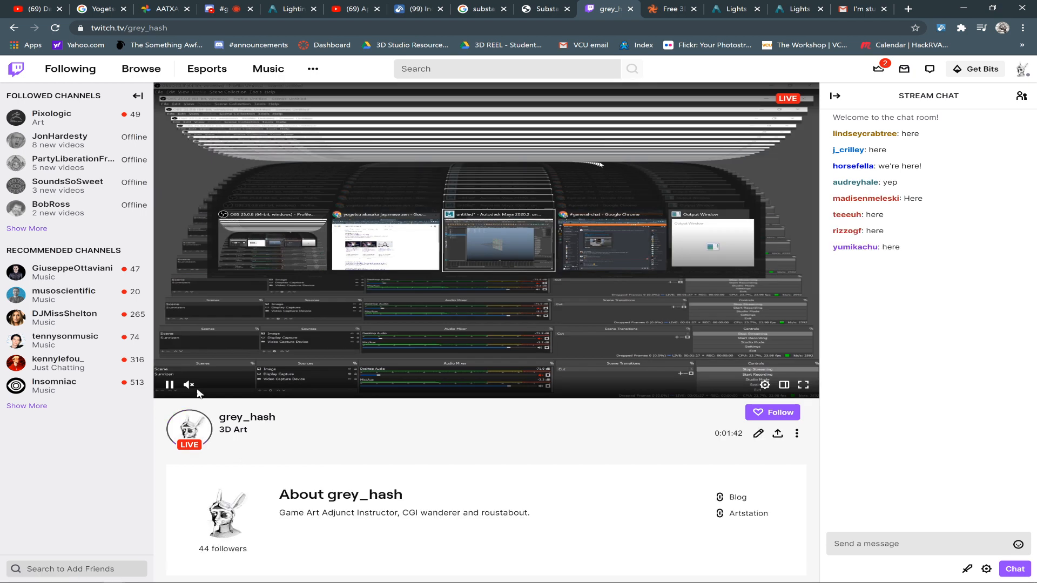
{"action": "key", "text": "alt+Tab"}
{"action": "key", "text": "alt+Tab"}
{"action": "key", "text": "alt+Tab"}
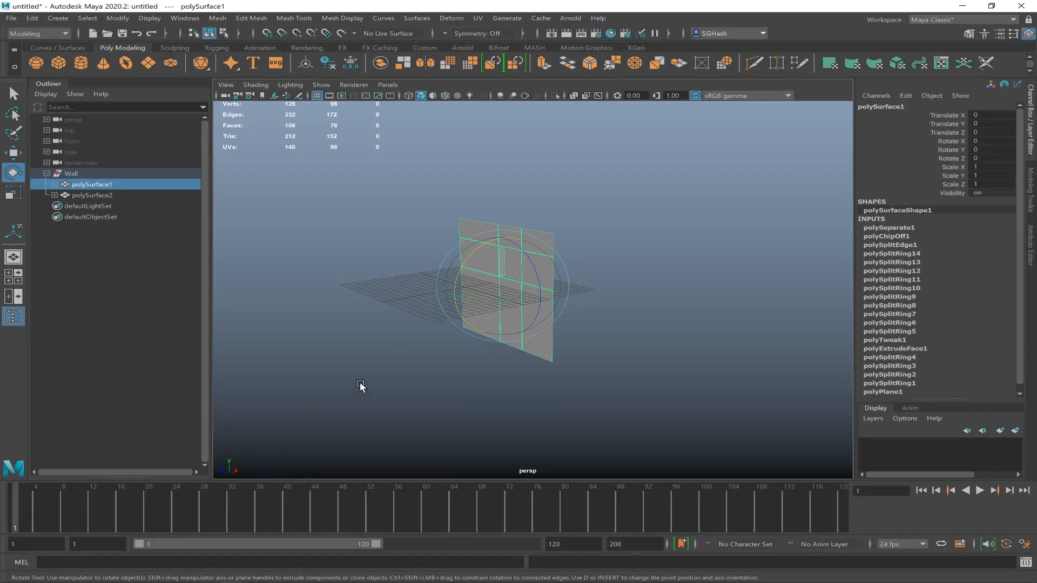
Duplicate the whole Wall group and set the copy's Rotate Y to -90
{"action": "left_click", "coordinate": [360, 386]}
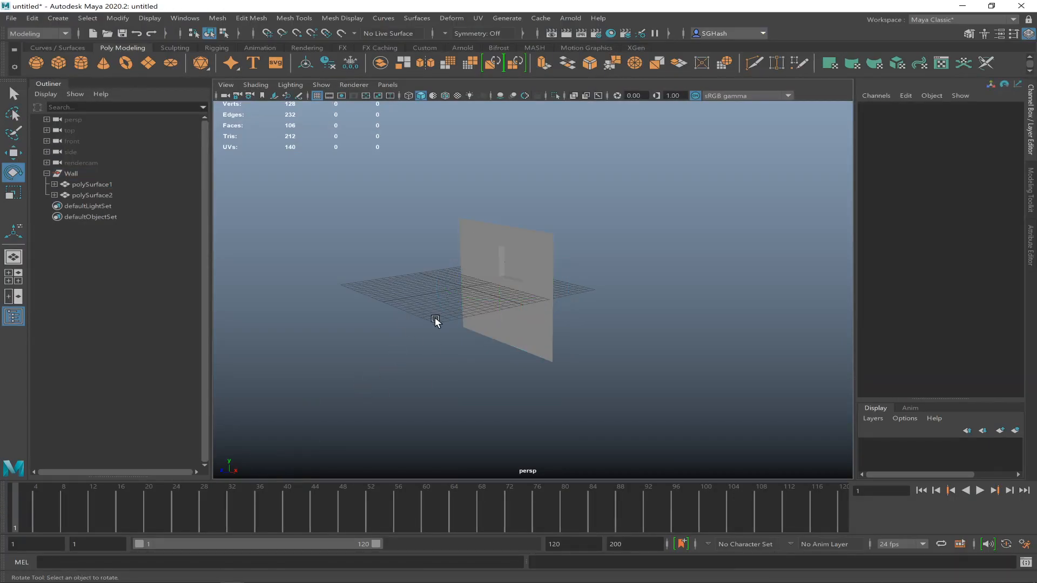
{"action": "left_click", "coordinate": [92, 173]}
{"action": "mouse_move", "coordinate": [427, 262]}
{"action": "left_mouse_down", "text": "alt"}
{"action": "mouse_move", "coordinate": [481, 266]}
{"action": "mouse_move", "coordinate": [440, 268]}
{"action": "left_mouse_up", "text": "alt"}
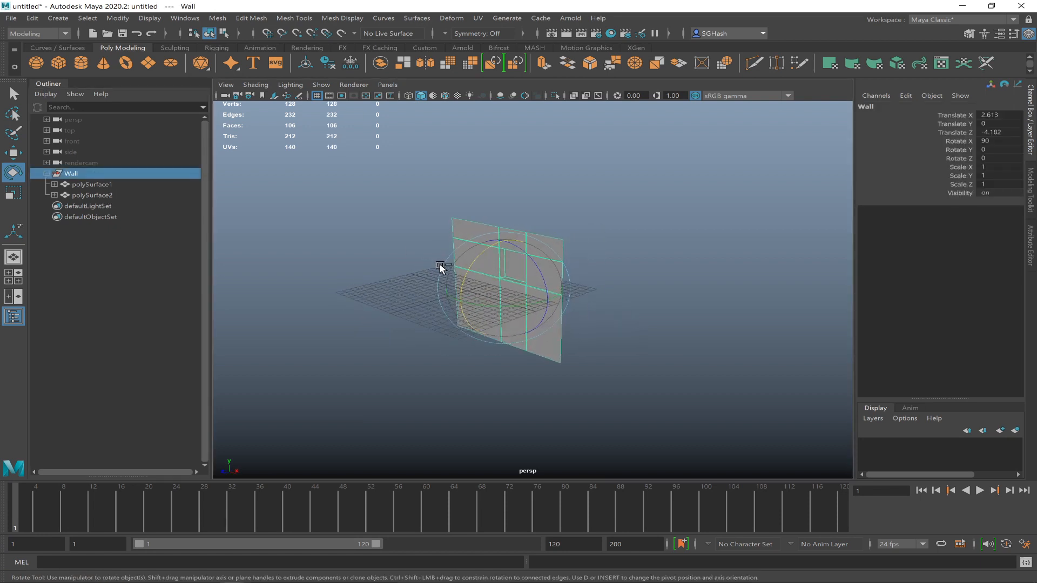
{"action": "key", "text": "ctrl+d"}
{"action": "left_click_drag", "start_coordinate": [490, 306], "coordinate": [460, 307]}
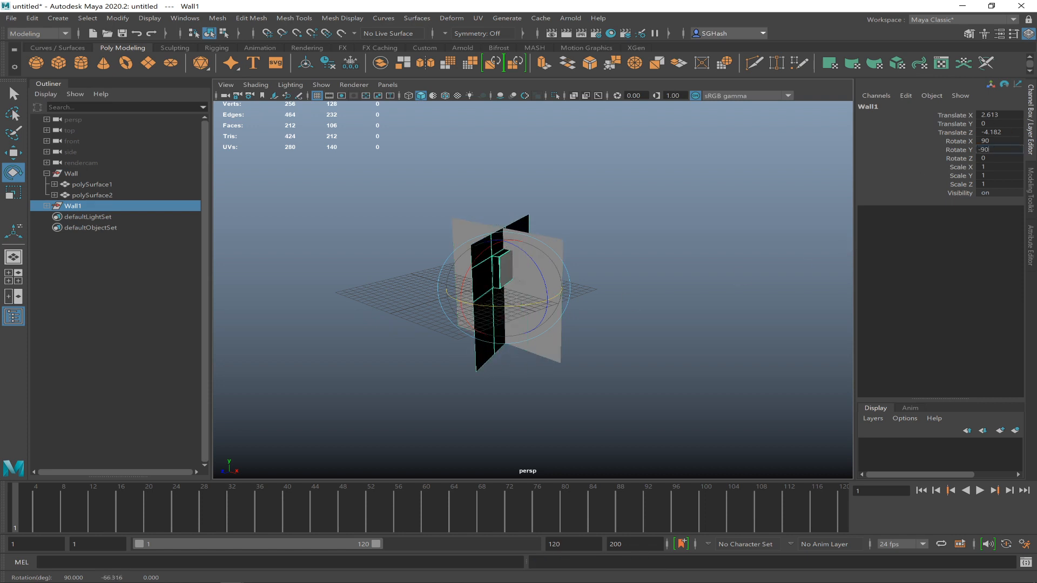
{"action": "type", "text": "-90"}
{"action": "key", "text": "Return"}
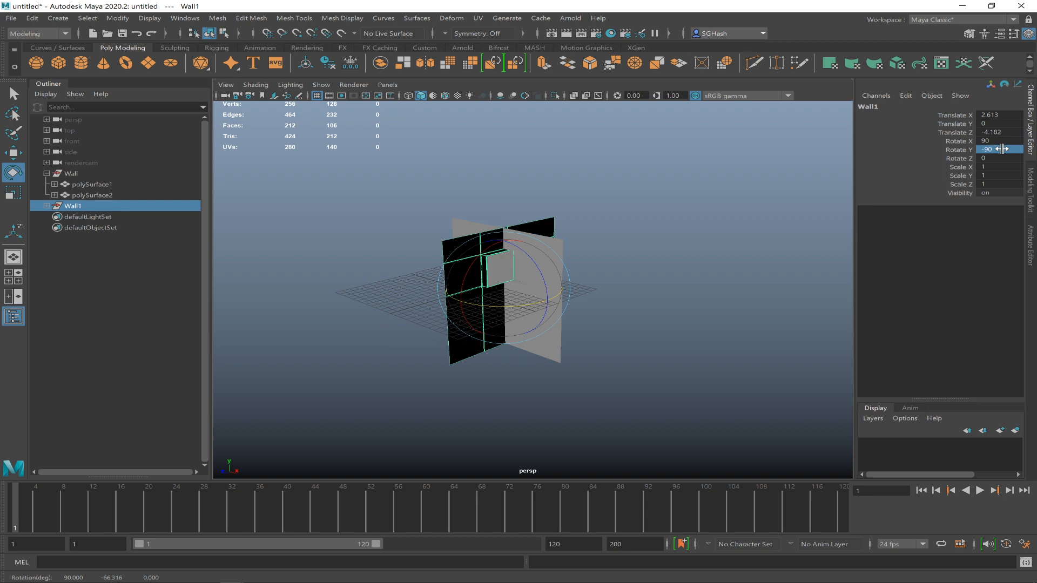
Move Wall1 to about X 12.04, Z 5.16 so it meets the original wall in a corner
{"action": "left_click", "coordinate": [614, 269]}
{"action": "left_click_drag", "start_coordinate": [574, 301], "coordinate": [586, 305], "text": "alt"}
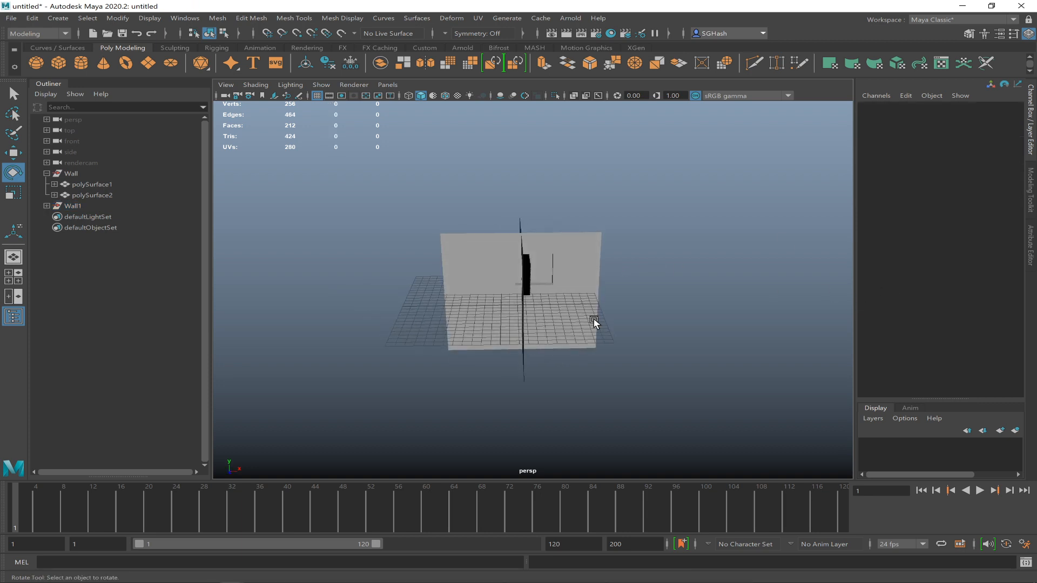
{"action": "key", "text": "ctrl+z"}
{"action": "key", "text": "w"}
{"action": "left_click_drag", "start_coordinate": [456, 292], "coordinate": [702, 283]}
{"action": "left_click_drag", "start_coordinate": [604, 300], "coordinate": [556, 317], "text": "alt"}
{"action": "left_click", "coordinate": [553, 319]}
{"action": "key", "text": "ctrl+z"}
{"action": "left_click_drag", "start_coordinate": [551, 316], "coordinate": [568, 335]}
{"action": "right_click_drag", "start_coordinate": [634, 336], "coordinate": [676, 340], "text": "alt"}
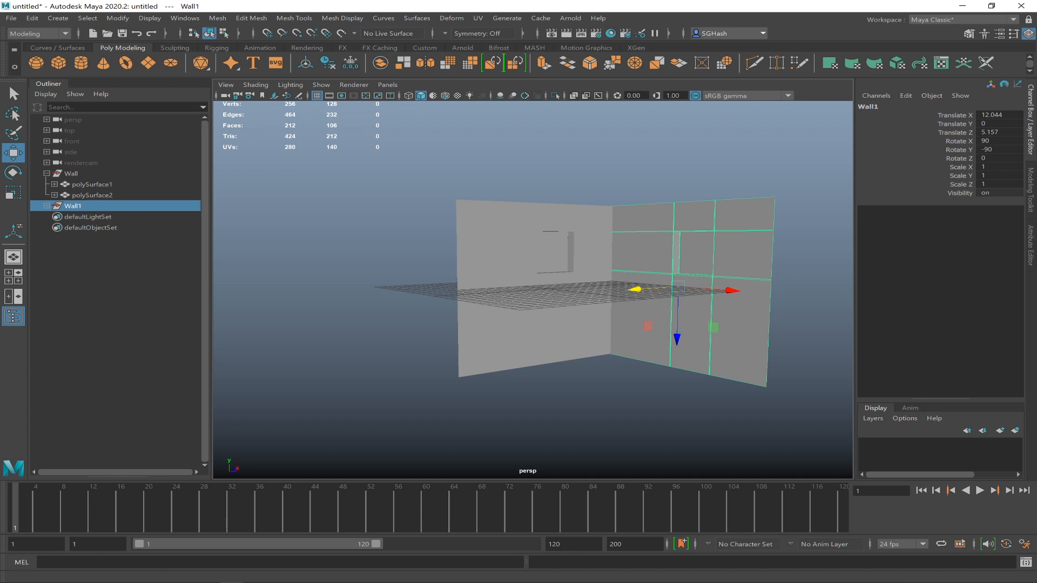
Create a polygon plane about 24 by 24 units on the grid beside the walls
{"action": "left_click", "coordinate": [146, 65]}
{"action": "left_click_drag", "start_coordinate": [412, 359], "coordinate": [421, 375], "text": "alt"}
{"action": "left_click_drag", "start_coordinate": [353, 406], "coordinate": [446, 410]}
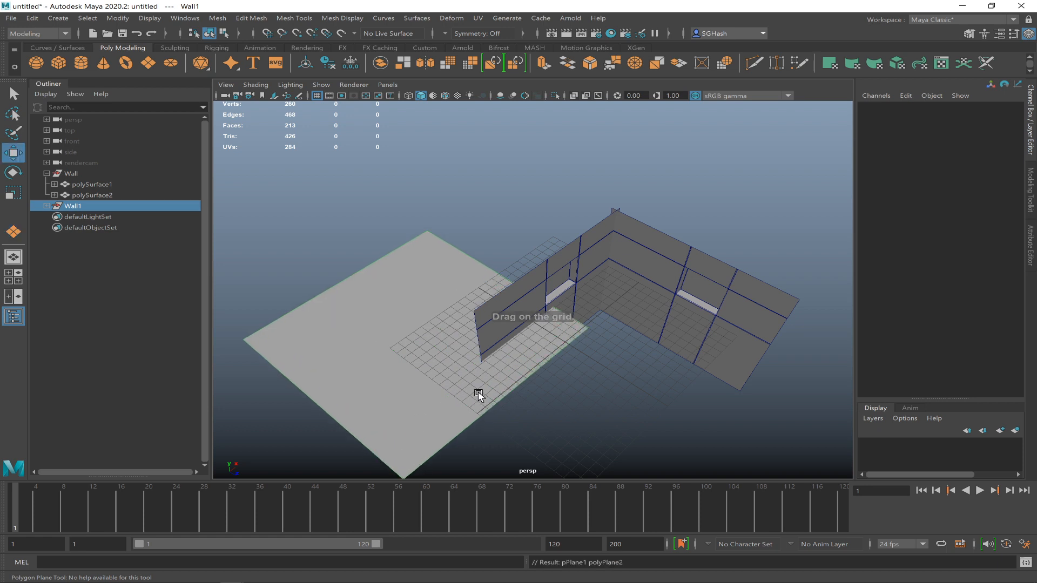
{"action": "left_click_drag", "start_coordinate": [540, 361], "coordinate": [514, 352], "text": "alt"}
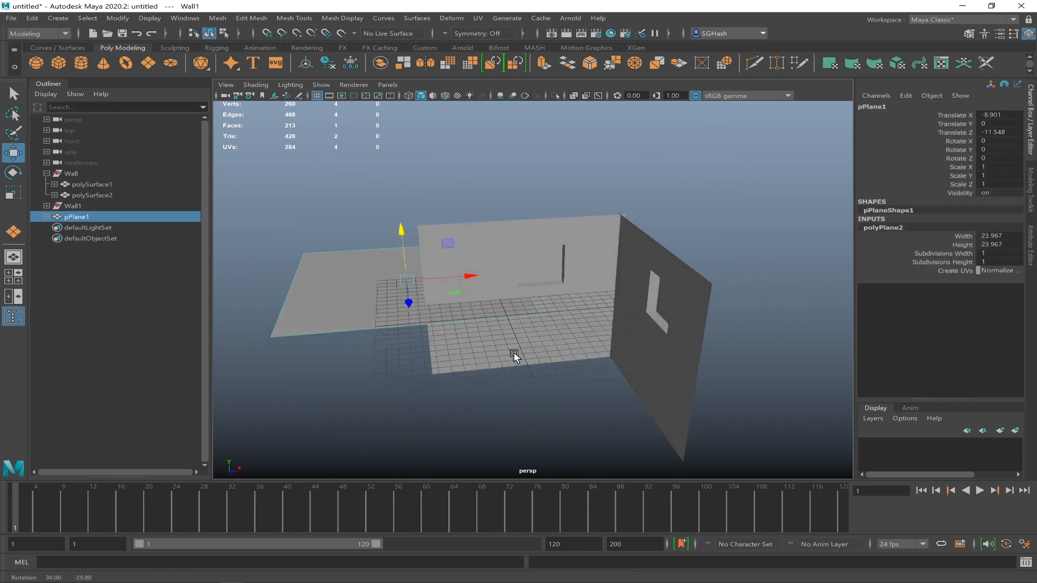
Reverse the normals of the new plane
{"action": "left_click", "coordinate": [340, 18]}
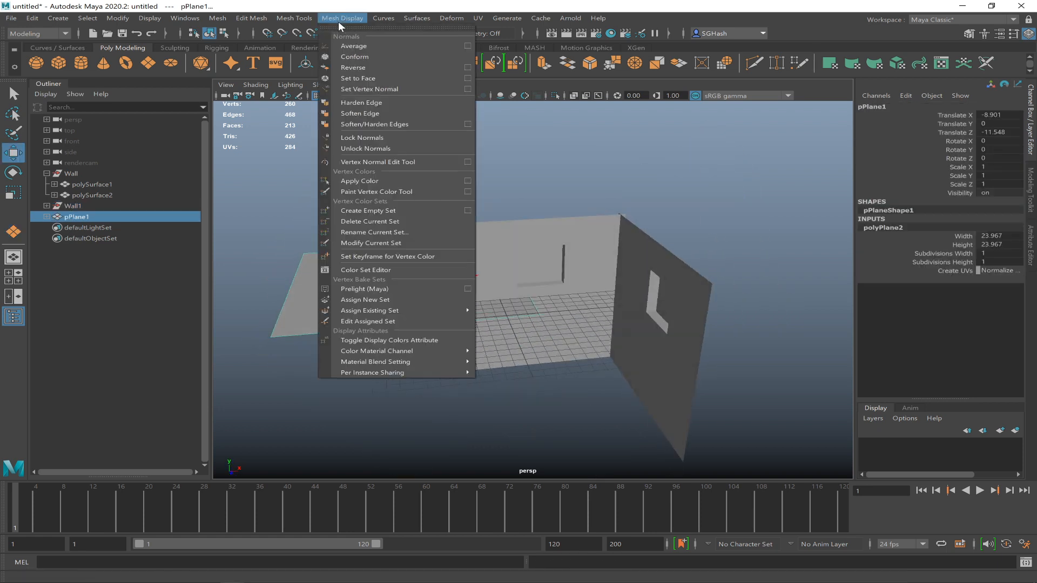
{"action": "left_click", "coordinate": [380, 67]}
{"action": "left_click_drag", "start_coordinate": [409, 308], "coordinate": [435, 308], "text": "alt"}
{"action": "left_click", "coordinate": [354, 227]}
{"action": "left_click_drag", "start_coordinate": [420, 258], "coordinate": [394, 267], "text": "alt"}
{"action": "left_click", "coordinate": [393, 268]}
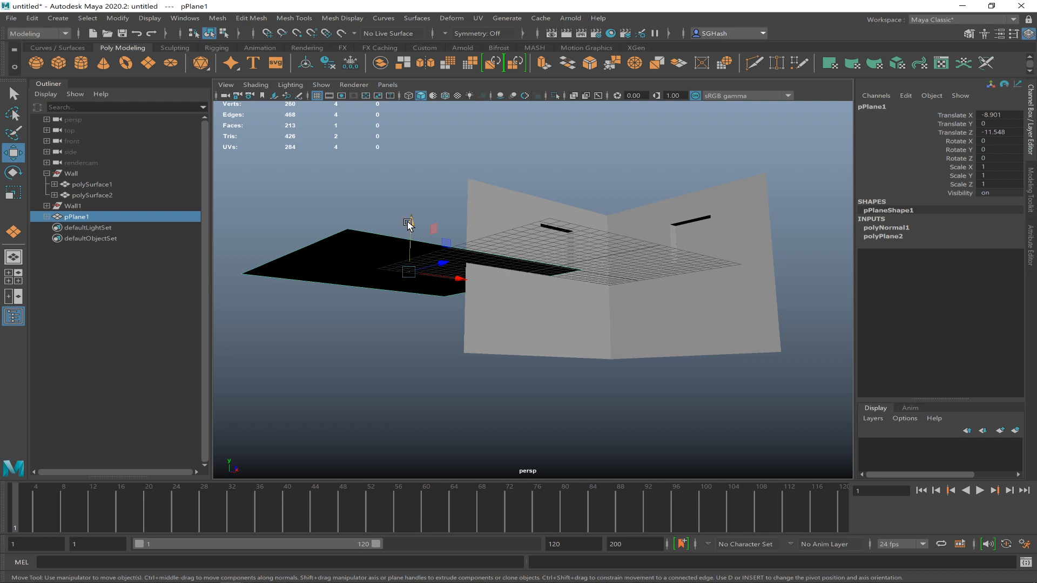
Raise the plane and move it over the walls as a ceiling, at about X 2.13, Y 9.06, Z 4.51
{"action": "left_click_drag", "start_coordinate": [408, 223], "coordinate": [410, 165]}
{"action": "mouse_move", "coordinate": [414, 244]}
{"action": "left_mouse_down", "text": "alt"}
{"action": "mouse_move", "coordinate": [413, 255]}
{"action": "mouse_move", "coordinate": [399, 256]}
{"action": "left_mouse_up", "text": "alt"}
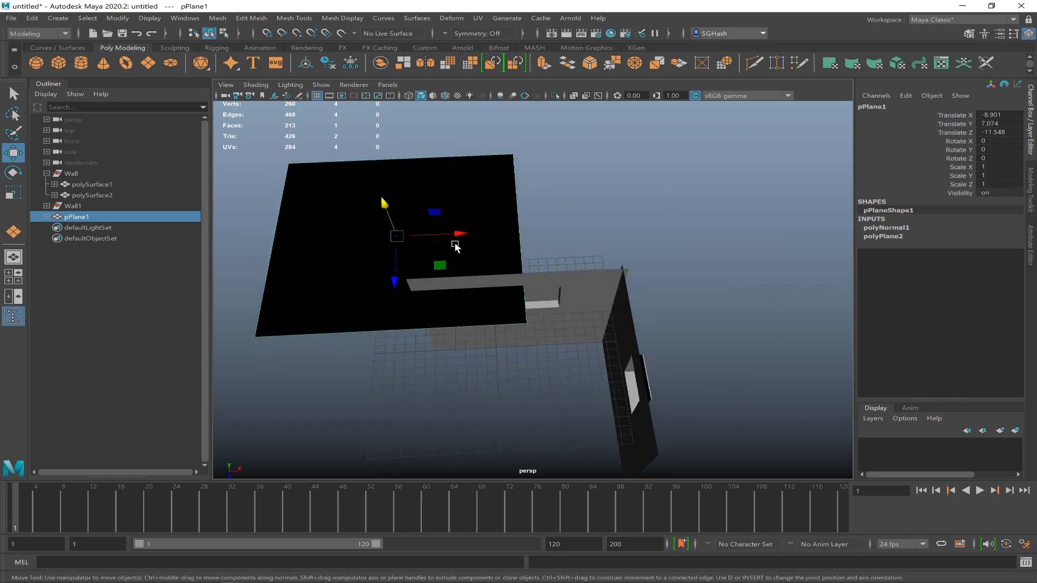
{"action": "left_click_drag", "start_coordinate": [458, 236], "coordinate": [551, 231]}
{"action": "left_click_drag", "start_coordinate": [313, 213], "coordinate": [489, 247], "text": "alt"}
{"action": "left_click_drag", "start_coordinate": [566, 229], "coordinate": [717, 228]}
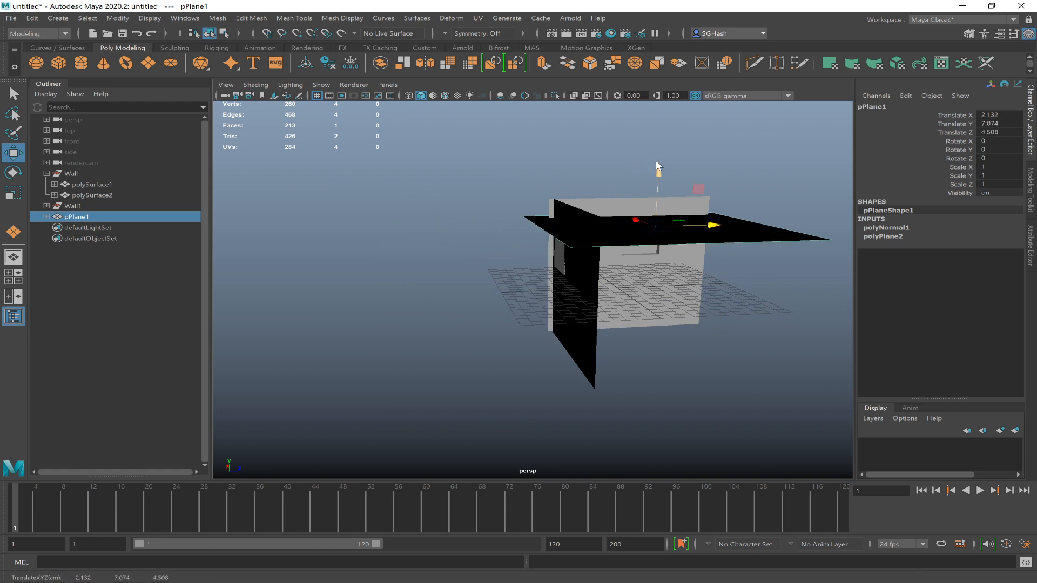
{"action": "right_click_drag", "start_coordinate": [655, 146], "coordinate": [654, 143]}
{"action": "key", "text": "ctrl+z"}
{"action": "mouse_move", "coordinate": [659, 176]}
{"action": "left_mouse_down"}
{"action": "mouse_move", "coordinate": [657, 135]}
{"action": "mouse_move", "coordinate": [660, 156]}
{"action": "left_mouse_up"}
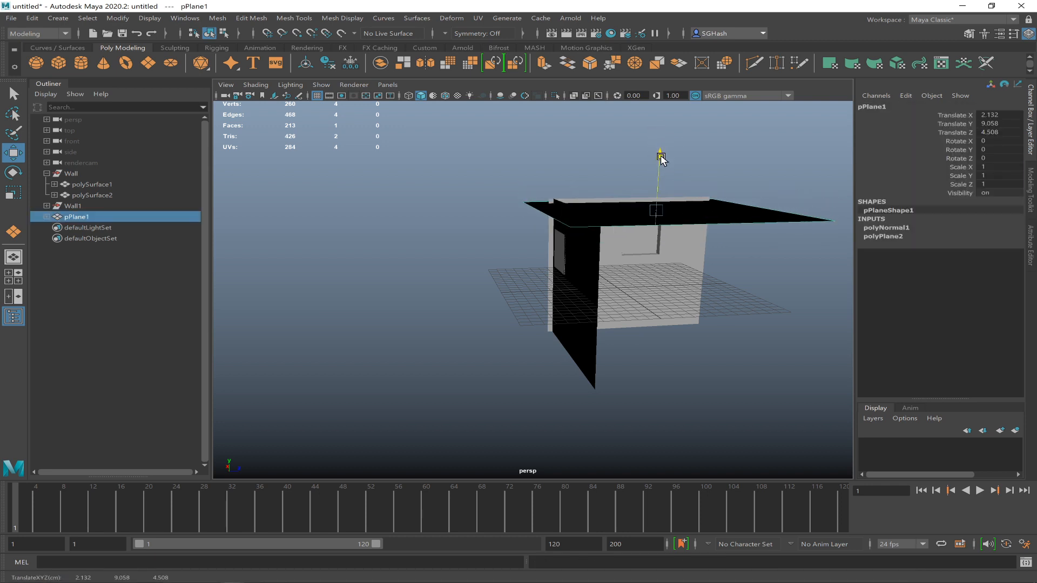
Duplicate the ceiling plane down to about Y -9.39 as a floor and reverse the copy's normals
{"action": "left_click_drag", "start_coordinate": [709, 232], "coordinate": [633, 244], "text": "alt"}
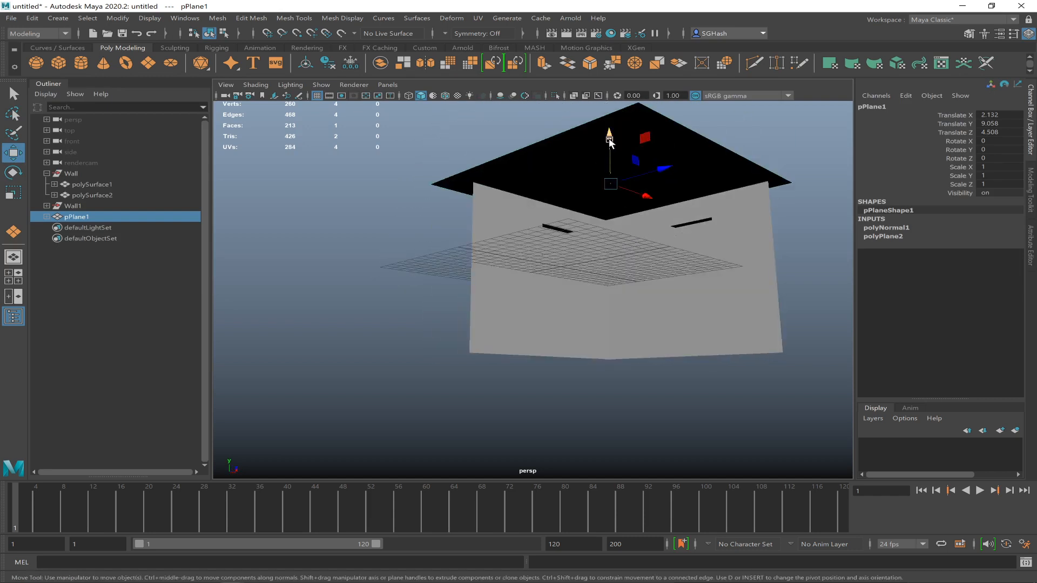
{"action": "mouse_move", "coordinate": [609, 136]}
{"action": "left_mouse_down", "text": "shift"}
{"action": "mouse_move", "coordinate": [639, 301]}
{"action": "mouse_move", "coordinate": [593, 348]}
{"action": "mouse_move", "coordinate": [607, 335]}
{"action": "mouse_move", "coordinate": [592, 338]}
{"action": "left_mouse_up", "text": "shift"}
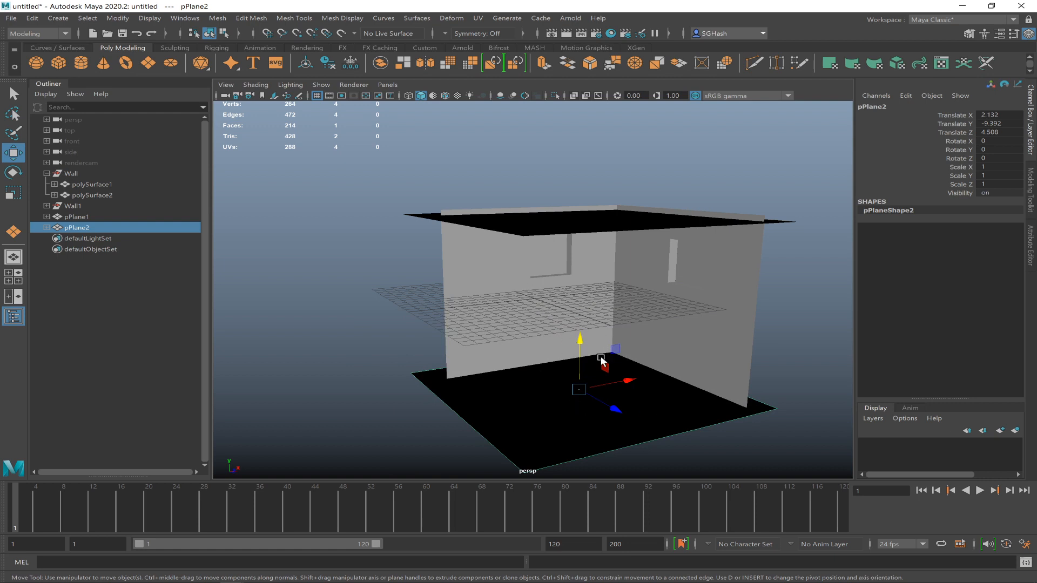
{"action": "left_click", "coordinate": [342, 18]}
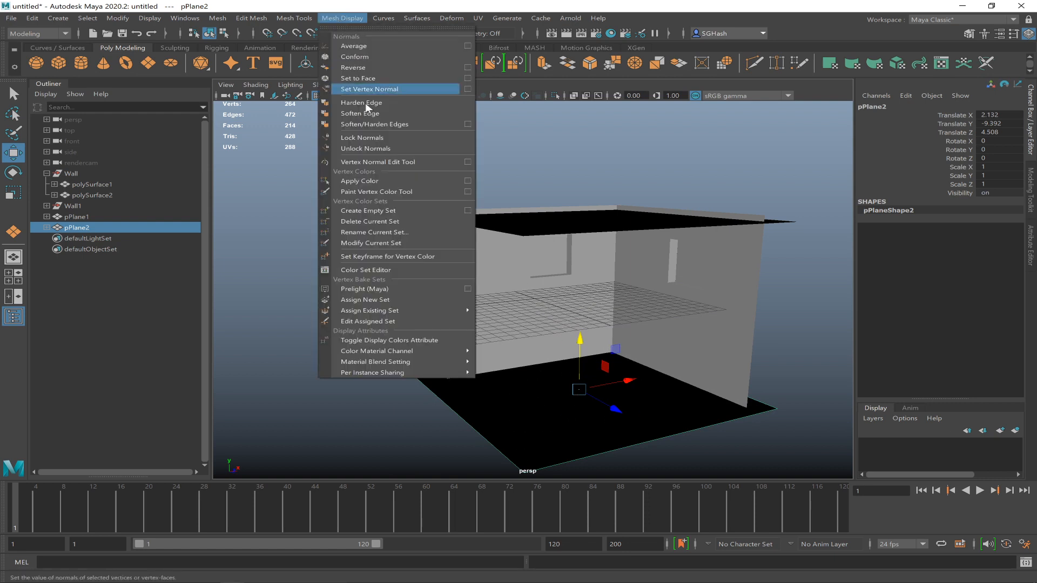
{"action": "left_click", "coordinate": [367, 65]}
{"action": "left_click", "coordinate": [296, 211]}
{"action": "left_click_drag", "start_coordinate": [474, 239], "coordinate": [492, 273], "text": "alt"}
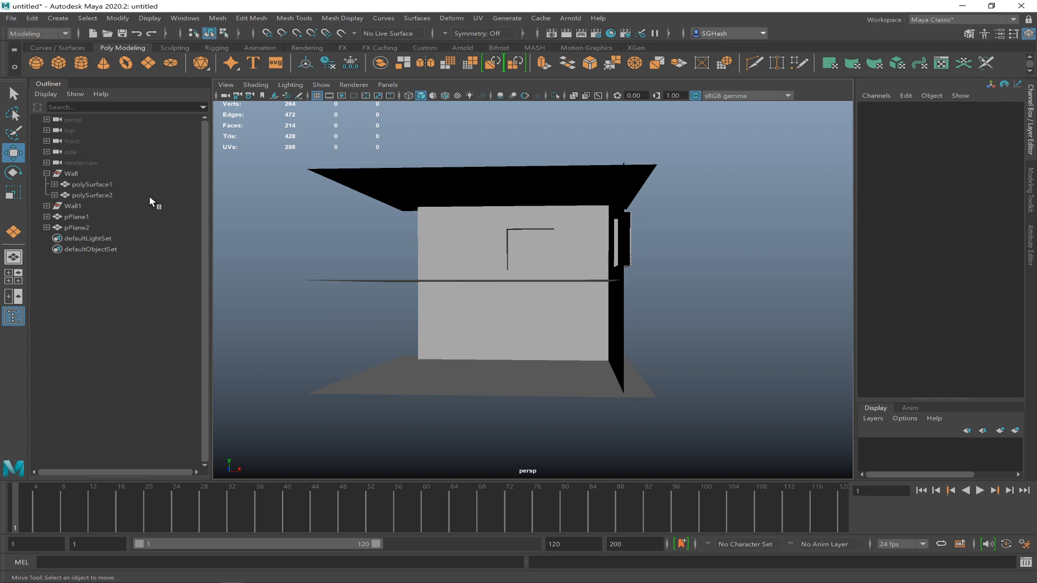
Group both wall groups with the ceiling and floor planes and name the new group room
{"action": "left_click", "coordinate": [88, 226]}
{"action": "left_click", "coordinate": [89, 173], "text": "shift"}
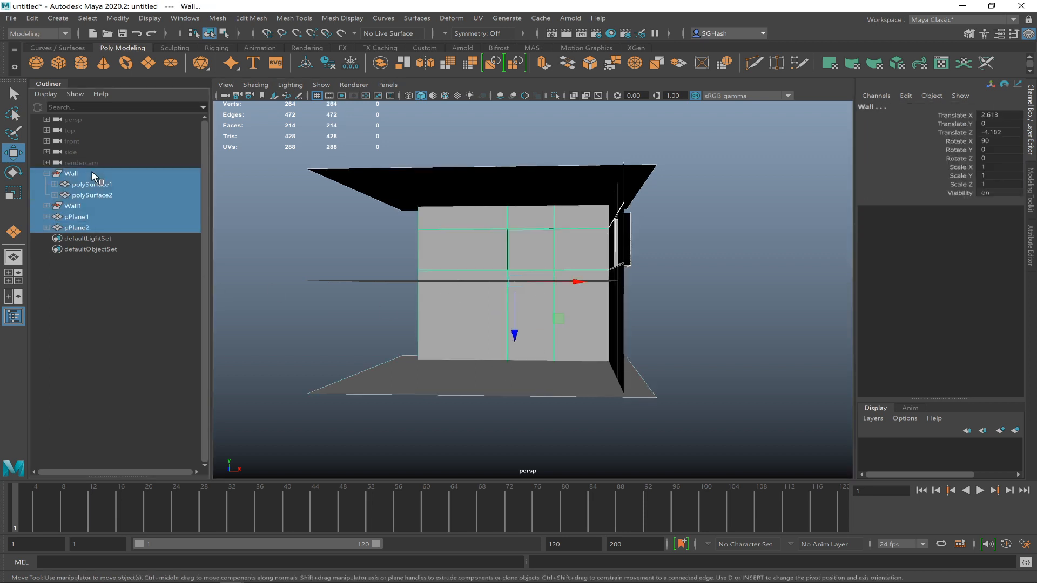
{"action": "key", "text": "ctrl+g"}
{"action": "double_click", "coordinate": [79, 173]}
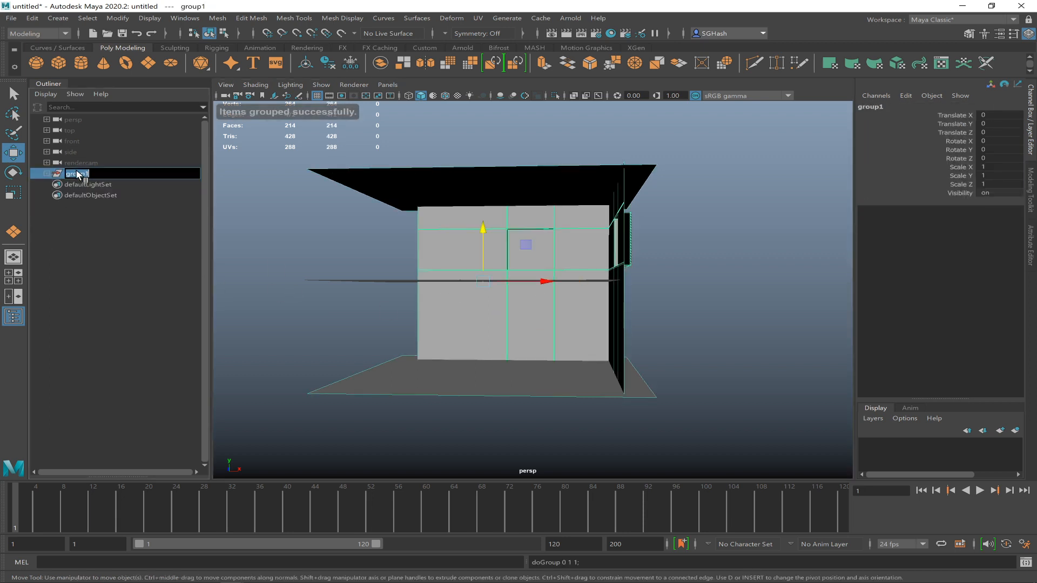
{"action": "type", "text": "room"}
{"action": "key", "text": "Return"}
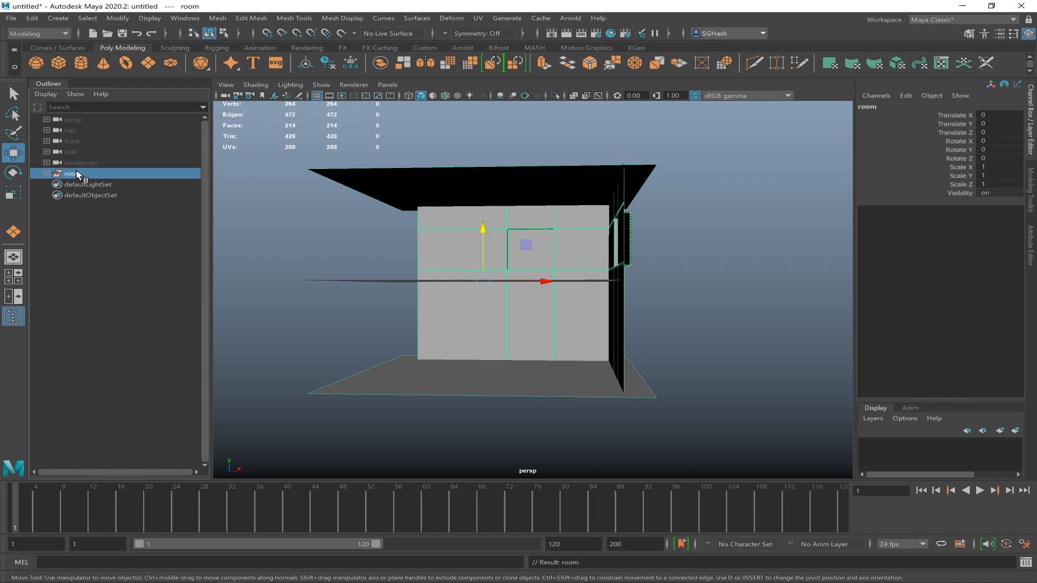
Scale the room group up uniformly to about 7.7
{"action": "key", "text": "r"}
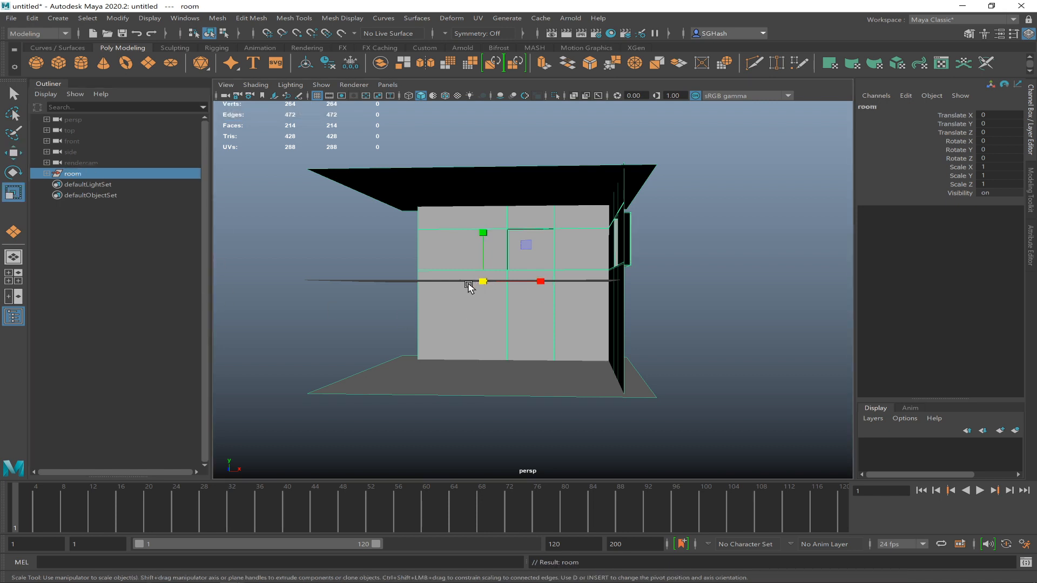
{"action": "left_click_drag", "start_coordinate": [483, 281], "coordinate": [799, 233]}
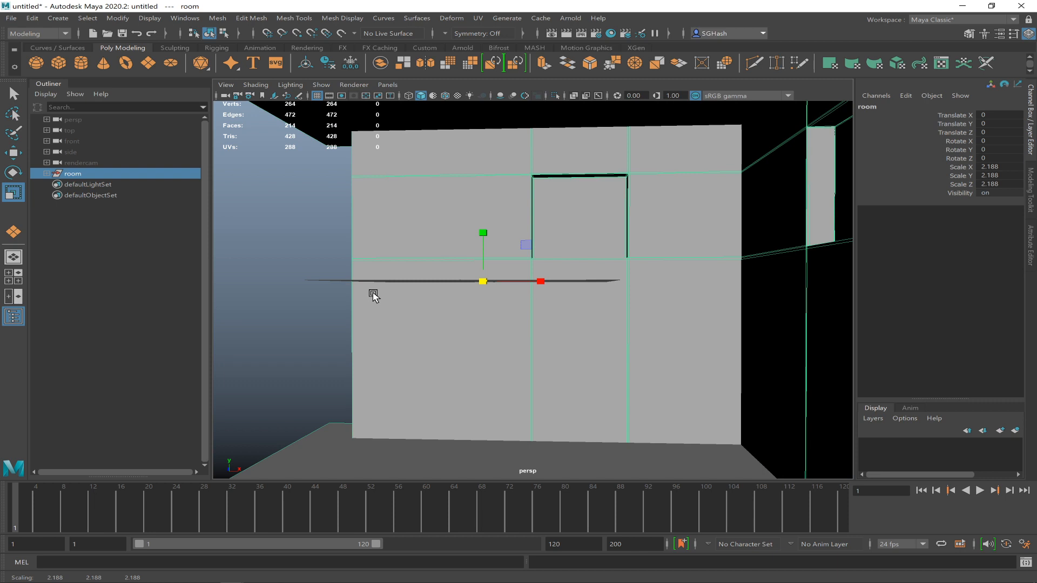
{"action": "scroll", "coordinate": [373, 269], "scroll_direction": "down", "scroll_amount": 6}
{"action": "left_click_drag", "start_coordinate": [444, 288], "coordinate": [485, 292], "text": "alt"}
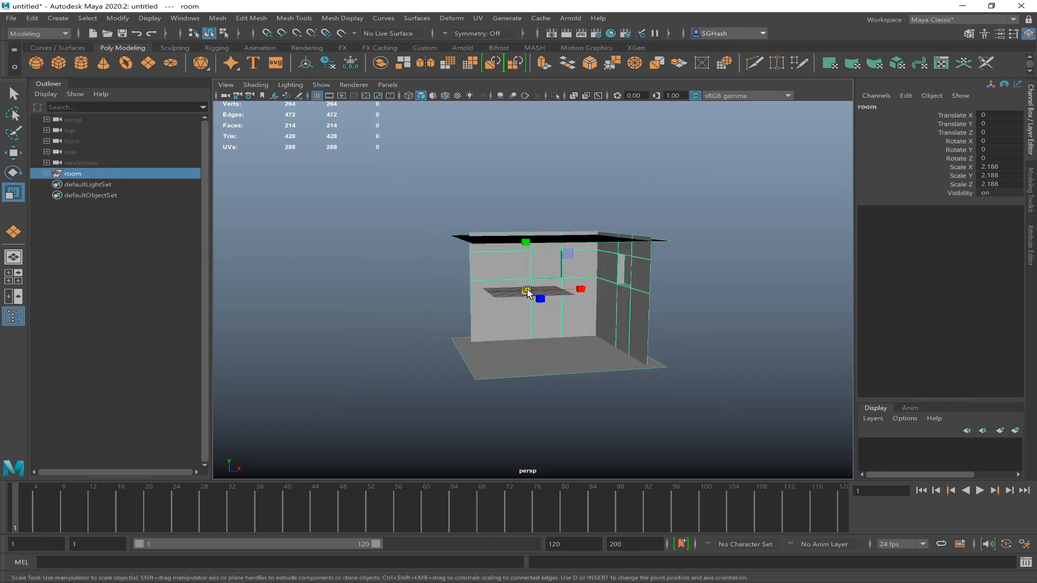
{"action": "left_click_drag", "start_coordinate": [721, 230], "coordinate": [731, 223]}
{"action": "right_click_drag", "start_coordinate": [637, 333], "coordinate": [430, 278], "text": "alt"}
{"action": "left_click_drag", "start_coordinate": [553, 274], "coordinate": [540, 300], "text": "alt"}
{"action": "left_click_drag", "start_coordinate": [559, 298], "coordinate": [558, 297], "text": "alt"}
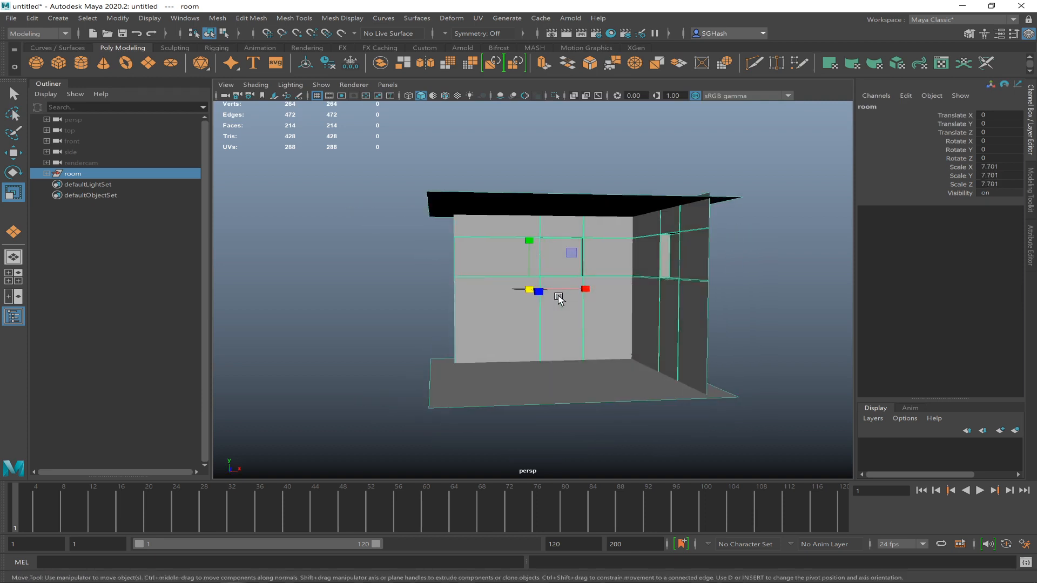
Move the room group to about X -38.36, Y 37.89
{"action": "key", "text": "w"}
{"action": "left_click_drag", "start_coordinate": [528, 233], "coordinate": [497, 190]}
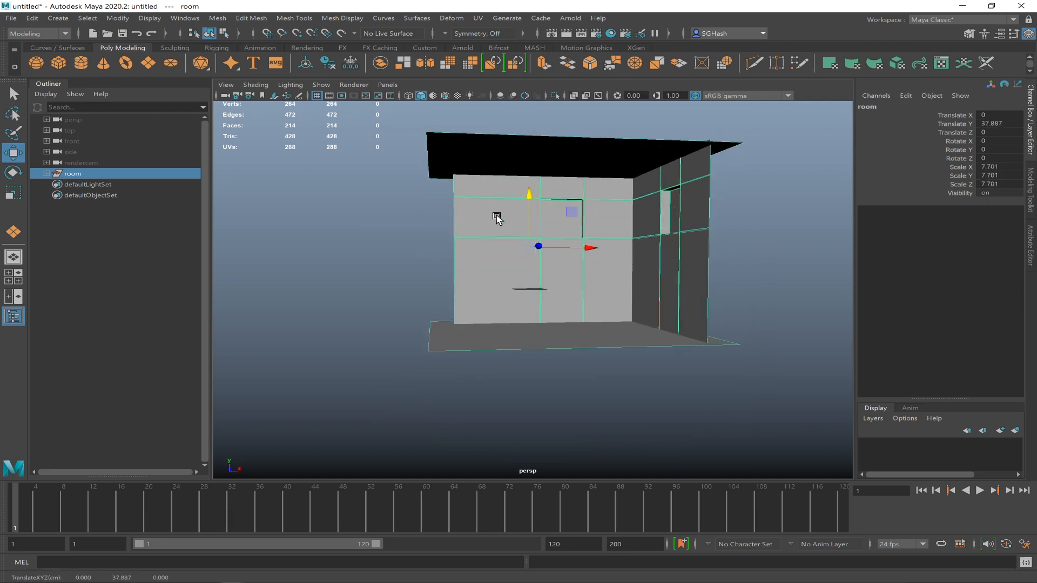
{"action": "left_click_drag", "start_coordinate": [503, 243], "coordinate": [427, 269], "text": "alt"}
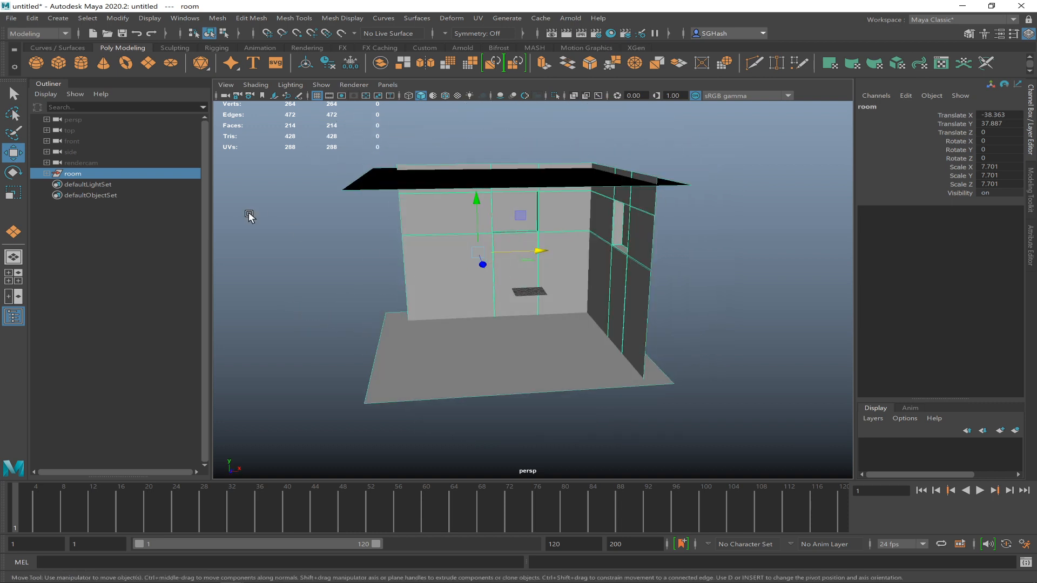
Duplicate the floor plane and set the copy's Rotate Z to -90 so it stands upright
{"action": "left_click", "coordinate": [381, 351]}
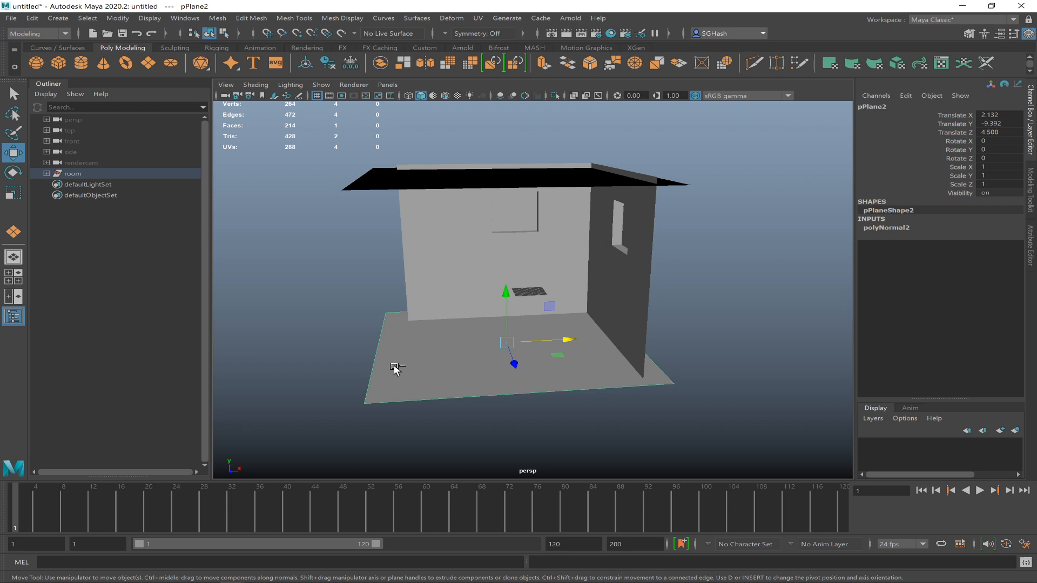
{"action": "key", "text": "ctrl+d"}
{"action": "key", "text": "e"}
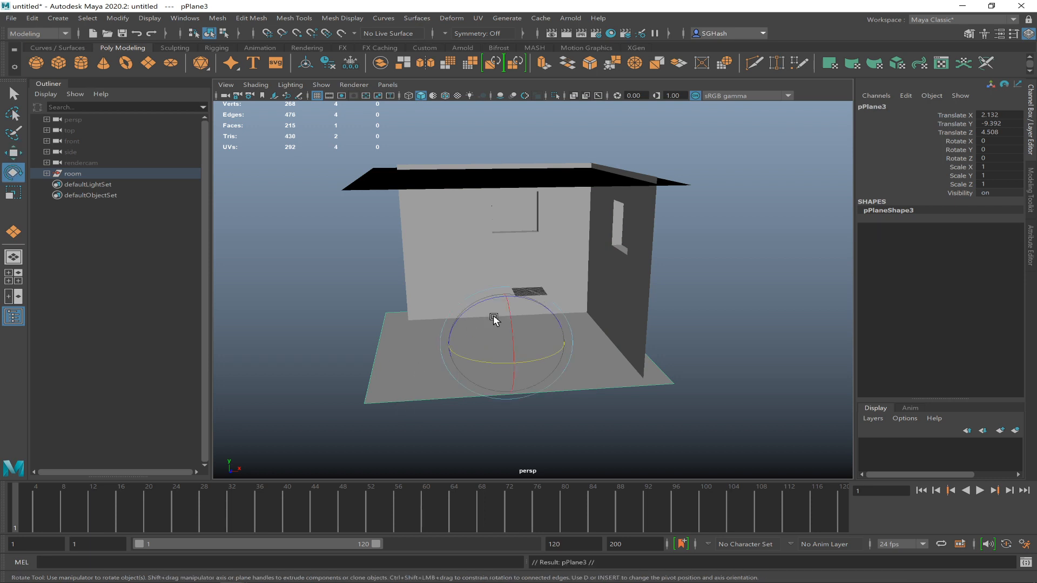
{"action": "left_click_drag", "start_coordinate": [463, 312], "coordinate": [558, 290]}
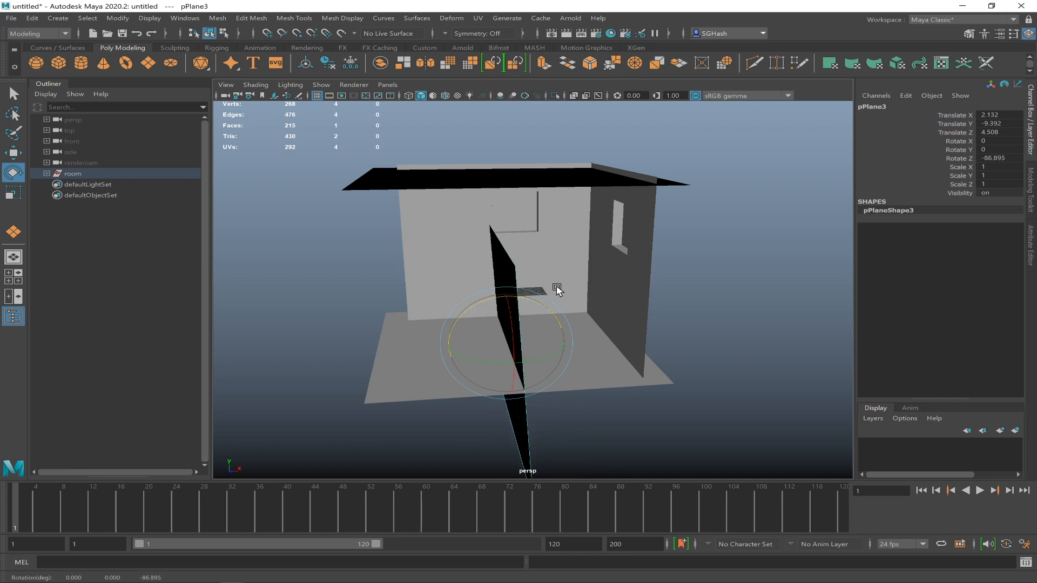
{"action": "right_click", "coordinate": [1009, 159]}
{"action": "left_click", "coordinate": [999, 158]}
{"action": "type", "text": "-"}
{"action": "key", "text": "Return"}
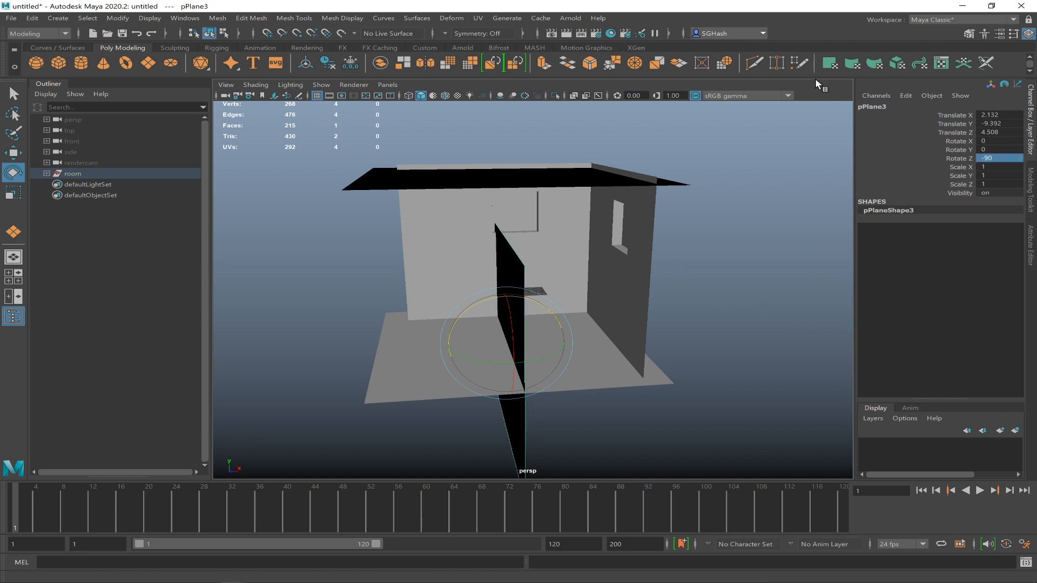
Move the upright plane to the room's open side as a wall, at about X -6.6, Y -1.96
{"action": "key", "text": "w"}
{"action": "left_click_drag", "start_coordinate": [565, 343], "coordinate": [475, 343]}
{"action": "mouse_move", "coordinate": [535, 355]}
{"action": "left_mouse_down", "text": "alt"}
{"action": "mouse_move", "coordinate": [504, 349]}
{"action": "mouse_move", "coordinate": [529, 343]}
{"action": "left_mouse_up", "text": "alt"}
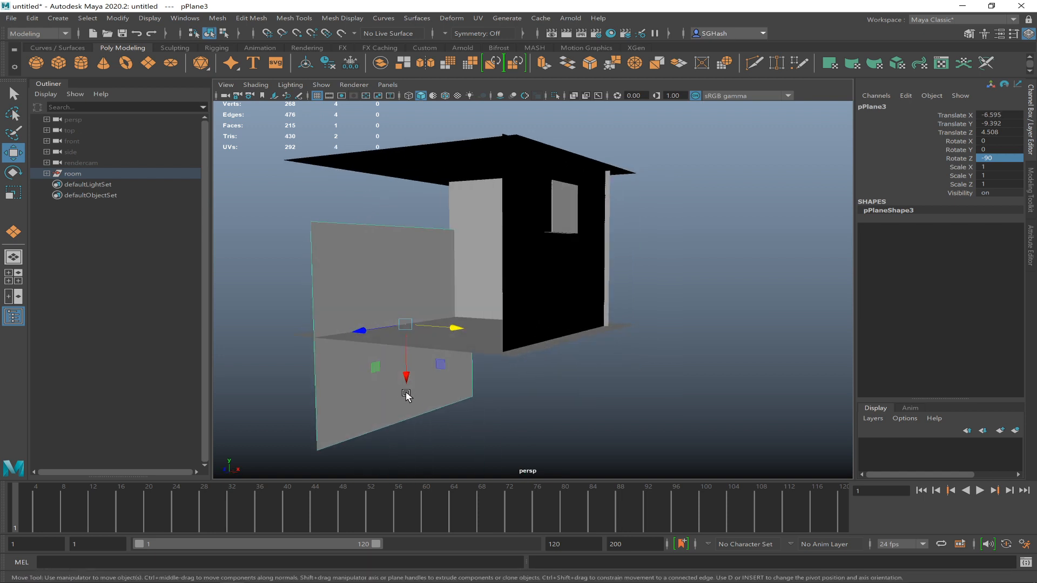
{"action": "left_click_drag", "start_coordinate": [405, 382], "coordinate": [321, 334]}
Scale the room group up uniformly to about 14.3
{"action": "left_click", "coordinate": [107, 172]}
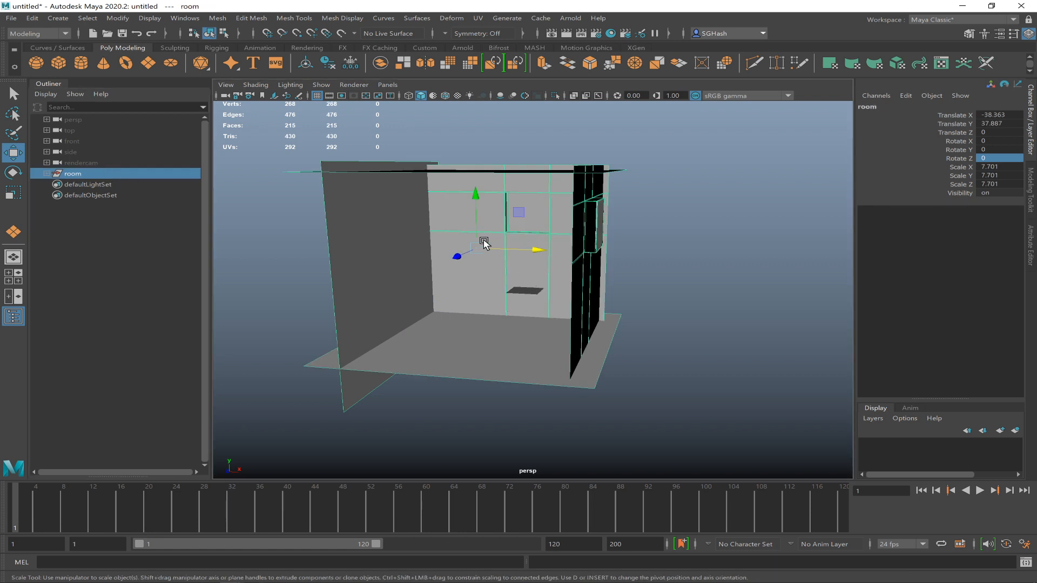
{"action": "key", "text": "r"}
{"action": "left_click_drag", "start_coordinate": [478, 251], "coordinate": [614, 241]}
{"action": "left_click_drag", "start_coordinate": [403, 229], "coordinate": [438, 254], "text": "alt"}
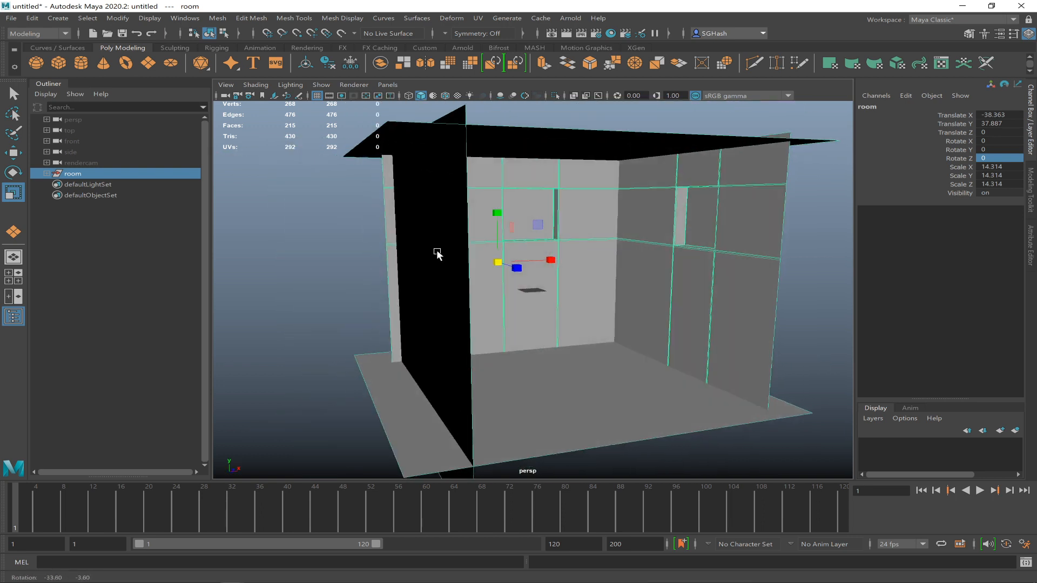
Duplicate the plain side wall plane and set the copy's Rotate X to -90
{"action": "left_click", "coordinate": [439, 319]}
{"action": "key", "text": "ctrl+d"}
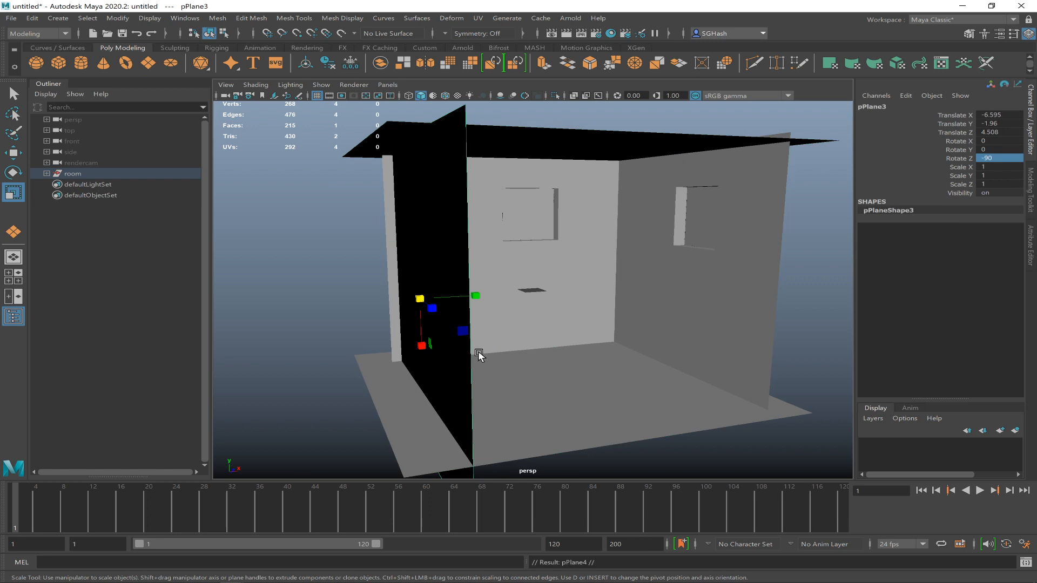
{"action": "key", "text": "e"}
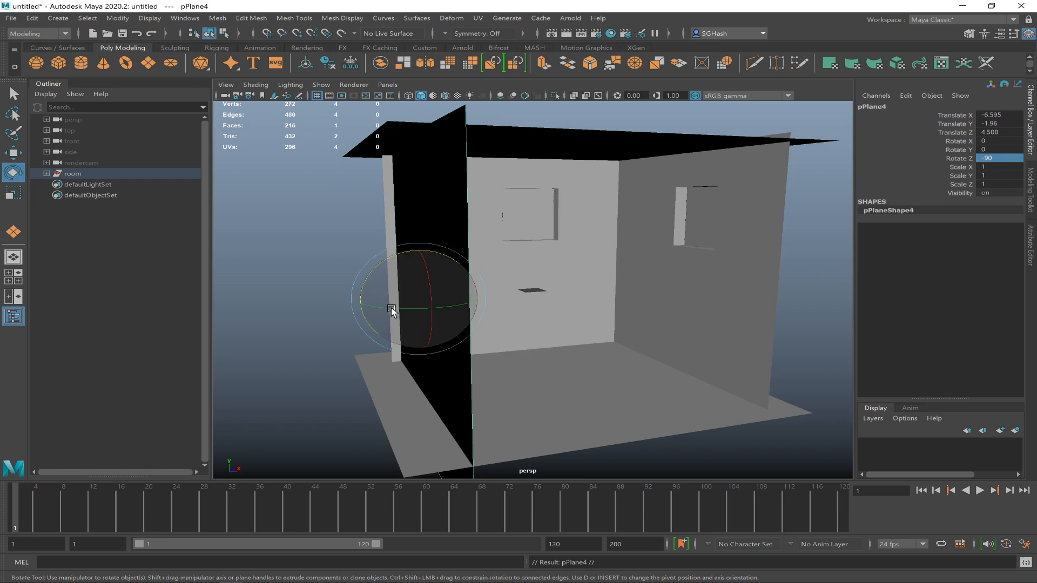
{"action": "left_click_drag", "start_coordinate": [398, 308], "coordinate": [412, 306]}
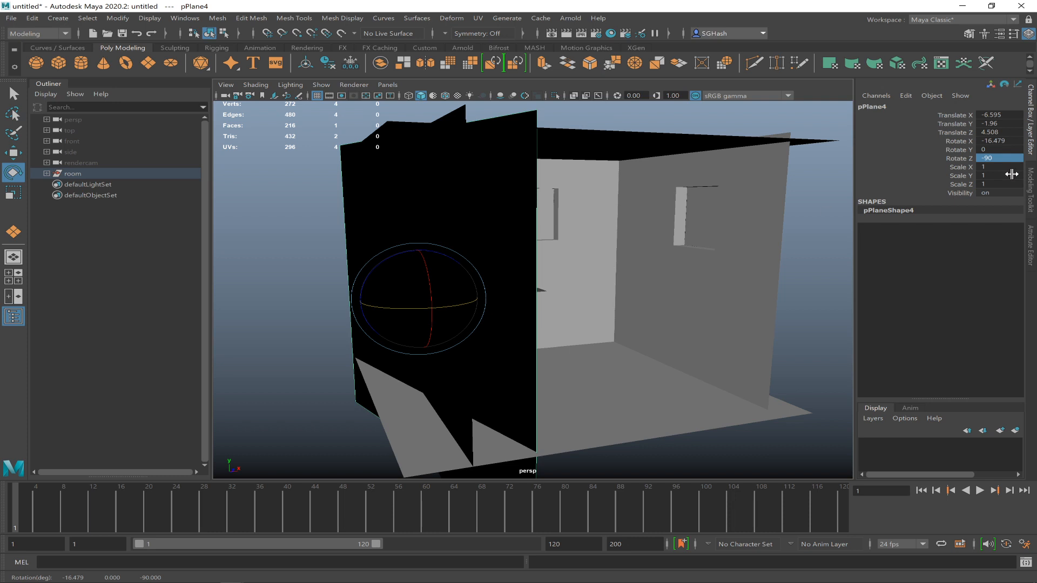
{"action": "double_click", "coordinate": [1002, 143]}
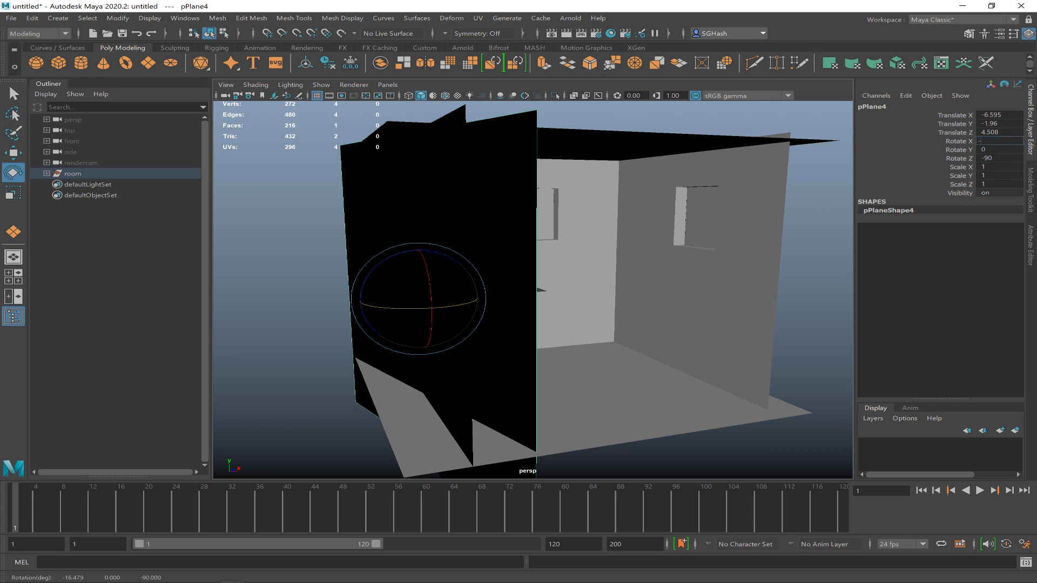
{"action": "type", "text": "-90"}
{"action": "key", "text": "Return"}
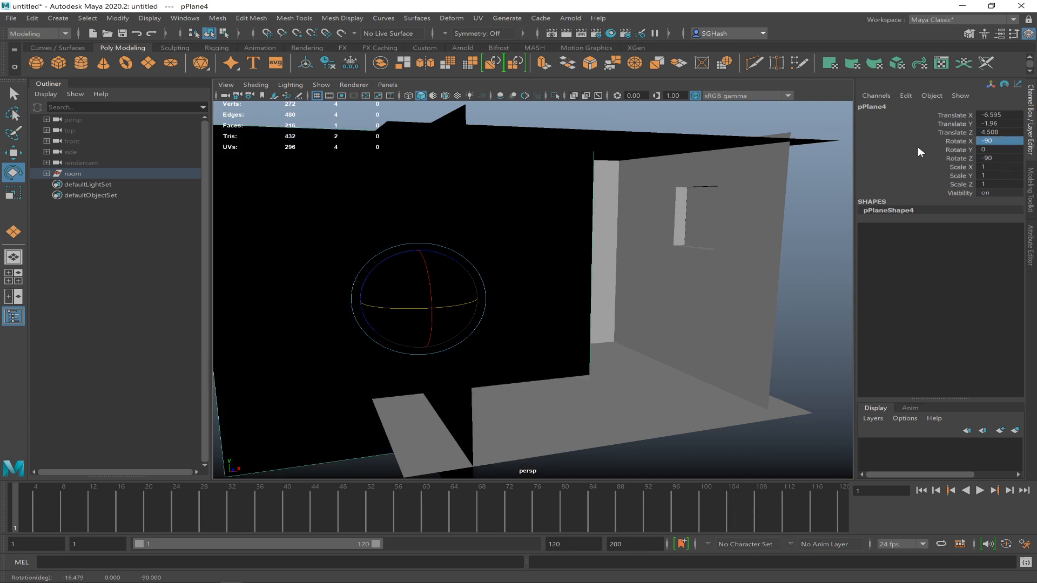
Move the rotated wall copy to about X 3.55, Z 14.97 to close the room's remaining open side
{"action": "right_click_drag", "start_coordinate": [413, 368], "coordinate": [310, 363], "text": "alt"}
{"action": "left_click_drag", "start_coordinate": [310, 363], "coordinate": [379, 386], "text": "alt"}
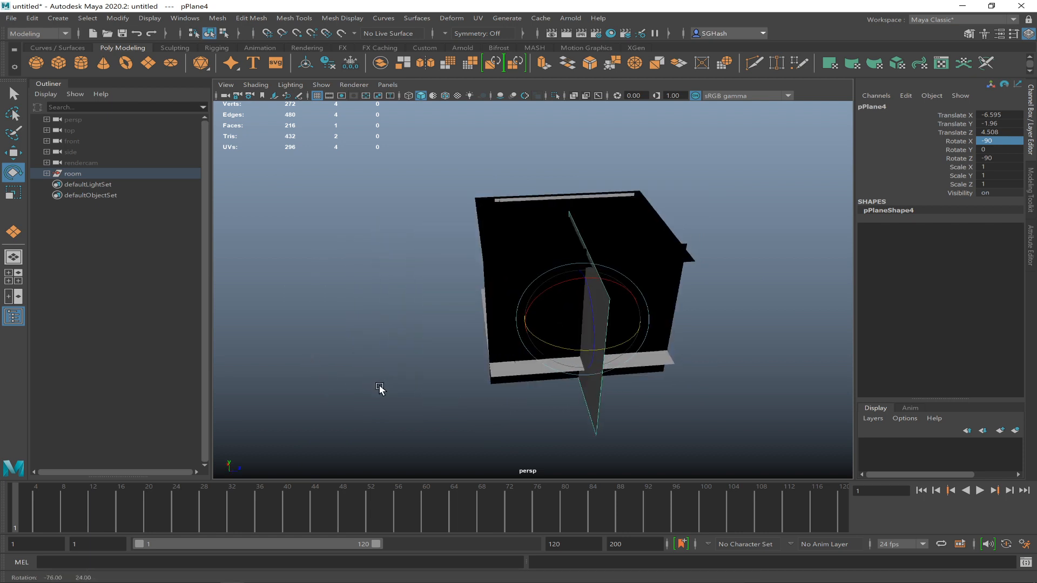
{"action": "key", "text": "w"}
{"action": "left_click_drag", "start_coordinate": [517, 325], "coordinate": [566, 294]}
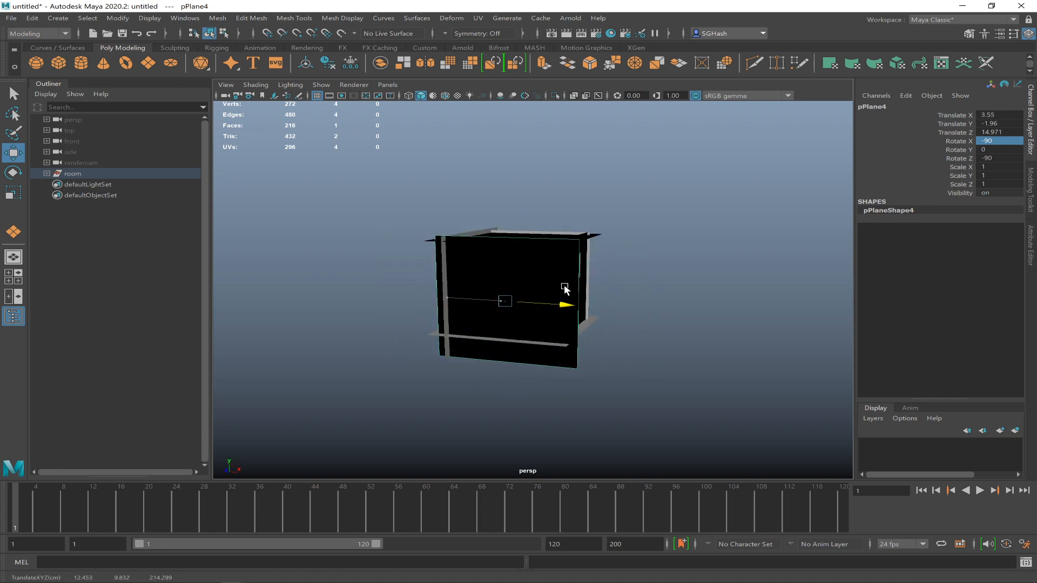
{"action": "left_click_drag", "start_coordinate": [646, 301], "coordinate": [349, 292], "text": "alt"}
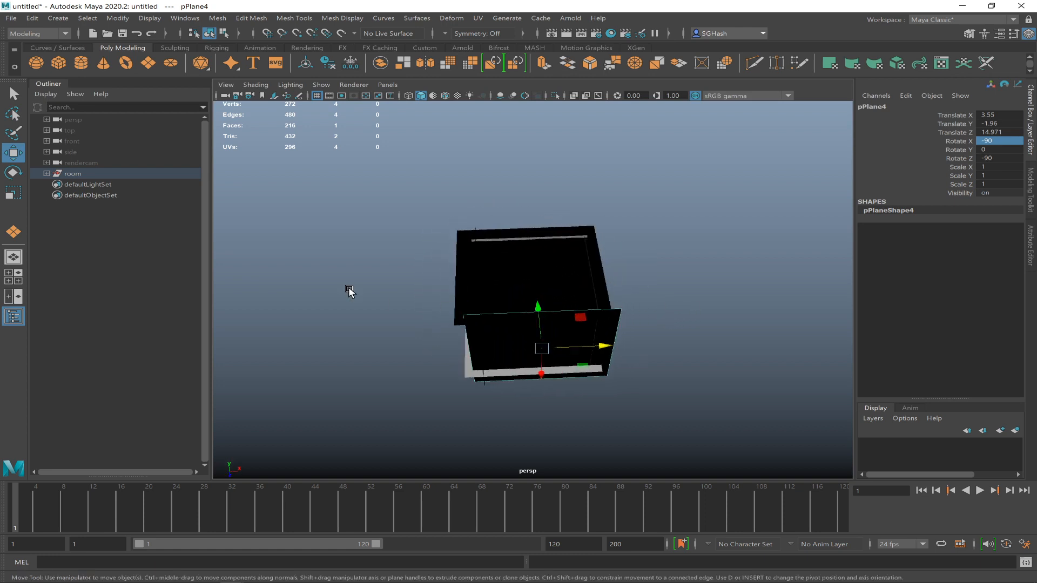
Scale the whole room group up uniformly to about 60.6
{"action": "left_click", "coordinate": [124, 174]}
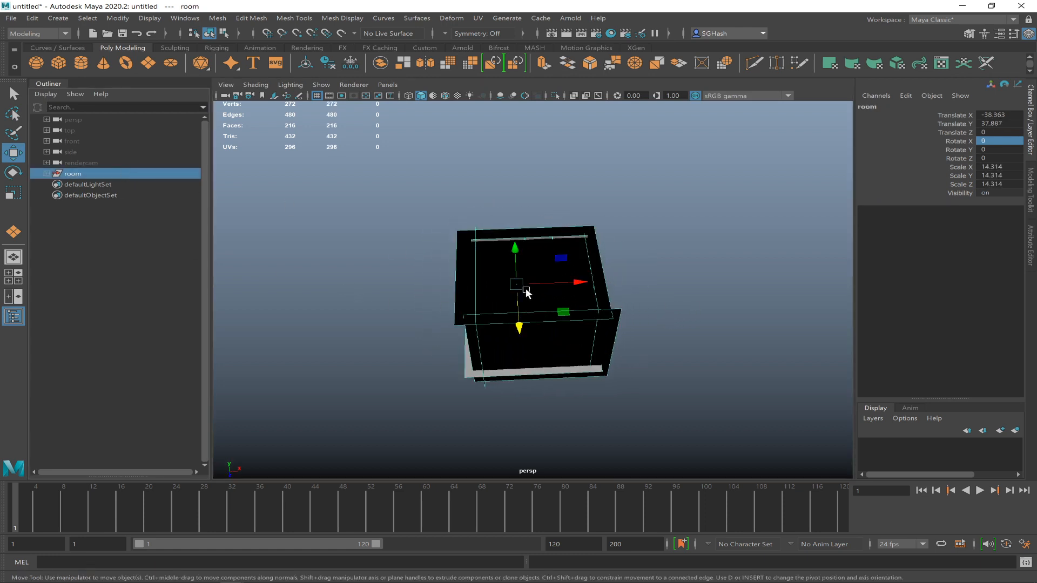
{"action": "key", "text": "r"}
{"action": "left_click_drag", "start_coordinate": [516, 282], "coordinate": [945, 324]}
{"action": "left_click_drag", "start_coordinate": [666, 318], "coordinate": [729, 299], "text": "alt"}
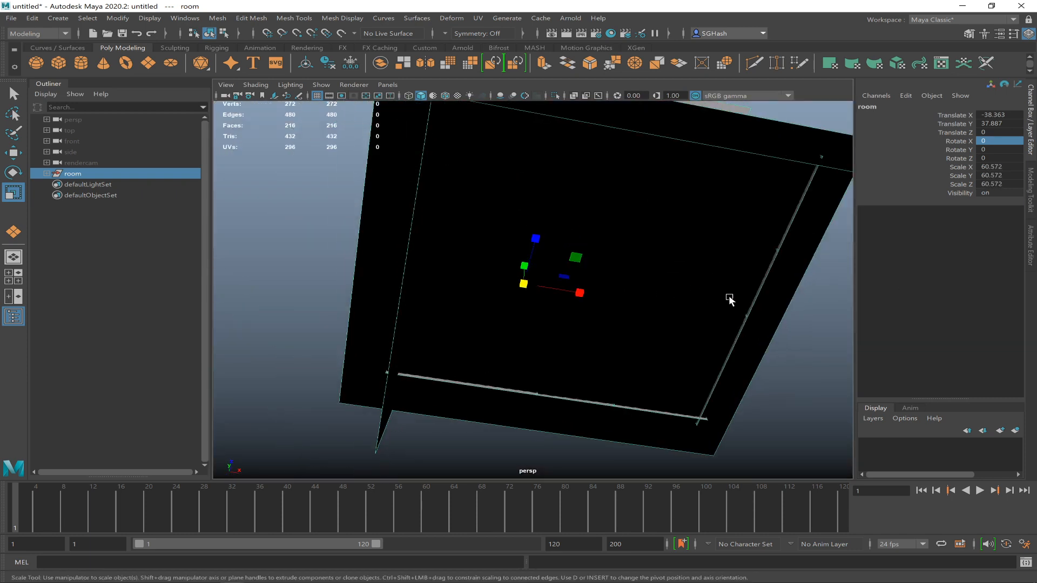
{"action": "scroll", "coordinate": [772, 309], "scroll_direction": "up", "scroll_amount": 1}
{"action": "scroll", "coordinate": [649, 289], "scroll_direction": "up", "scroll_amount": 3}
{"action": "scroll", "coordinate": [621, 247], "scroll_direction": "up", "scroll_amount": 4}
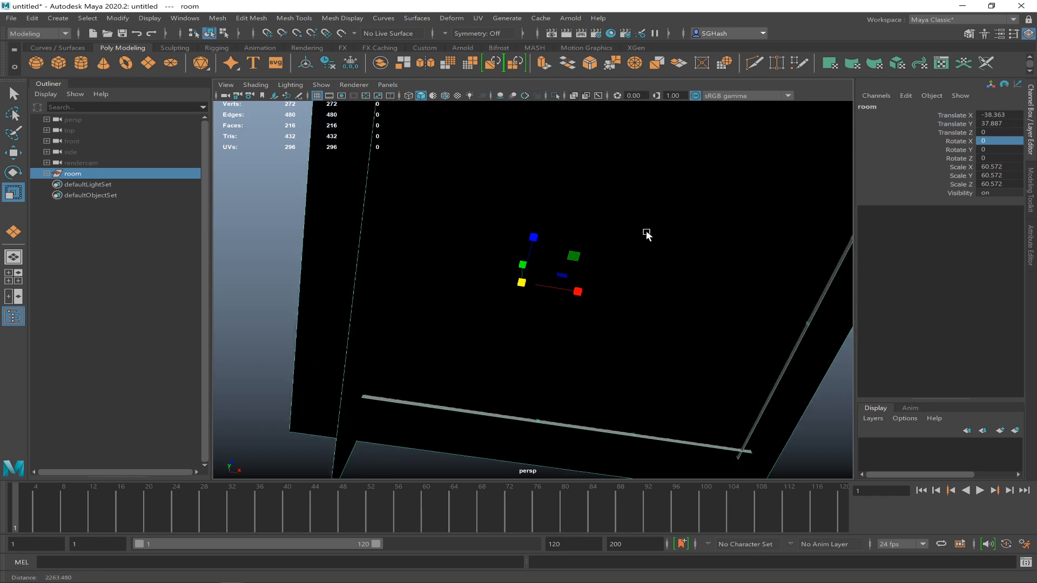
{"action": "left_click_drag", "start_coordinate": [625, 216], "coordinate": [521, 210], "text": "alt"}
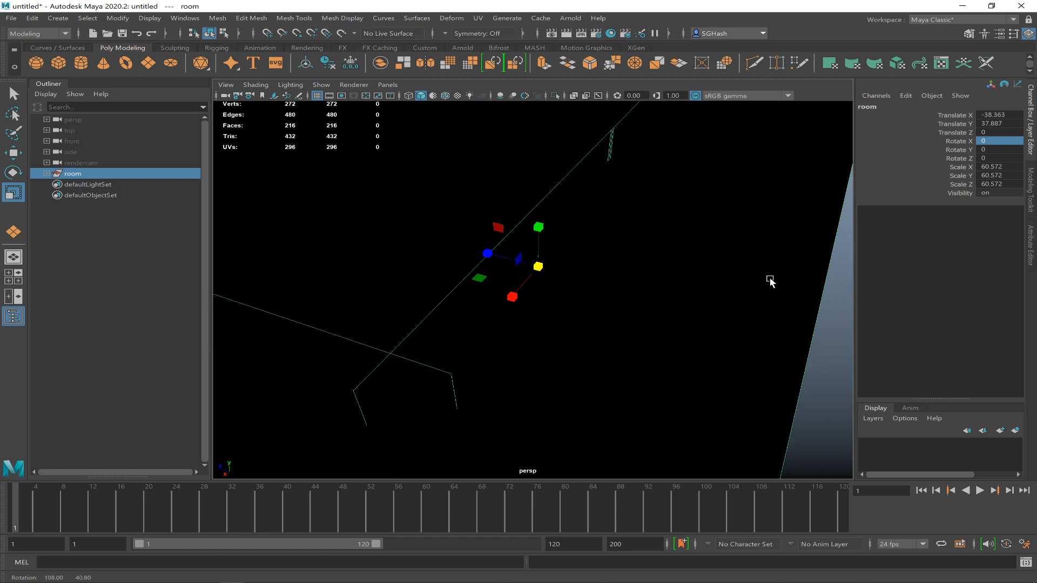
Create a new camera and rename it rendercam1
{"action": "right_click_drag", "start_coordinate": [770, 280], "coordinate": [541, 223], "text": "alt"}
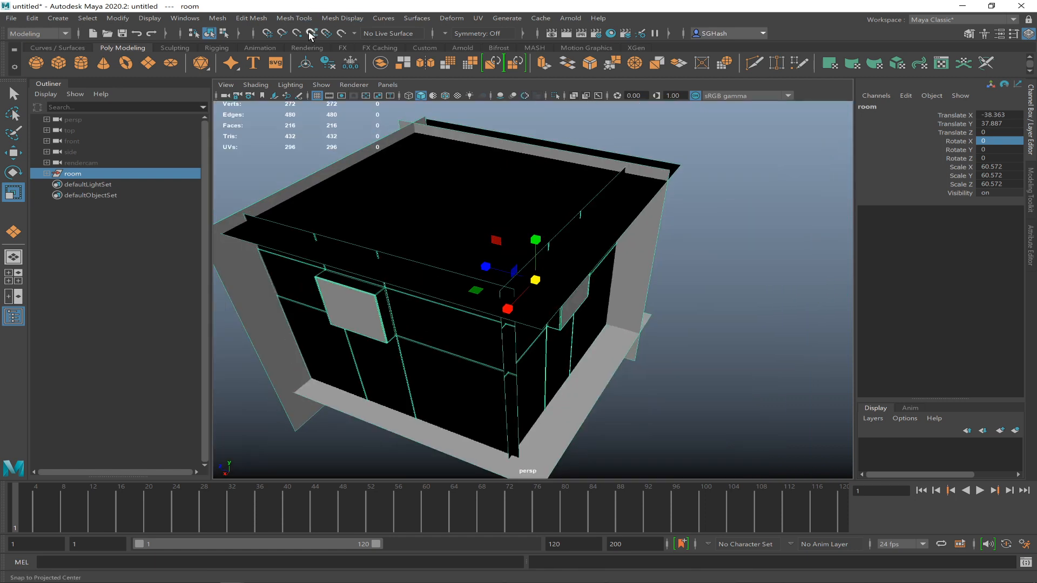
{"action": "left_click", "coordinate": [52, 19]}
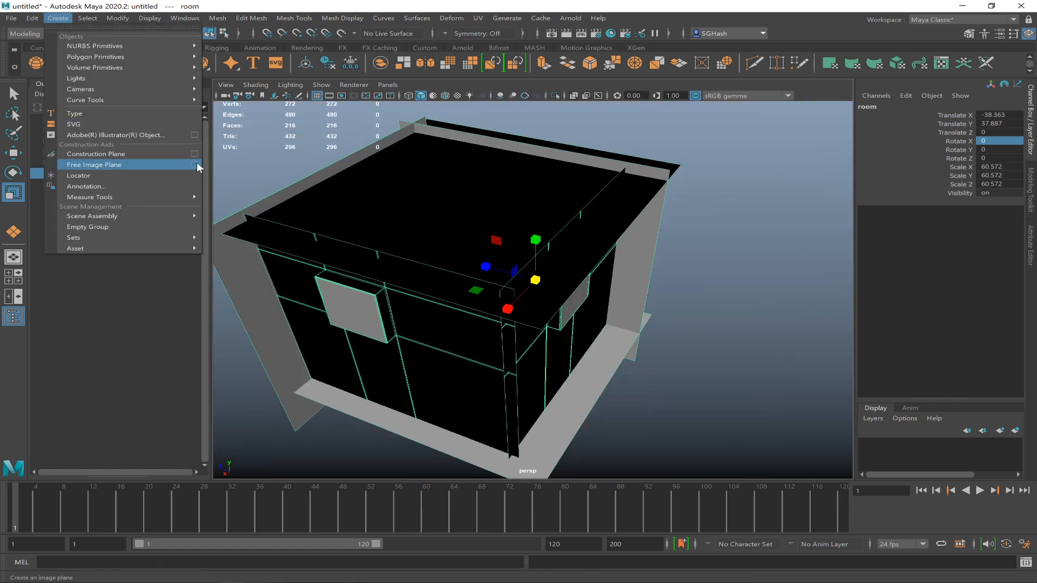
{"action": "mouse_move", "coordinate": [172, 89]}
{"action": "left_click", "coordinate": [232, 90]}
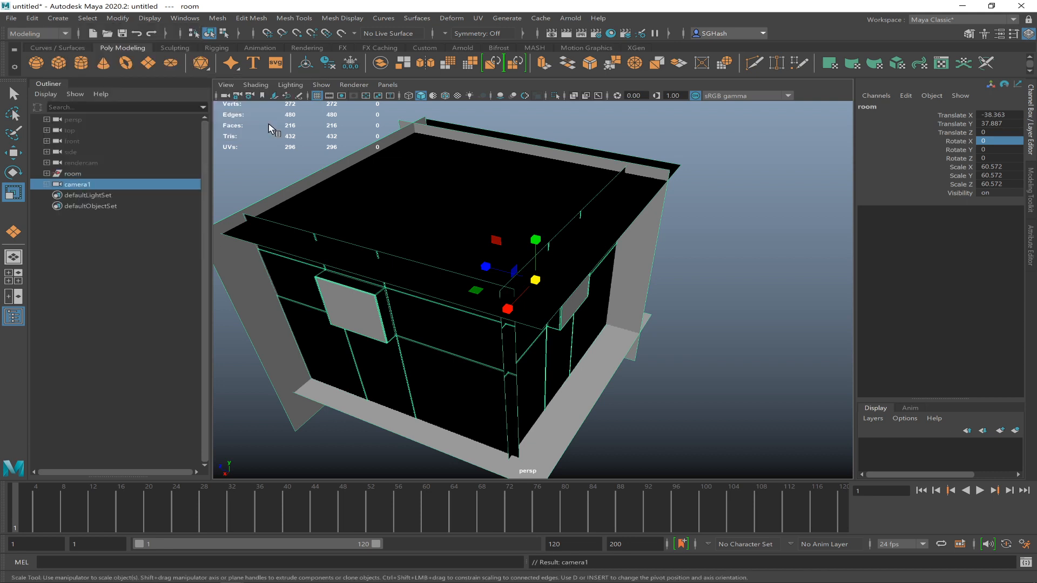
{"action": "double_click", "coordinate": [77, 184]}
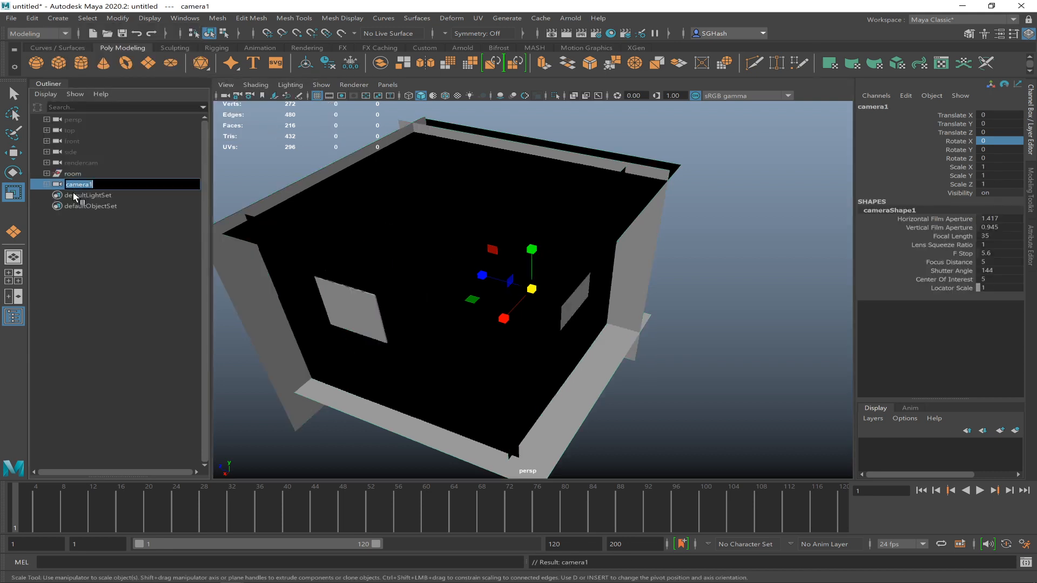
{"action": "type", "text": "rendercam1"}
{"action": "key", "text": "Return"}
{"action": "key", "text": "w"}
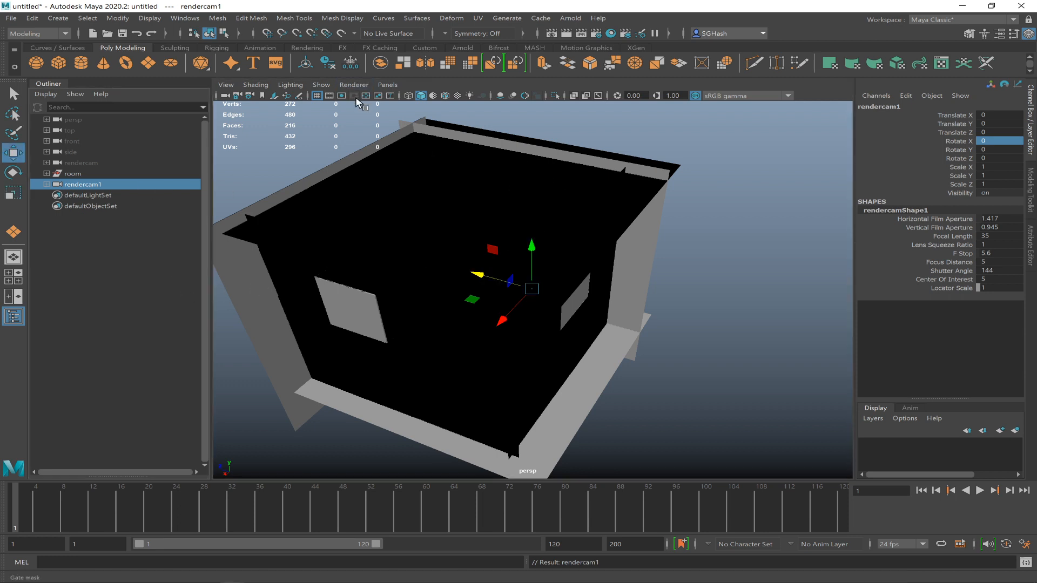
Look through rendercam1 and reposition it to about Y -75.6, Z 51.1 with Rotate X -233.4 and Rotate Y 180
{"action": "left_click", "coordinate": [386, 87]}
{"action": "mouse_move", "coordinate": [466, 95]}
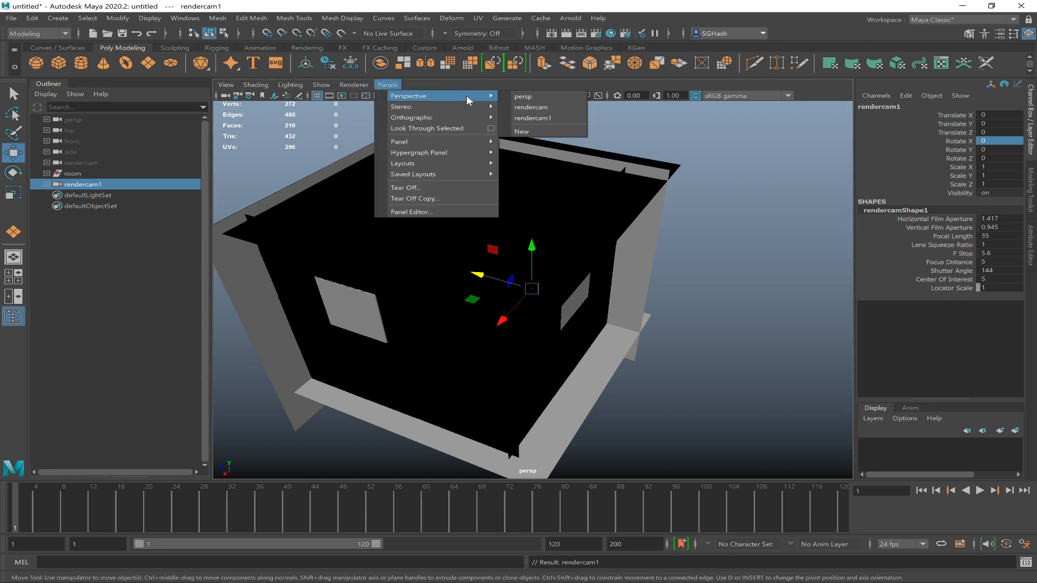
{"action": "left_click", "coordinate": [529, 118]}
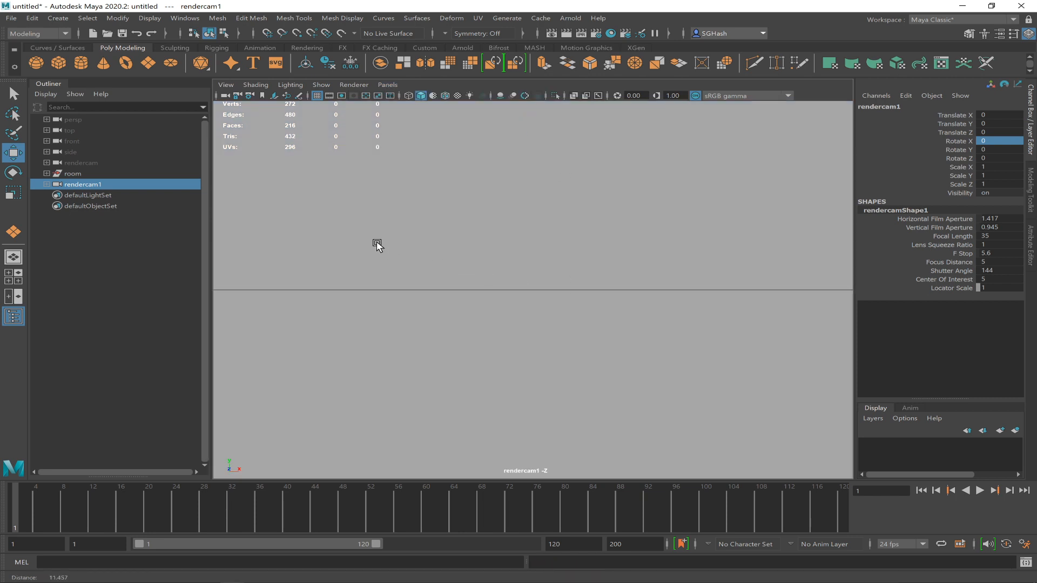
{"action": "left_click_drag", "start_coordinate": [536, 361], "coordinate": [614, 320], "text": "alt"}
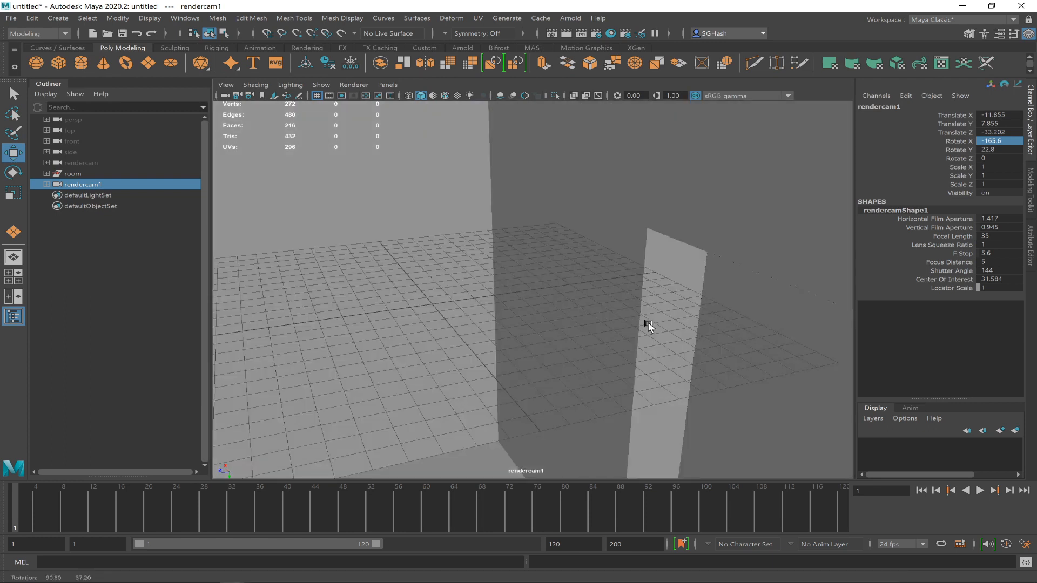
{"action": "left_click_drag", "start_coordinate": [509, 278], "coordinate": [528, 306], "text": "alt"}
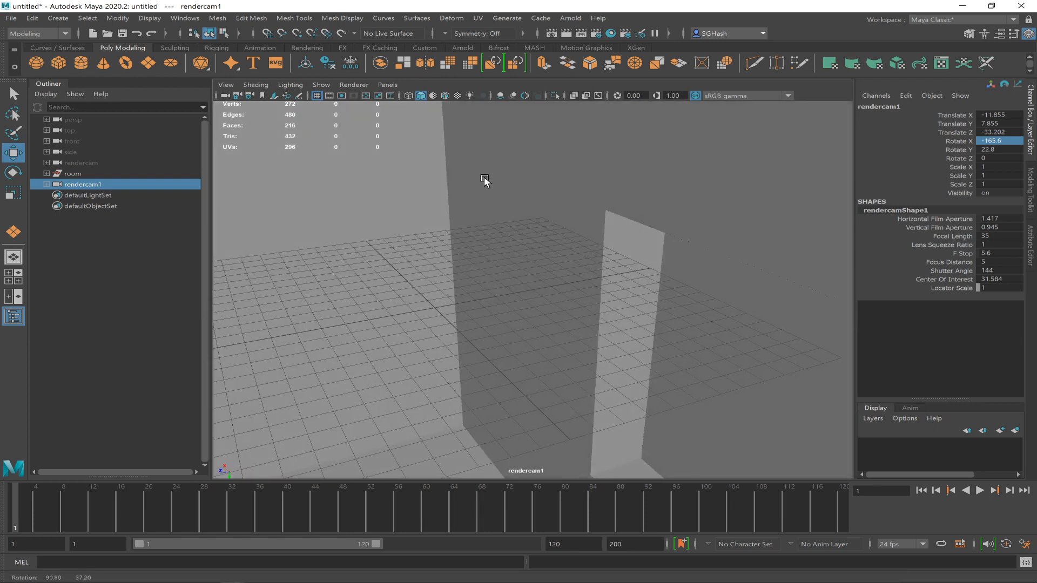
{"action": "left_click_drag", "start_coordinate": [409, 260], "coordinate": [478, 282], "text": "alt"}
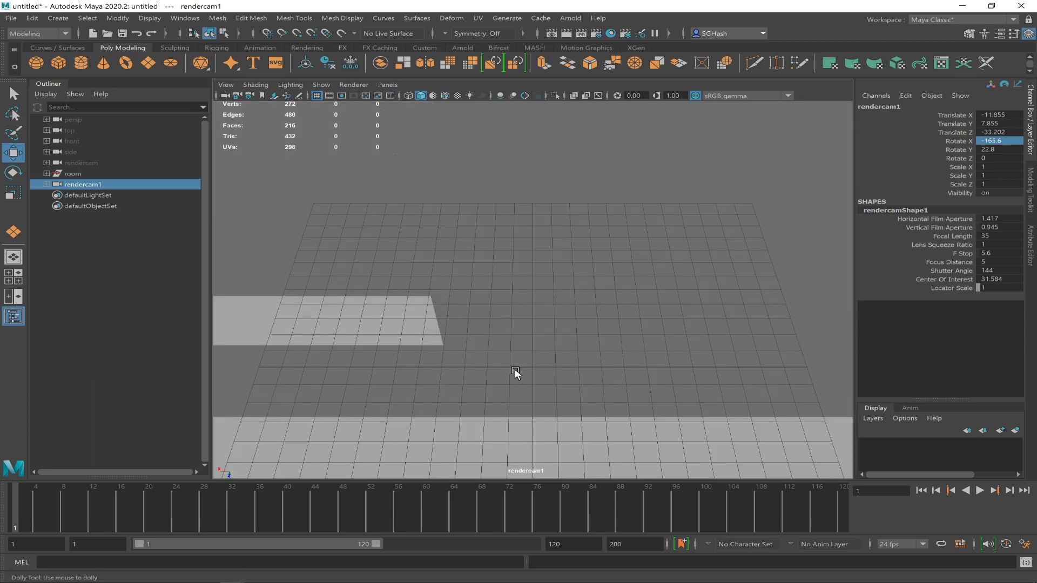
{"action": "scroll", "coordinate": [515, 369], "scroll_direction": "down", "scroll_amount": 5}
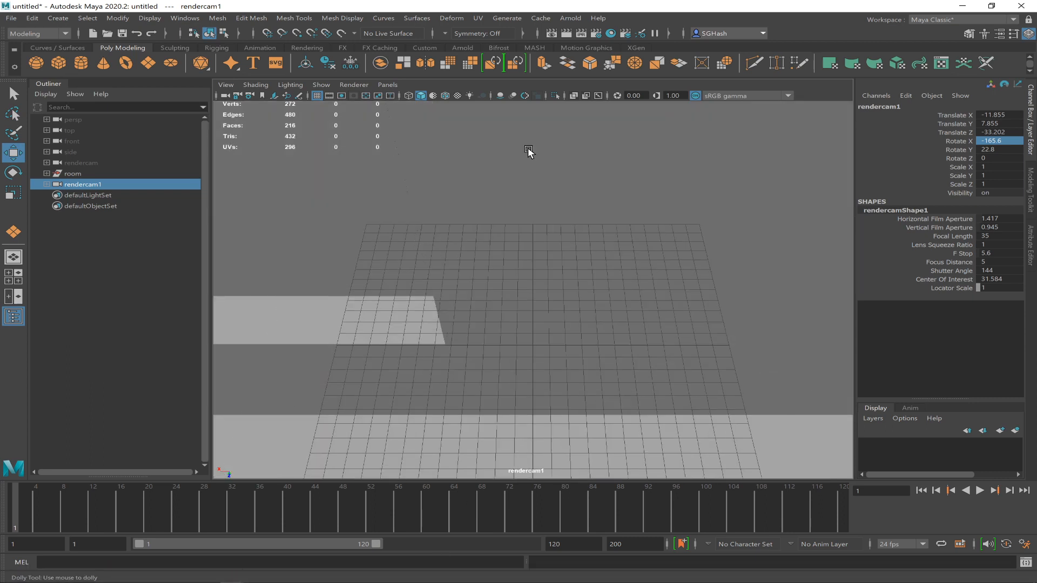
Switch the viewport back to the persp camera, deselect everything and display the room in wireframe
{"action": "left_click", "coordinate": [389, 83]}
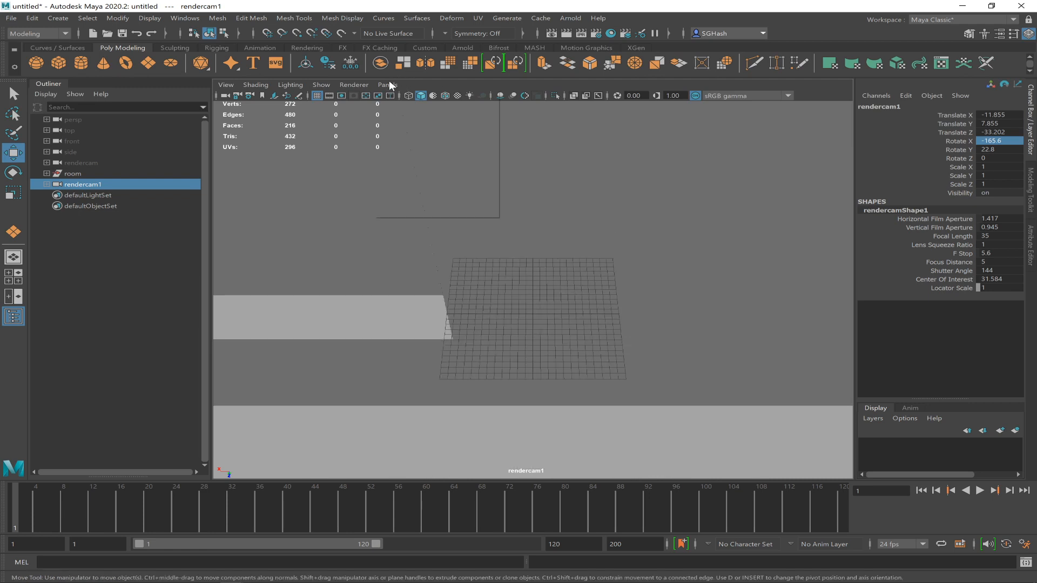
{"action": "mouse_move", "coordinate": [466, 92]}
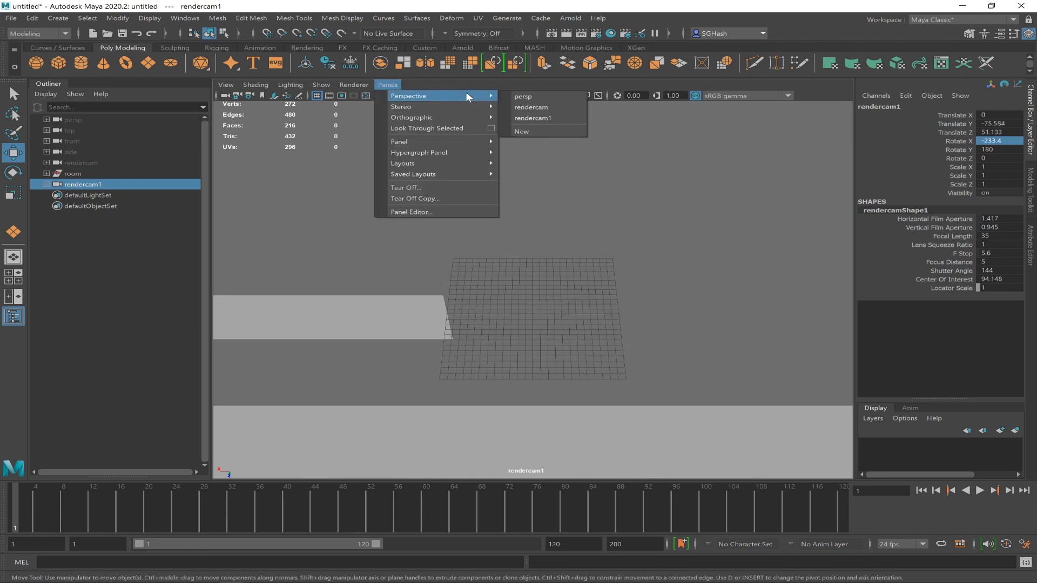
{"action": "left_click", "coordinate": [537, 99]}
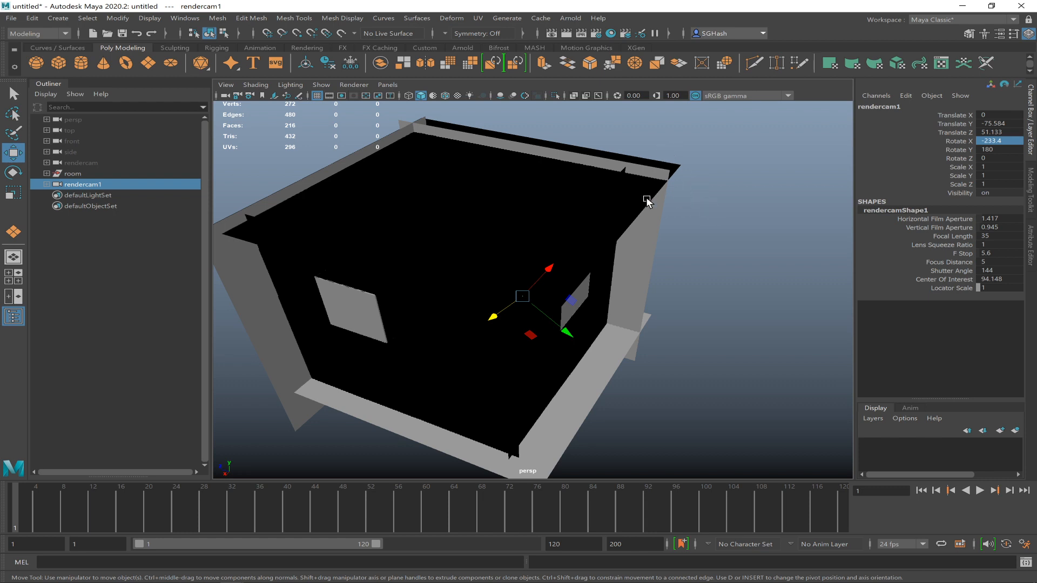
{"action": "left_click", "coordinate": [698, 234]}
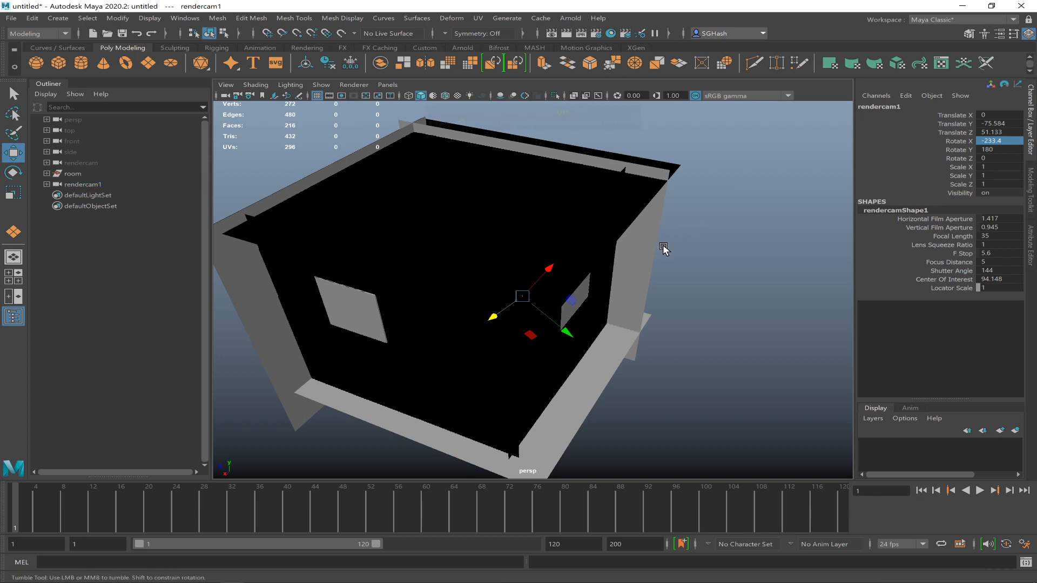
{"action": "key", "text": "4"}
{"action": "left_click_drag", "start_coordinate": [608, 245], "coordinate": [622, 255], "text": "alt"}
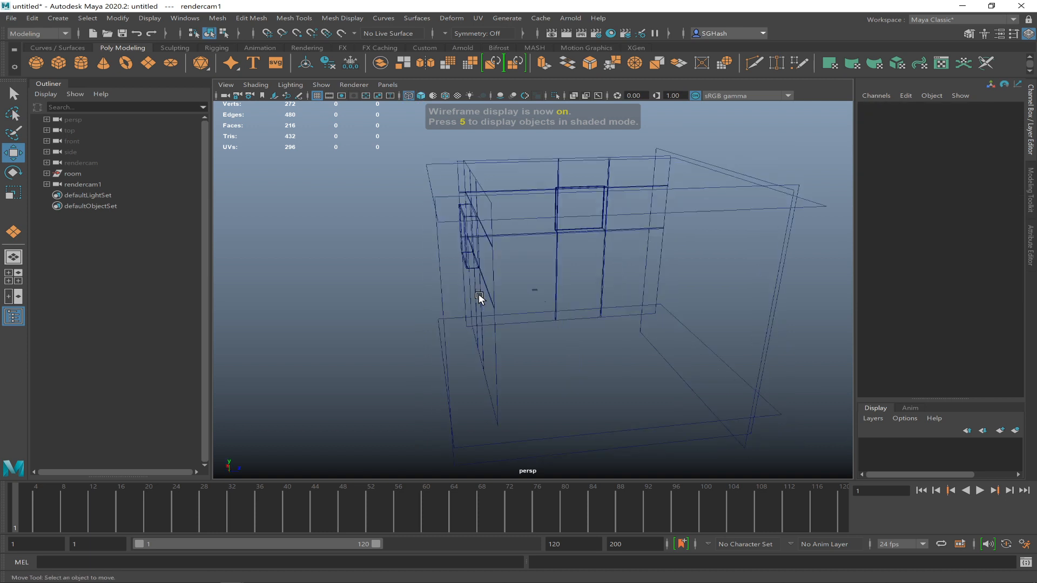
{"action": "left_click_drag", "start_coordinate": [528, 290], "coordinate": [524, 288], "text": "alt"}
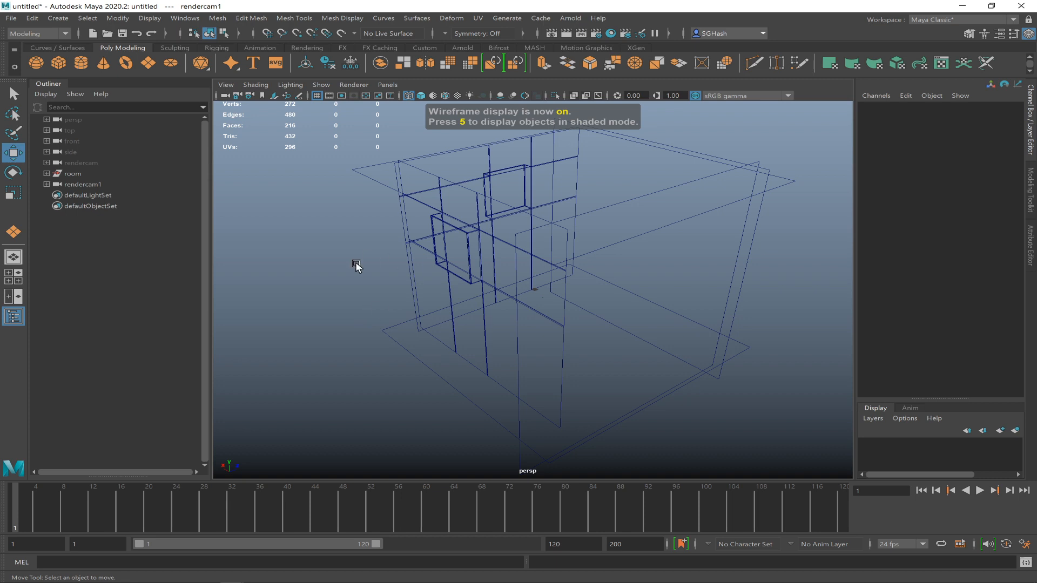
Switch to the browser to check the Twitch stream and its chat, and return to Maya
{"action": "key", "text": "alt"}
{"action": "key", "text": "alt+Tab"}
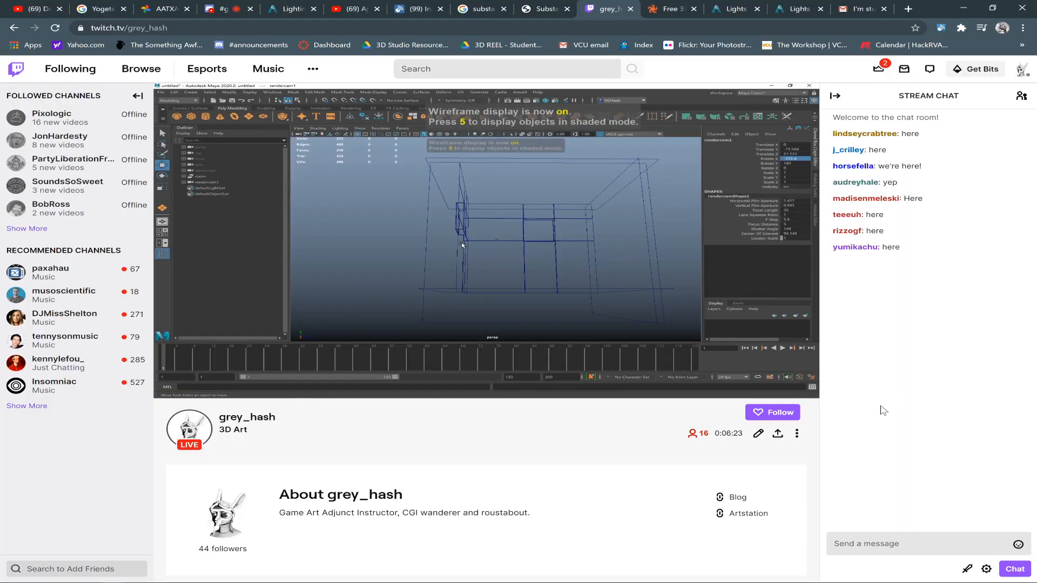
{"action": "key", "text": "alt+Tab"}
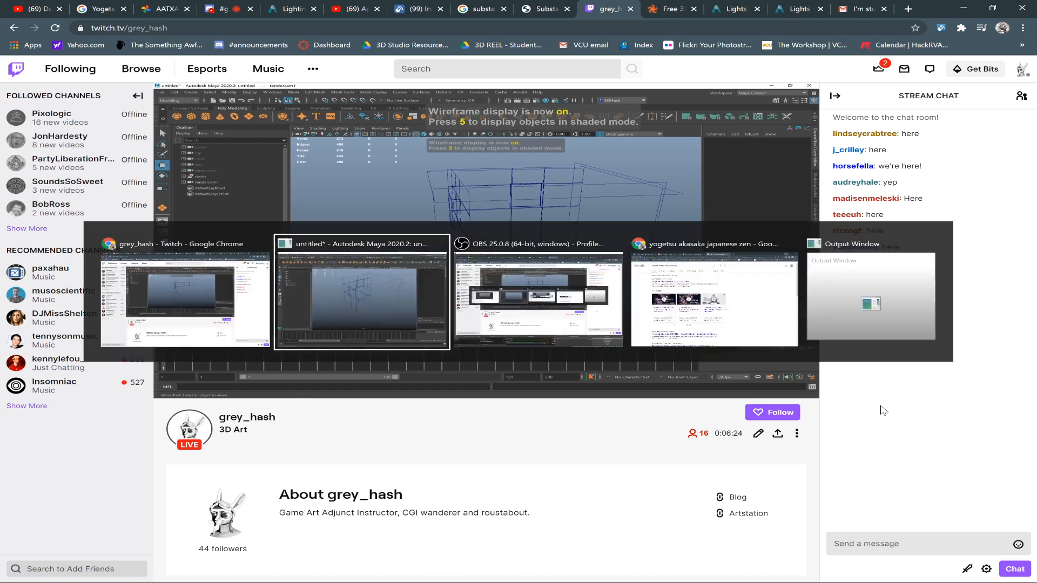
{"action": "key", "text": "Escape"}
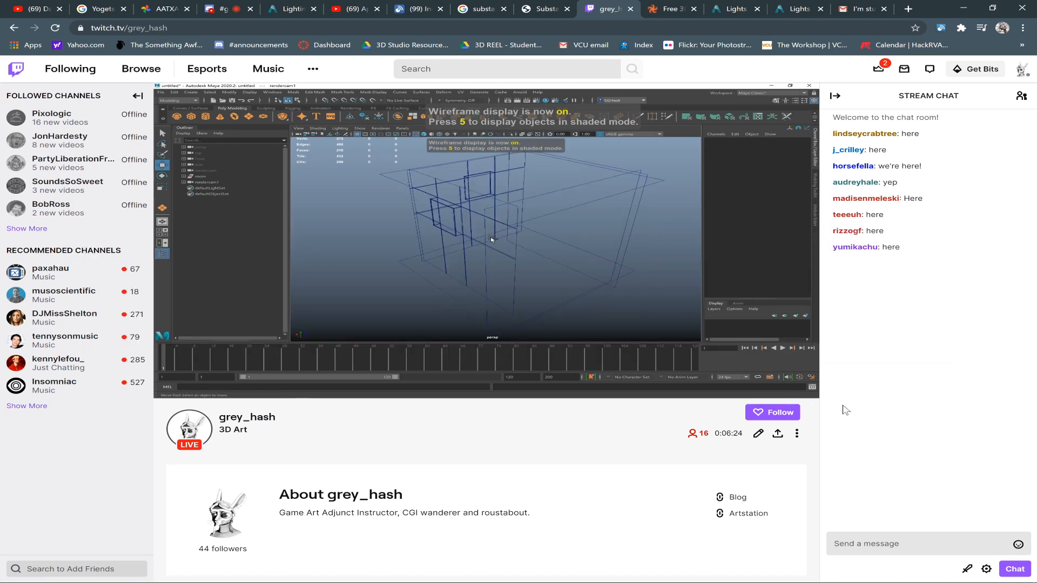
{"action": "key", "text": "alt+Tab"}
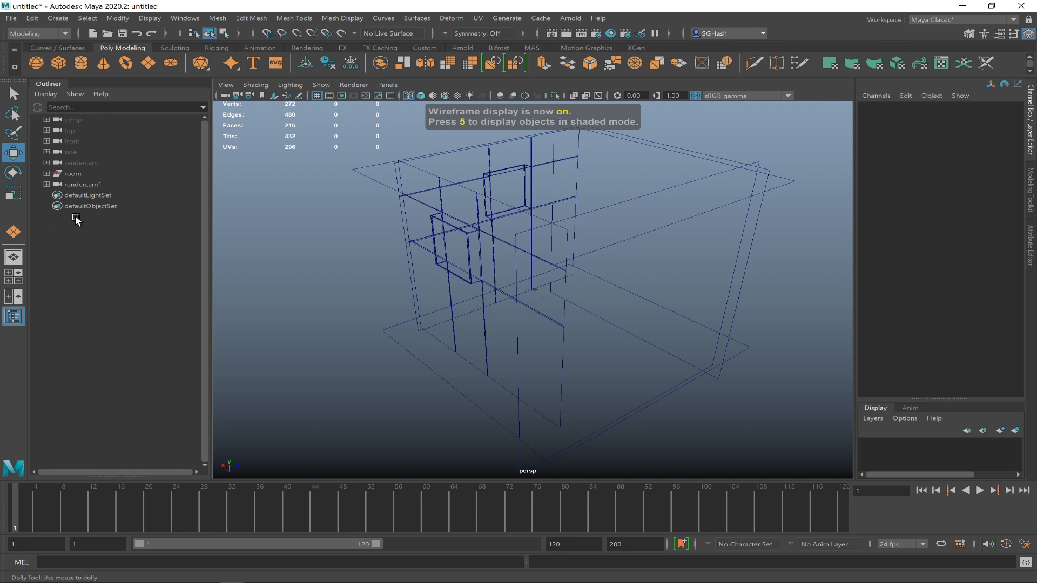
Select rendercam1, recheck the Twitch stream page in the browser, and activate the Scale tool back in Maya
{"action": "left_click", "coordinate": [87, 184]}
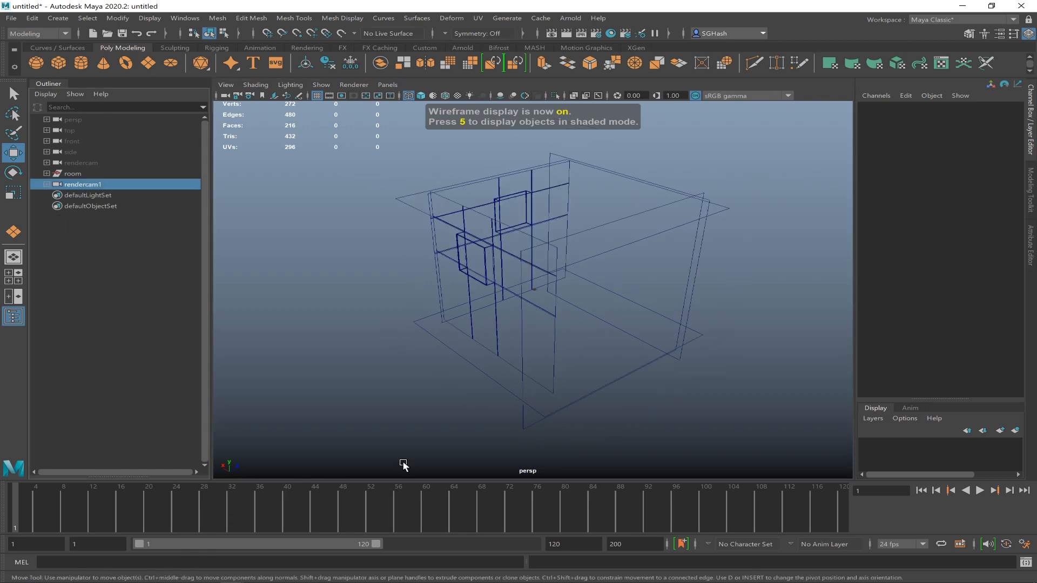
{"action": "key", "text": "alt+Tab"}
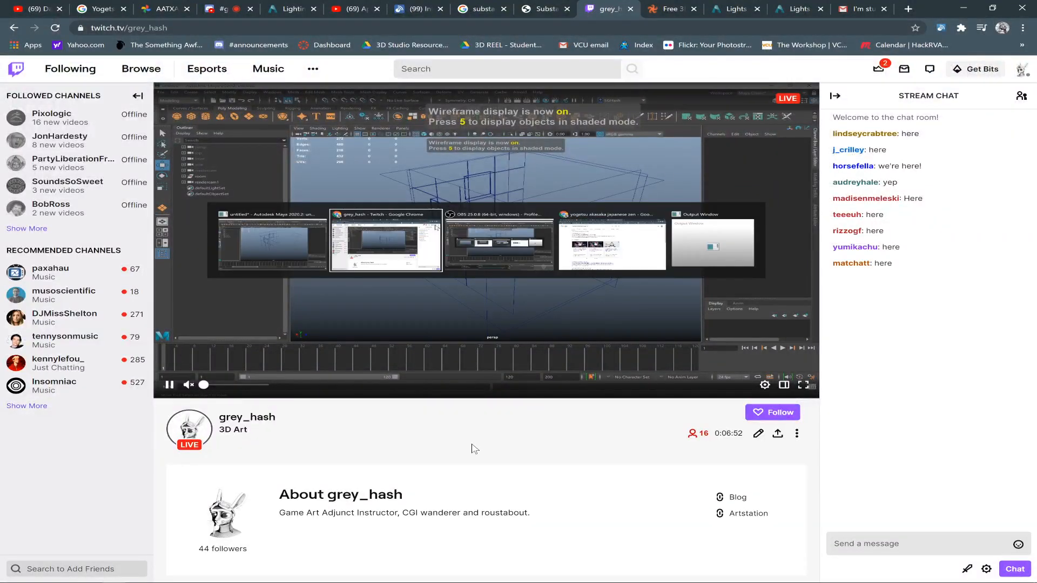
{"action": "key", "text": "alt+Tab"}
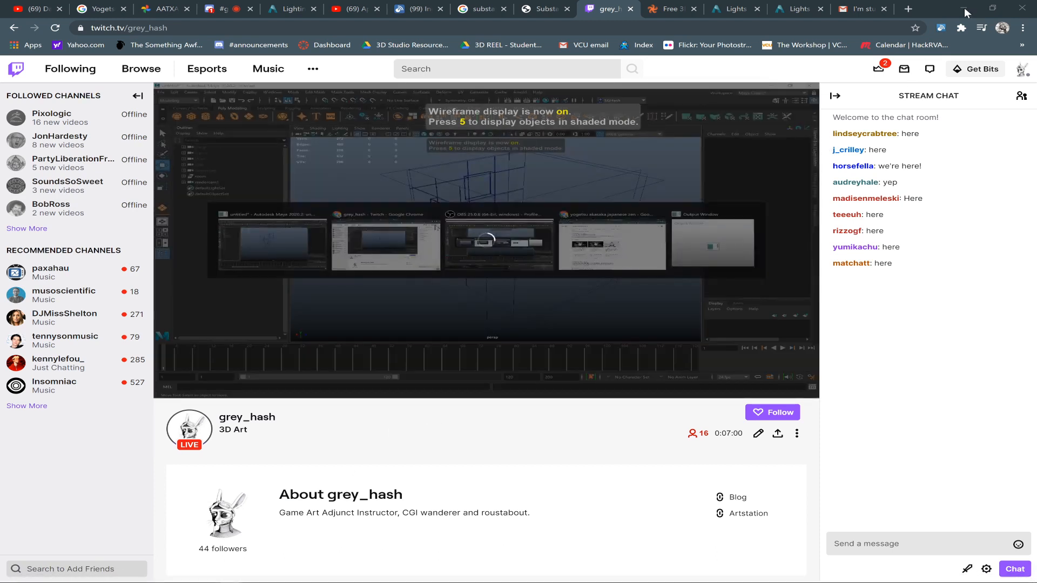
{"action": "left_click", "coordinate": [961, 15]}
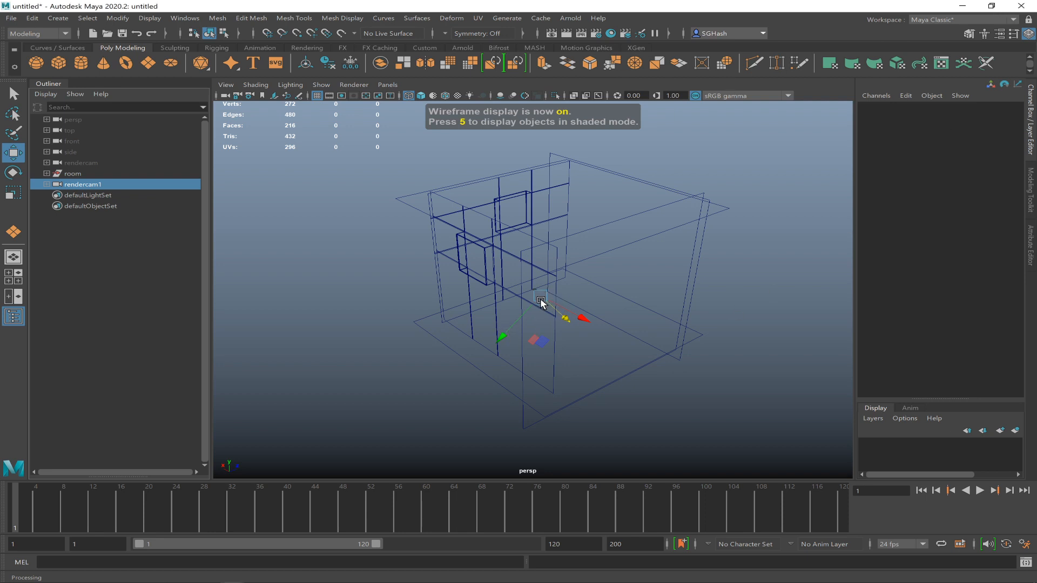
{"action": "key", "text": "r"}
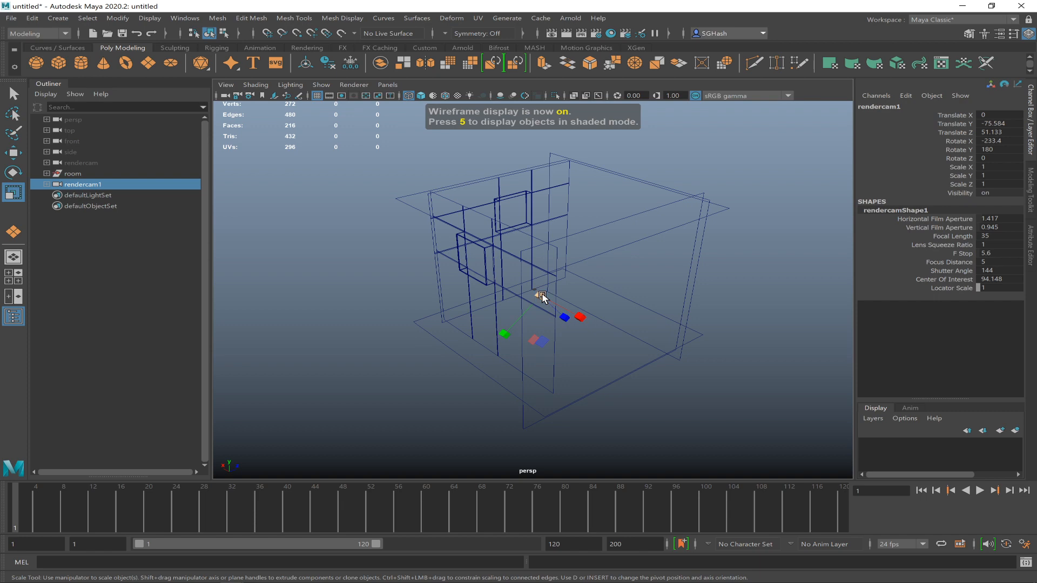
Switch to the browser and open the Twitch popout chat link posted in Discord's general-chat channel
{"action": "key", "text": "alt+Tab"}
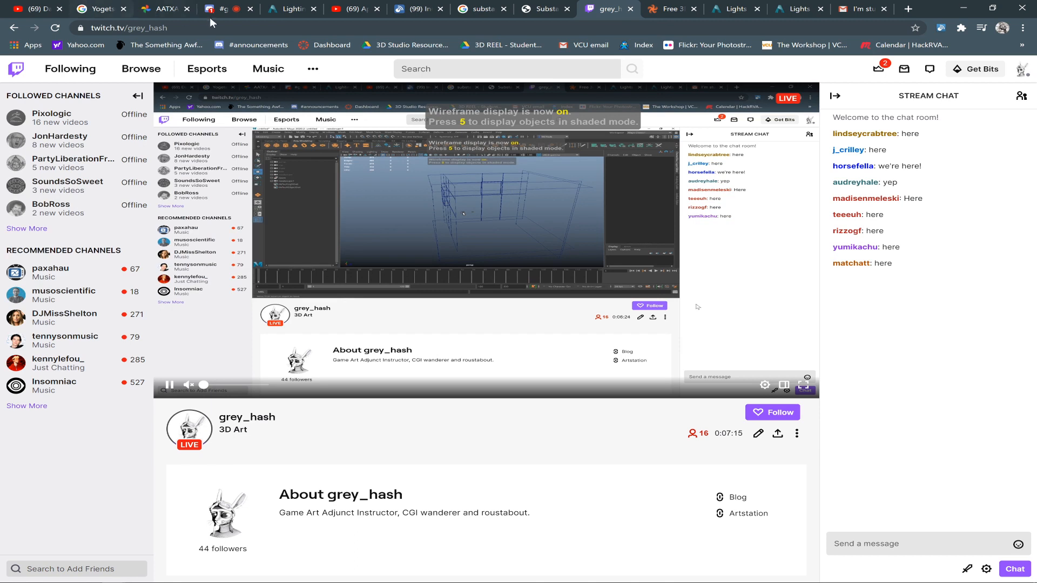
{"action": "left_click", "coordinate": [221, 9]}
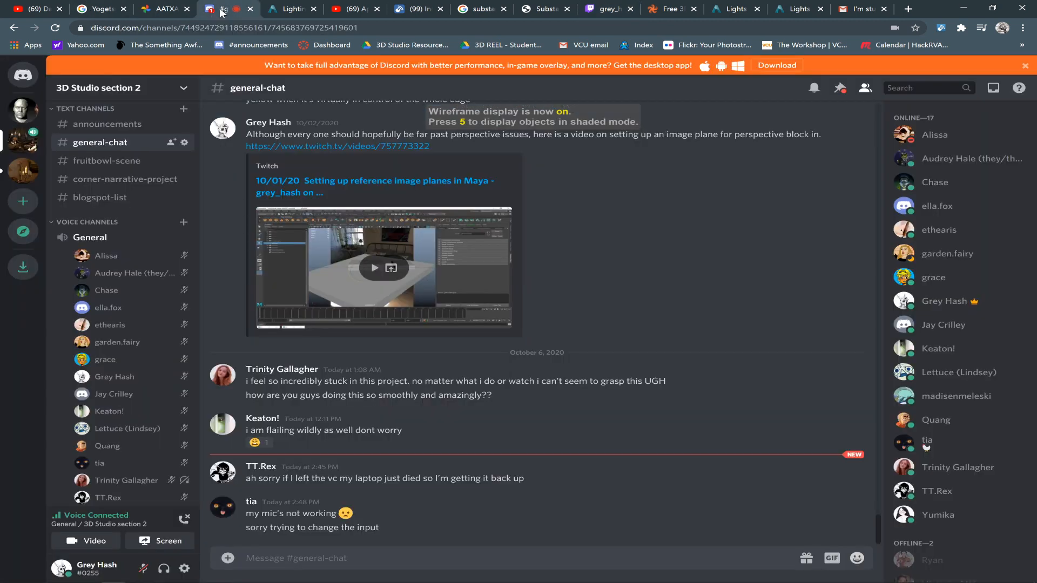
{"action": "key", "text": "alt+Tab"}
{"action": "key", "text": "alt+Tab"}
{"action": "key", "text": "alt+Tab"}
{"action": "key", "text": "alt+Tab"}
{"action": "key", "text": "alt+Tab"}
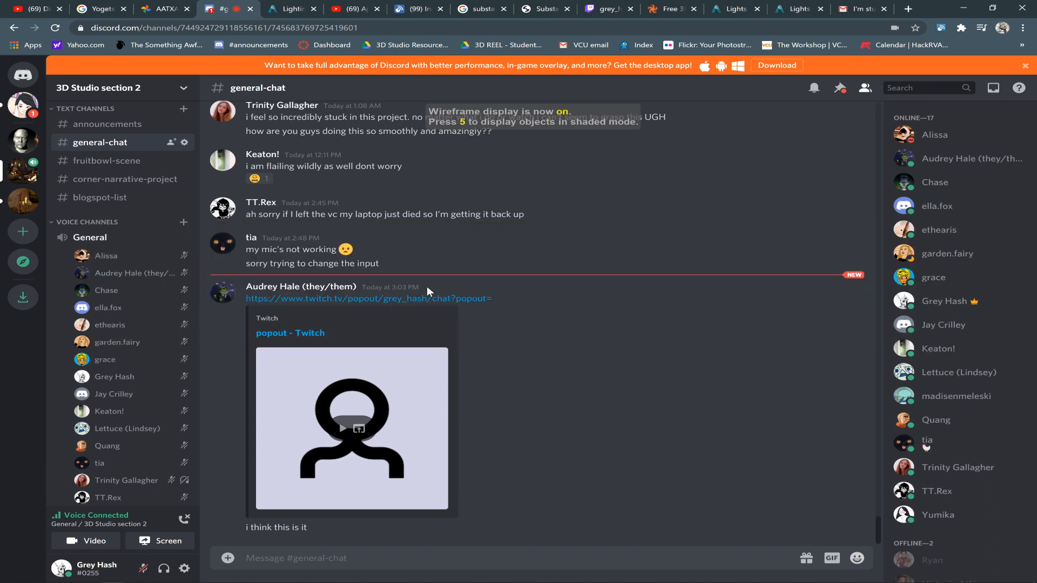
{"action": "left_click", "coordinate": [421, 299]}
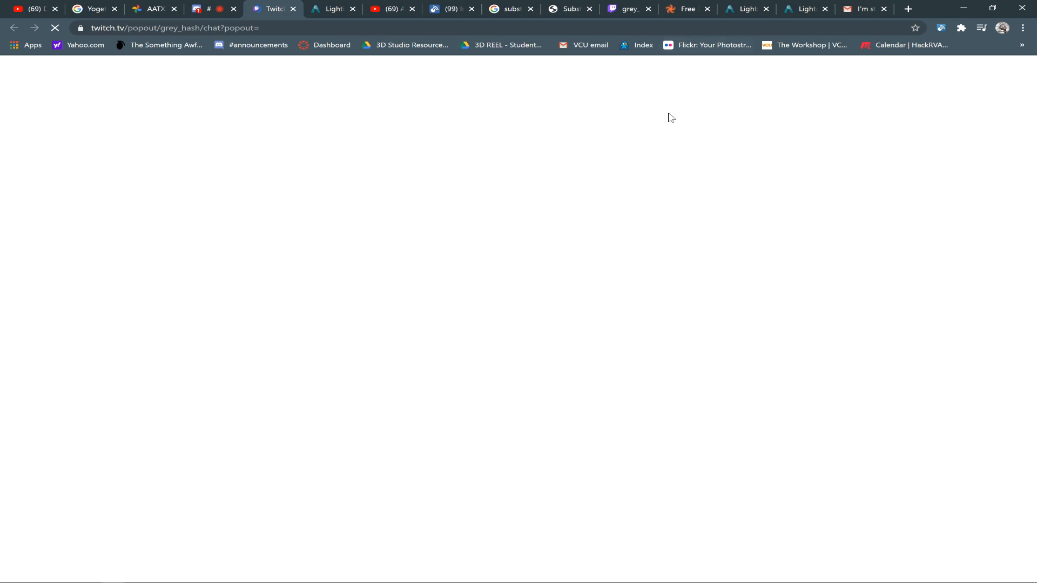
Close the Twitch channel page in the browser and switch back to Maya
{"action": "left_click", "coordinate": [629, 9]}
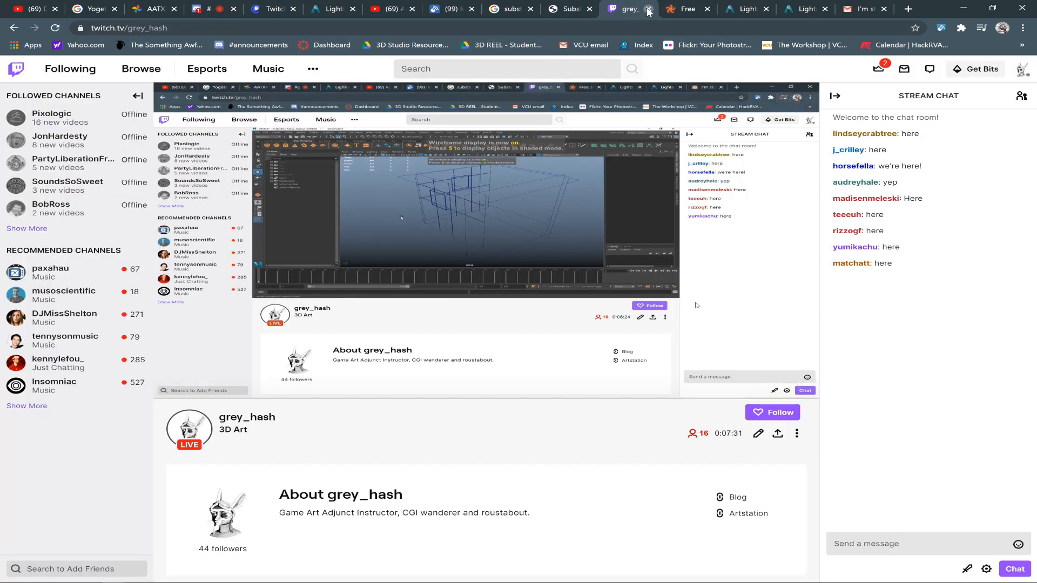
{"action": "left_click", "coordinate": [647, 9]}
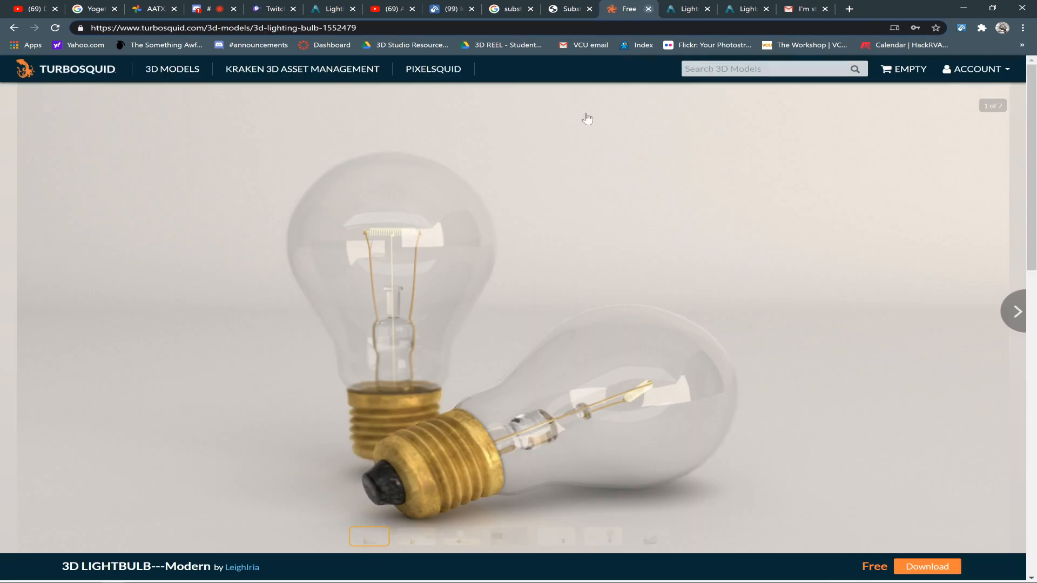
{"action": "key", "text": "alt+Tab"}
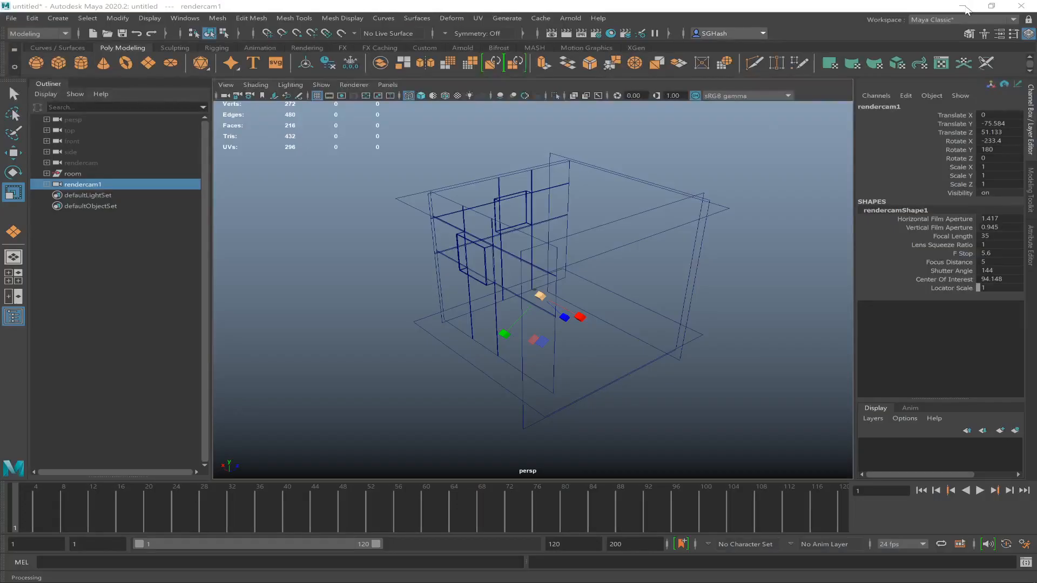
Scale rendercam1 up uniformly to about 84.9 and rotate it to about X -357.9, Y 248.9
{"action": "left_click_drag", "start_coordinate": [539, 296], "coordinate": [581, 307]}
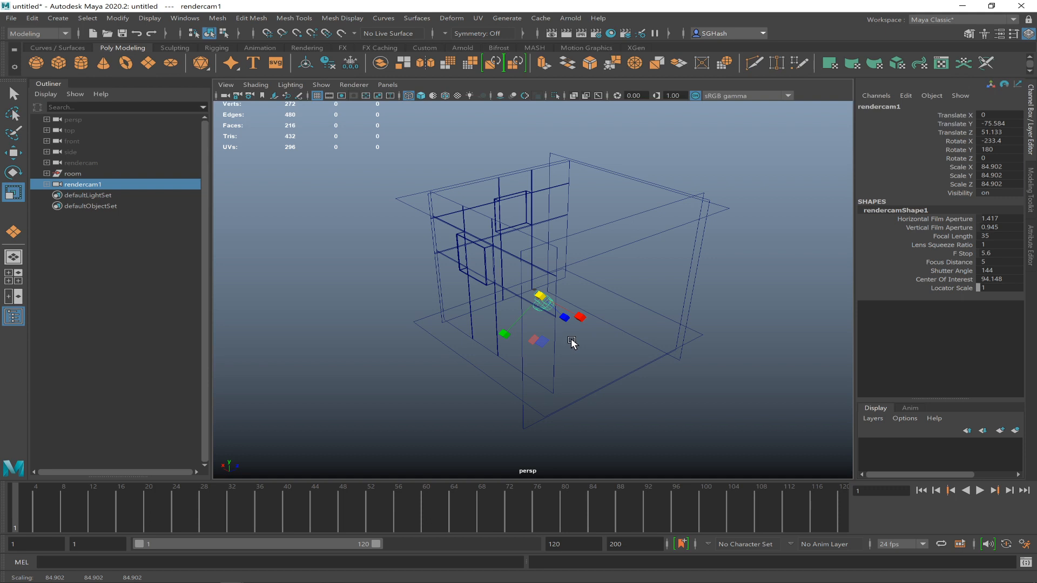
{"action": "key", "text": "e"}
{"action": "left_click_drag", "start_coordinate": [642, 298], "coordinate": [588, 273], "text": "alt"}
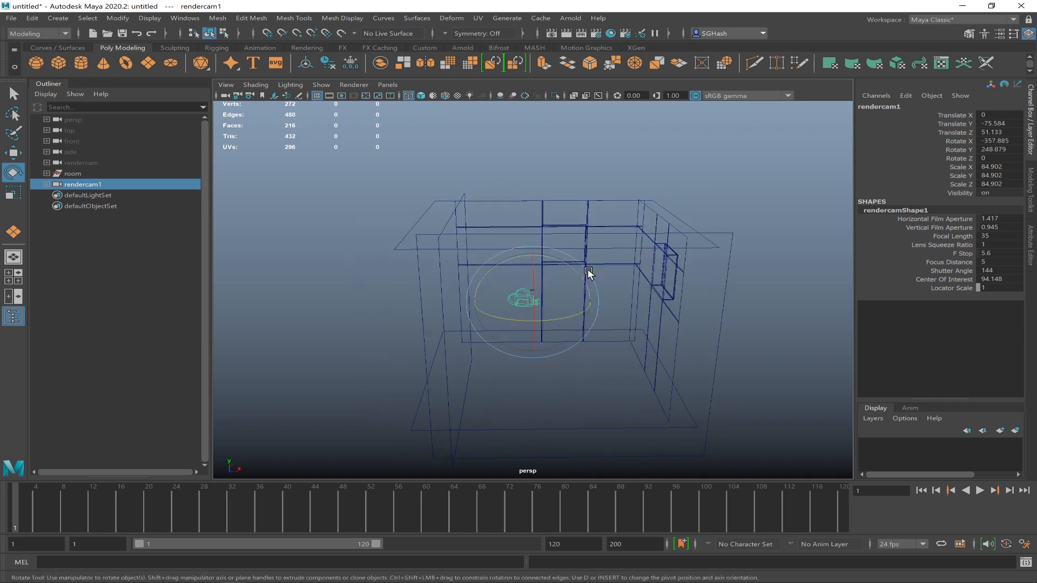
Aim rendercam1 at the windowed side wall with the Show Manipulator tool and move it to about X -300.5, Y -266.7
{"action": "left_click", "coordinate": [552, 263]}
{"action": "key", "text": "ctrl+z"}
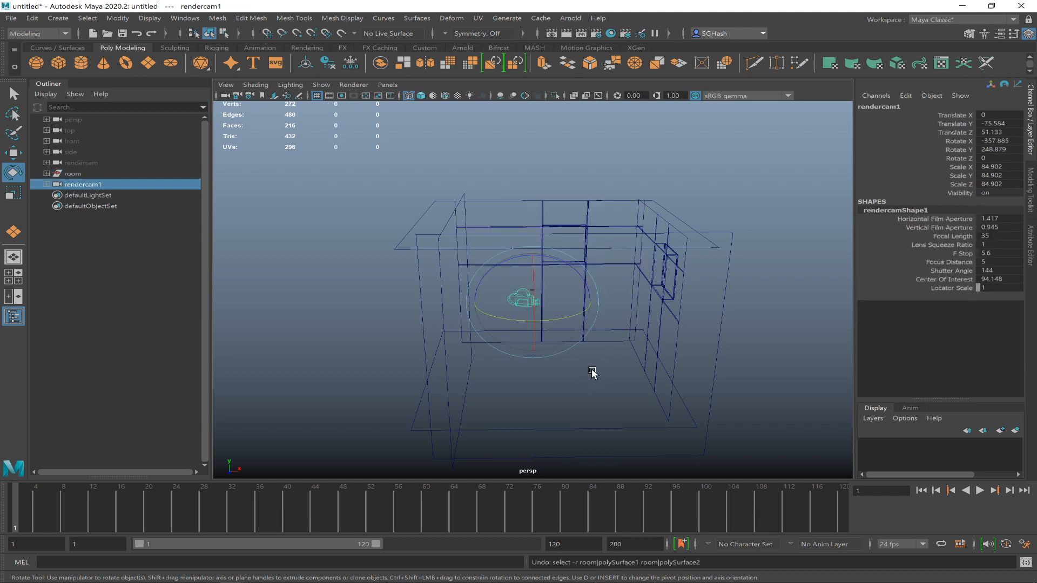
{"action": "key", "text": "t"}
{"action": "left_click_drag", "start_coordinate": [549, 312], "coordinate": [692, 268]}
{"action": "left_click_drag", "start_coordinate": [606, 297], "coordinate": [582, 291], "text": "alt"}
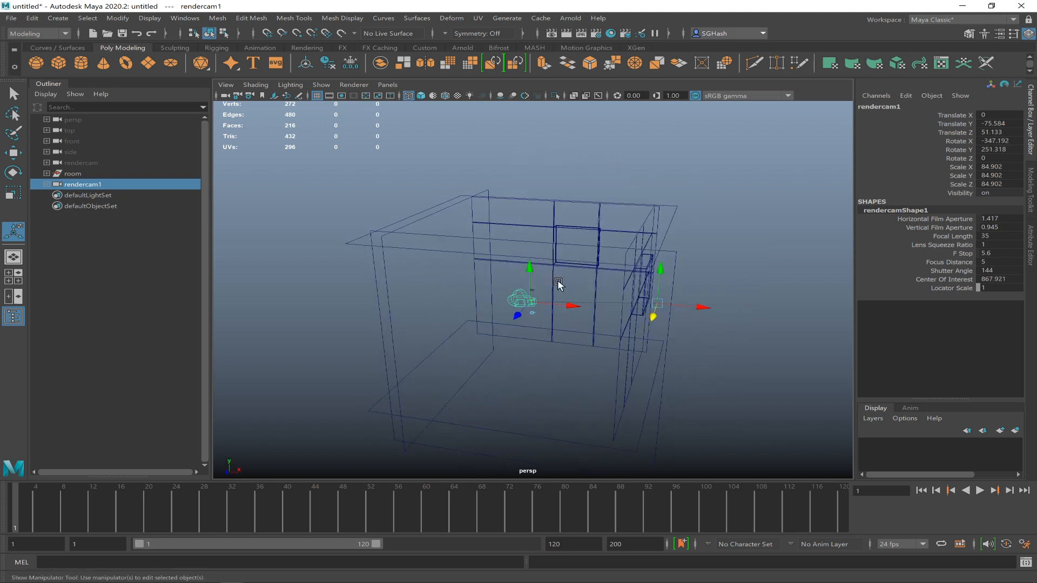
{"action": "left_click_drag", "start_coordinate": [529, 268], "coordinate": [530, 292]}
{"action": "left_click_drag", "start_coordinate": [571, 330], "coordinate": [572, 306]}
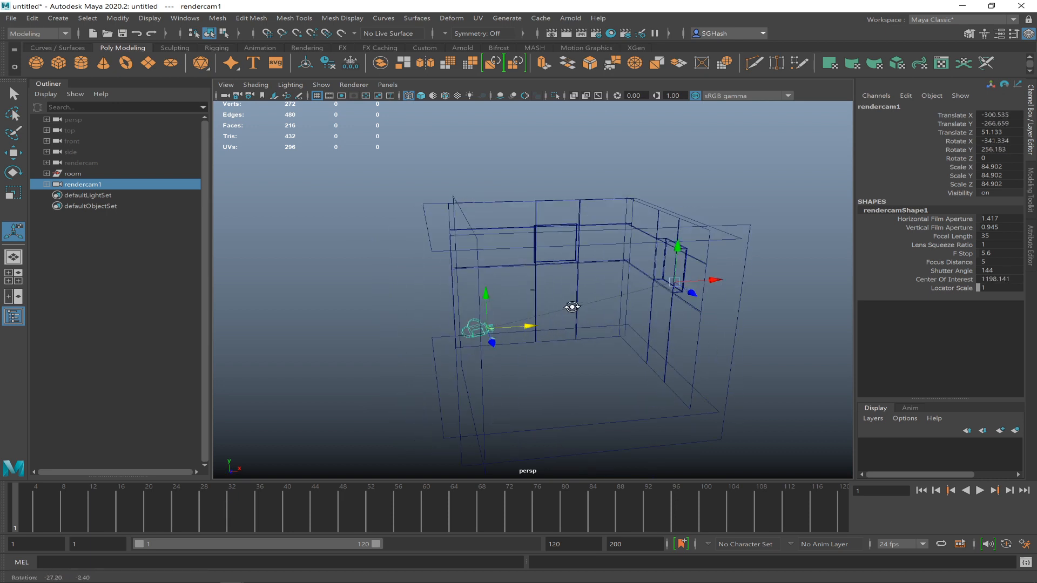
Look through rendercam1 and display the room in smooth shaded mode
{"action": "left_click", "coordinate": [399, 82]}
{"action": "mouse_move", "coordinate": [476, 96]}
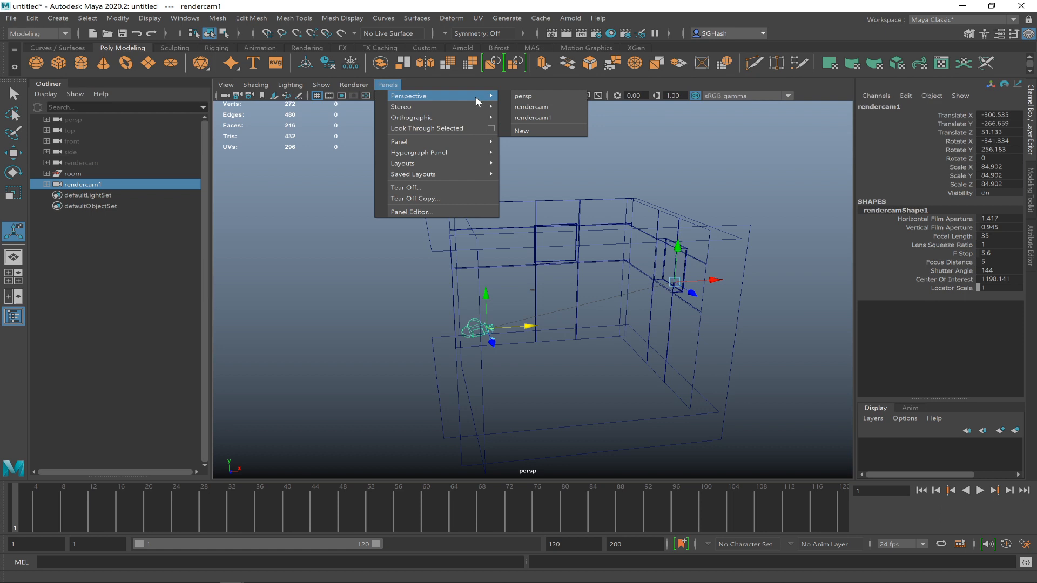
{"action": "left_click", "coordinate": [519, 117]}
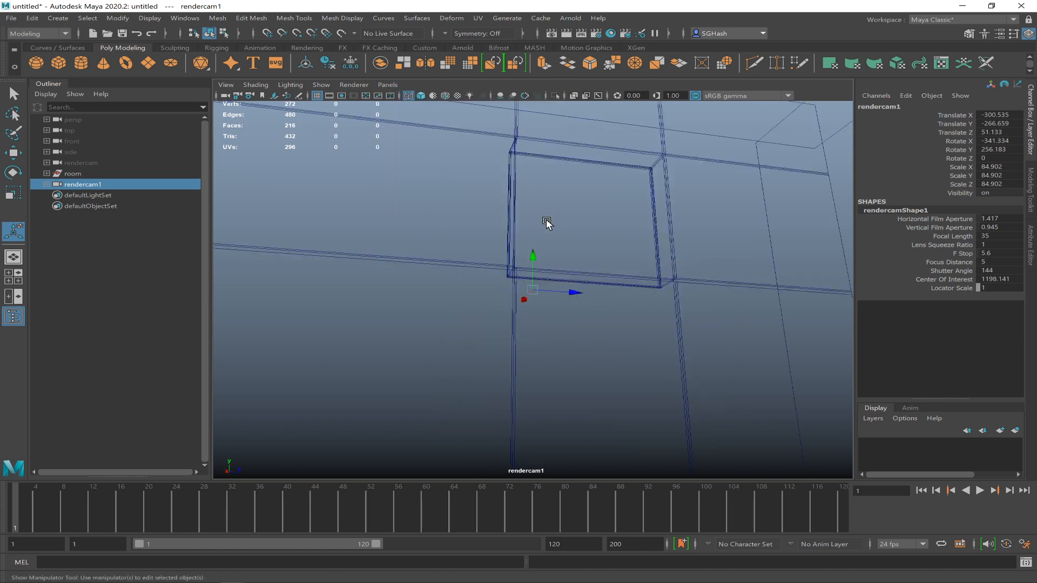
{"action": "key", "text": "5"}
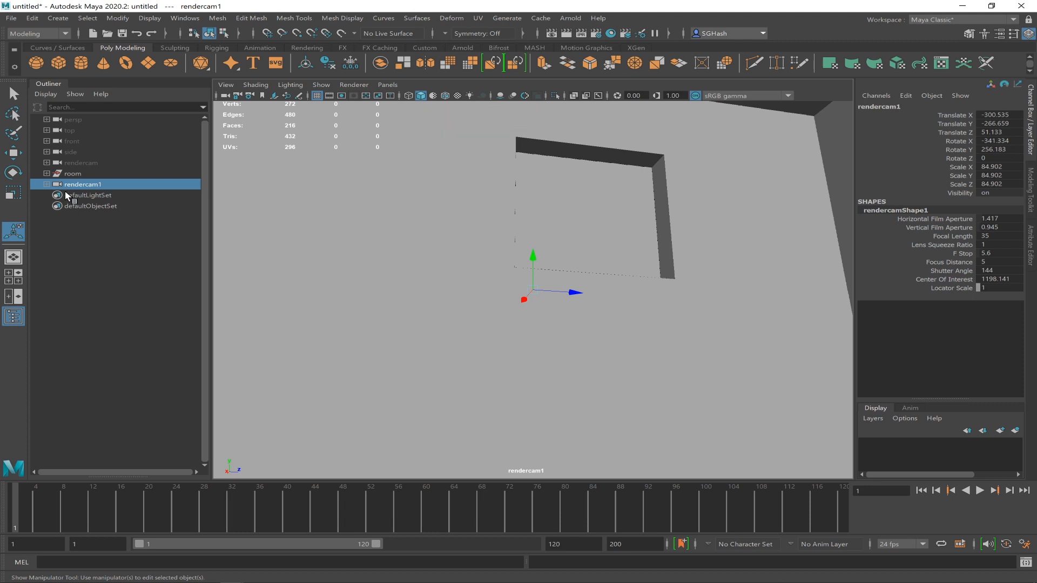
Expand the room group and hide the pane covering the window opening in Wall1
{"action": "left_click", "coordinate": [46, 174]}
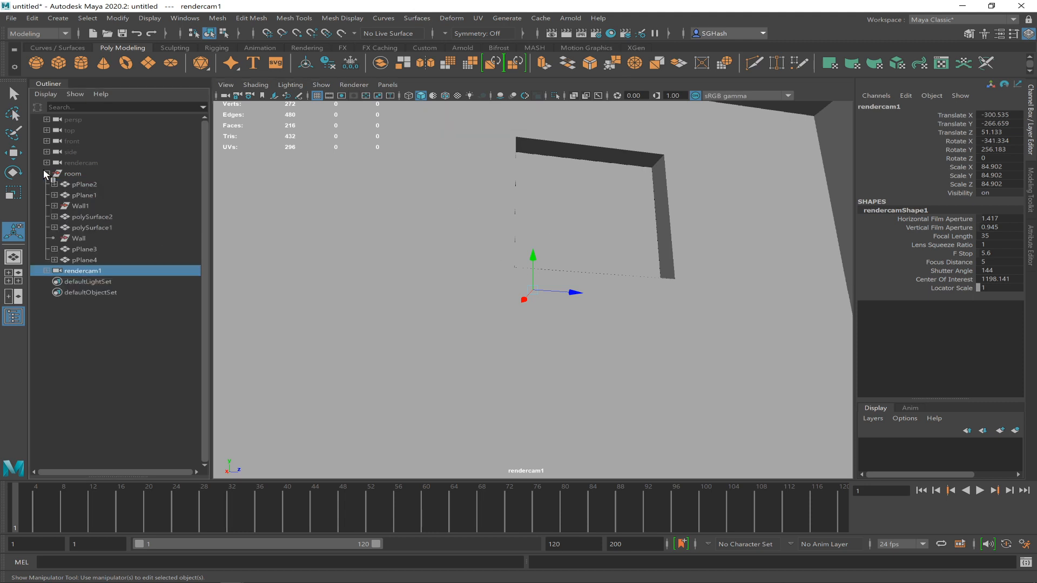
{"action": "left_click", "coordinate": [545, 236]}
{"action": "key", "text": "h"}
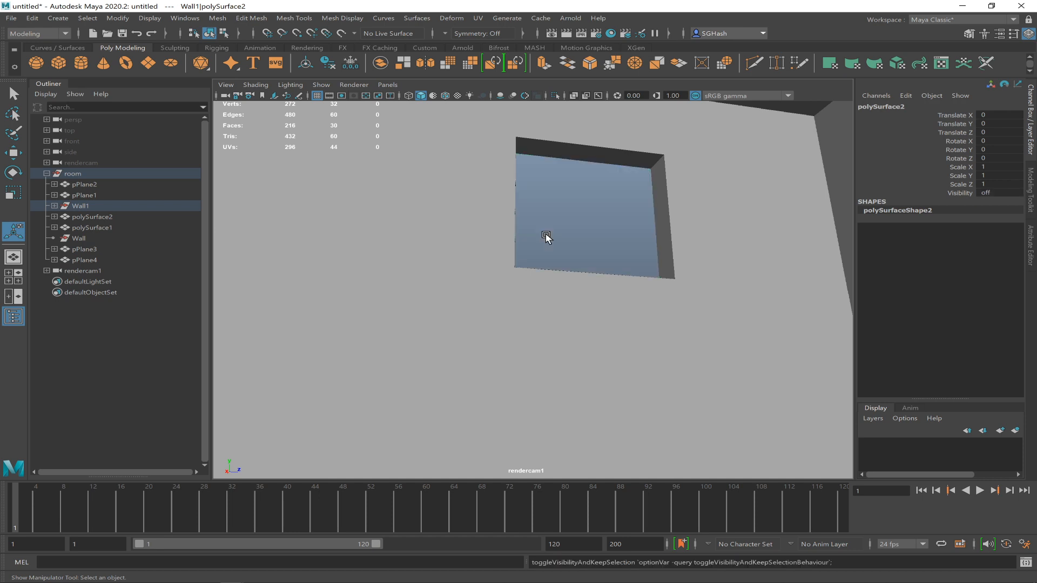
Expand Wall1 and rename its hidden window pane, polySurface2, as glass
{"action": "left_click_drag", "start_coordinate": [47, 214], "coordinate": [65, 207]}
{"action": "double_click", "coordinate": [103, 227]}
{"action": "type", "text": "w"}
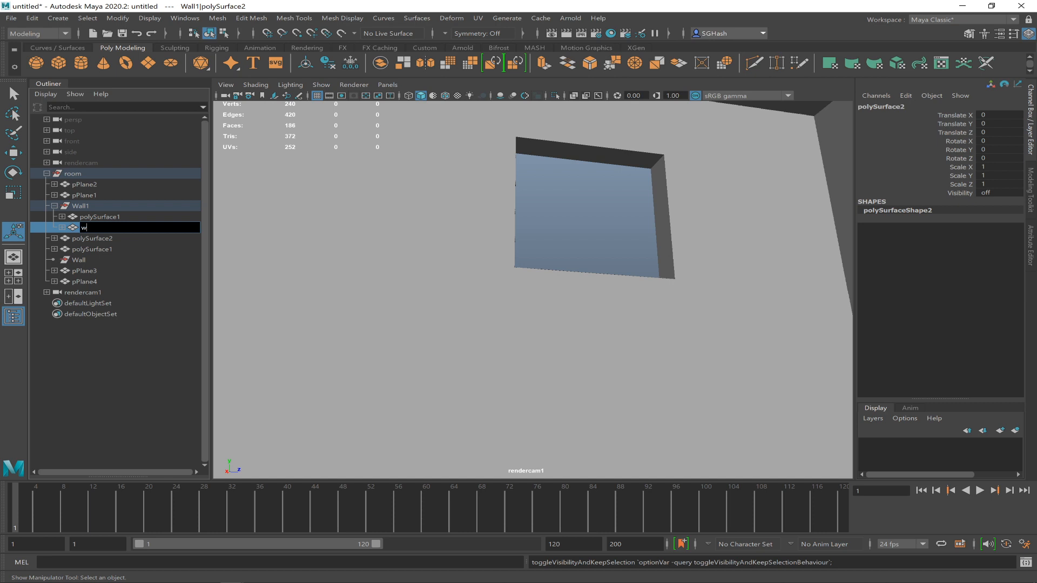
{"action": "type", "text": "lass"}
{"action": "key", "text": "Return"}
Select the wall surface around the window and rename it from polySurface1 to wall
{"action": "left_click", "coordinate": [382, 238]}
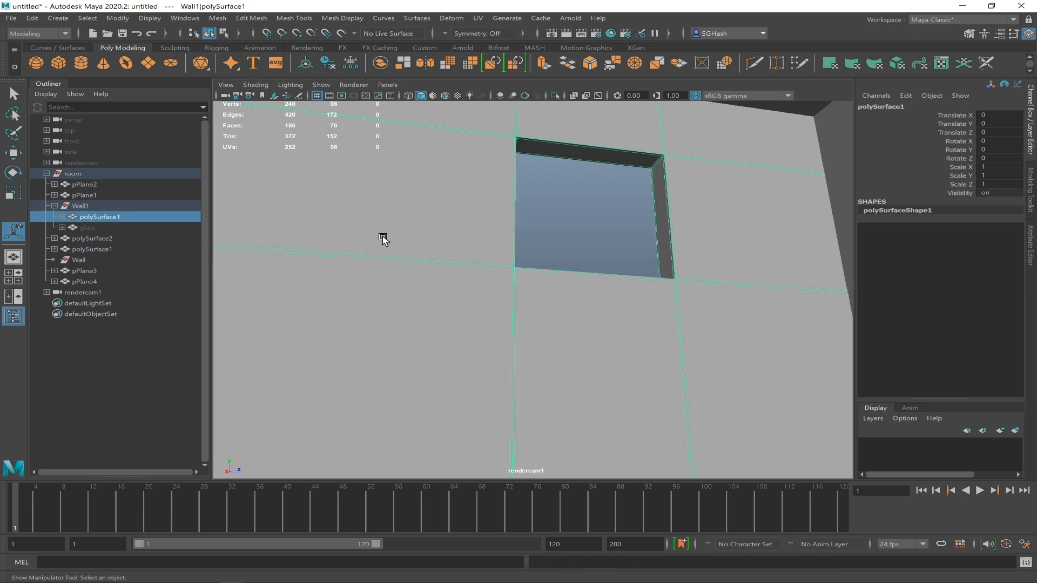
{"action": "double_click", "coordinate": [86, 217]}
{"action": "type", "text": "wall"}
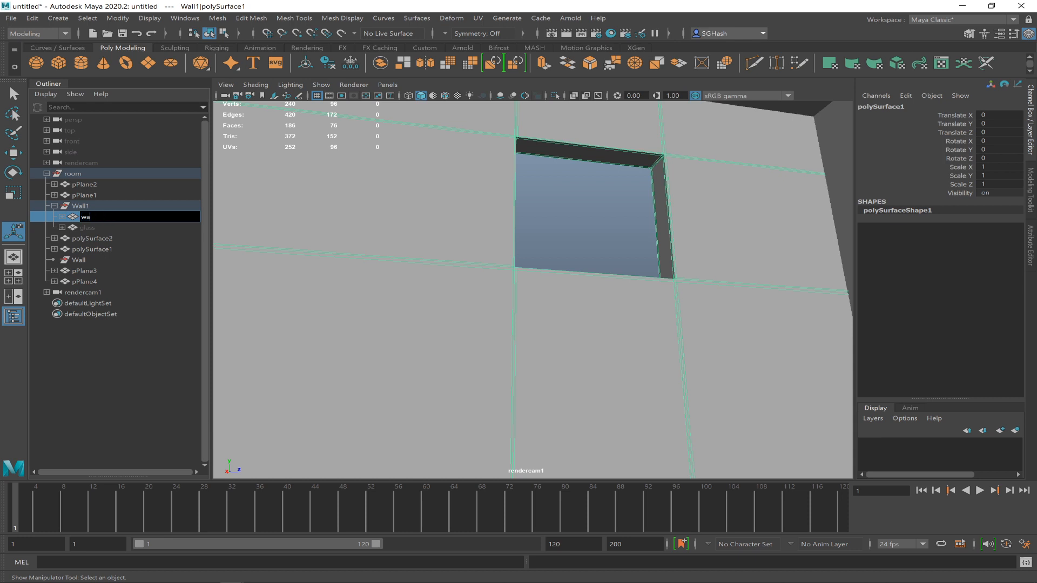
{"action": "key", "text": "Return"}
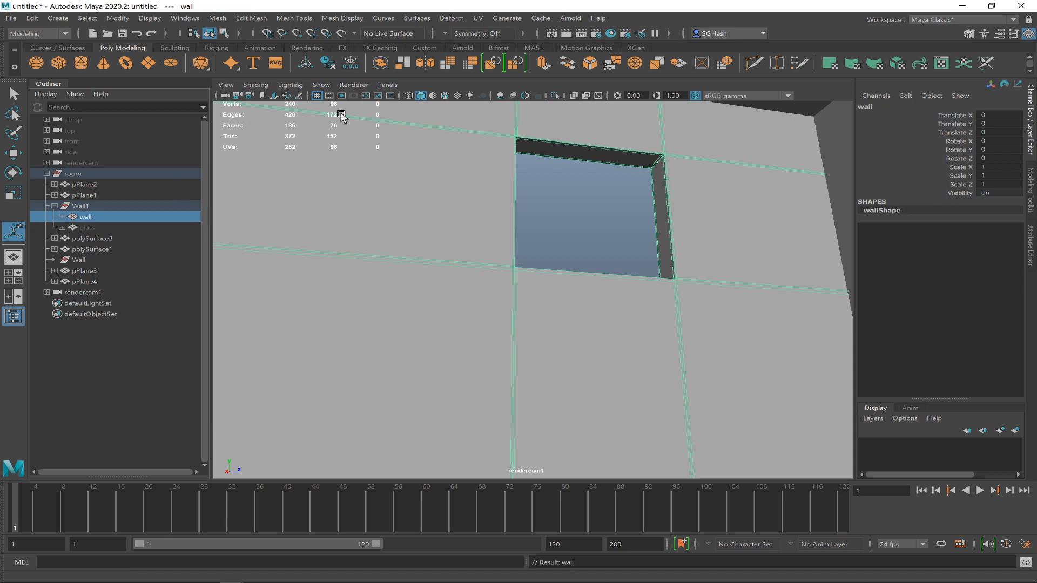
Create an Arnold skydome light in the scene
{"action": "left_click", "coordinate": [307, 46]}
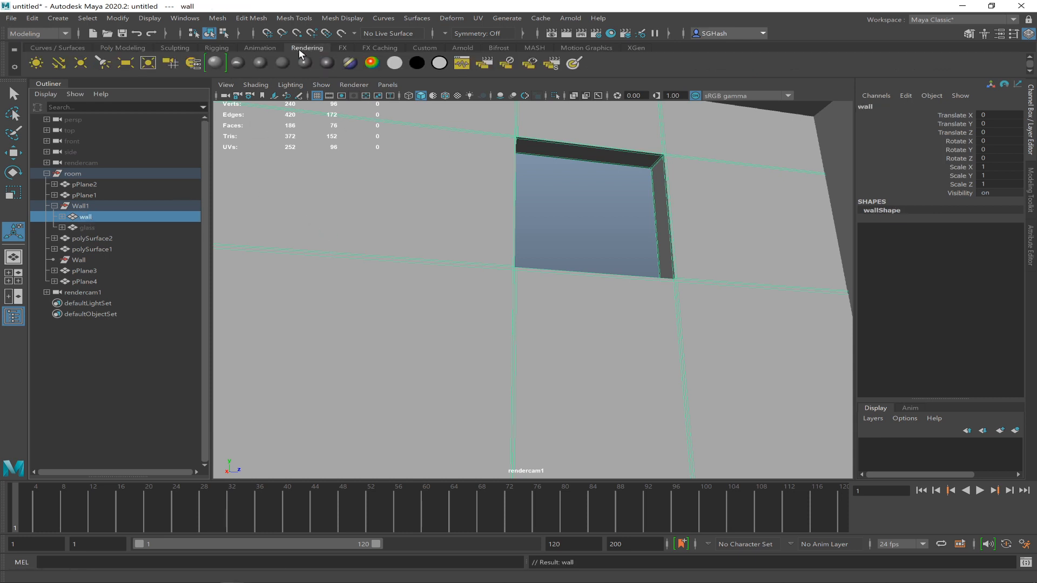
{"action": "left_click", "coordinate": [462, 48]}
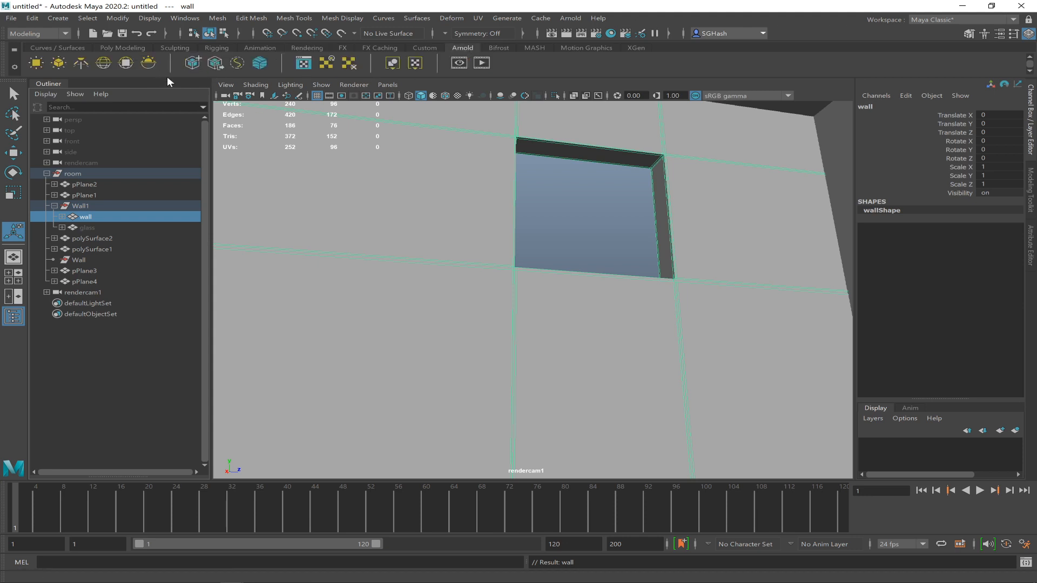
{"action": "left_click", "coordinate": [101, 63]}
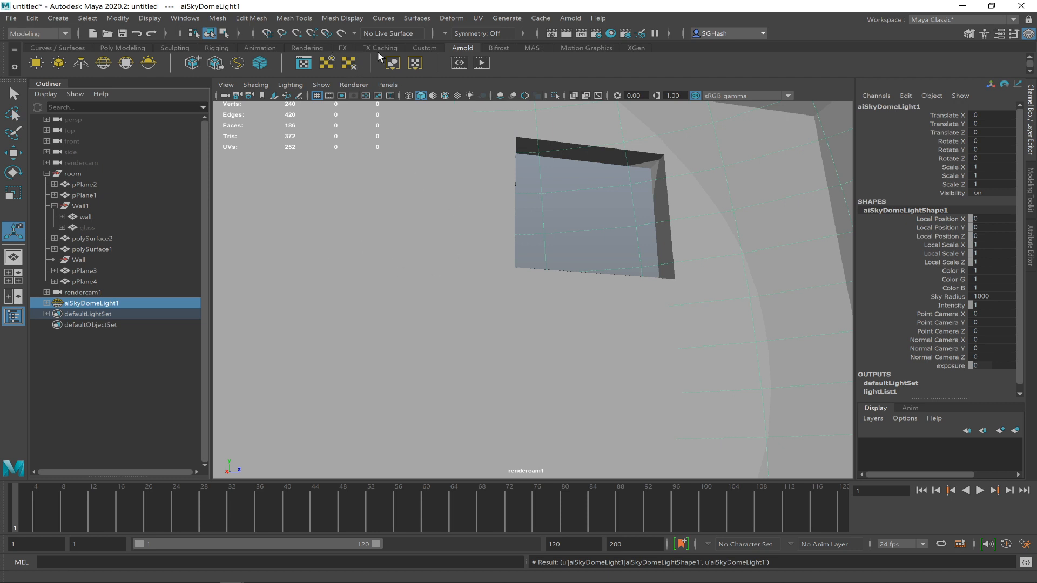
Return to the persp view and scale the skydome light uniformly to about 1.774 so it encloses the room
{"action": "left_click", "coordinate": [388, 85]}
{"action": "mouse_move", "coordinate": [447, 93]}
{"action": "left_click", "coordinate": [527, 92]}
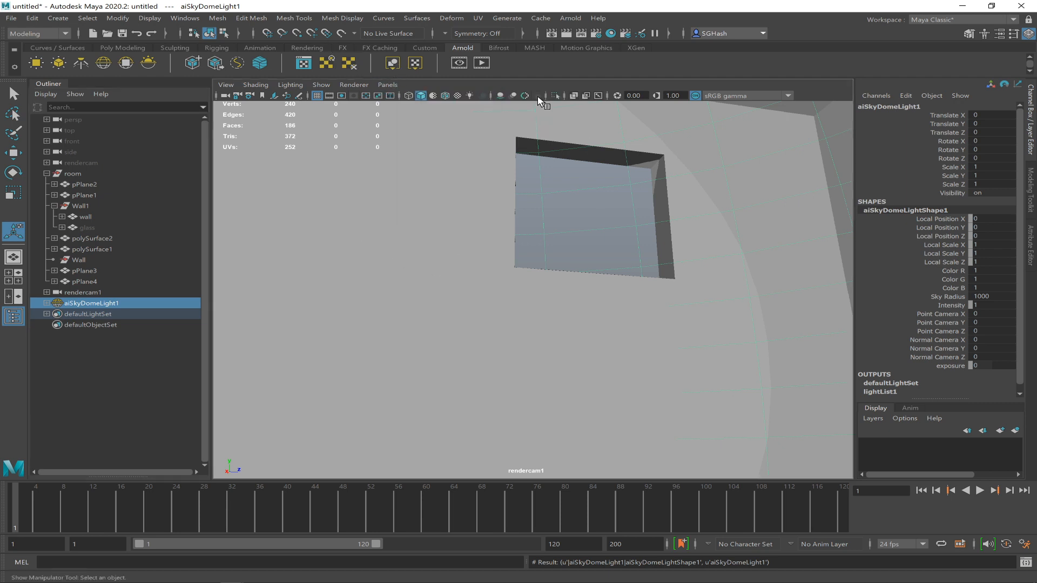
{"action": "scroll", "coordinate": [598, 241], "scroll_direction": "down", "scroll_amount": 4}
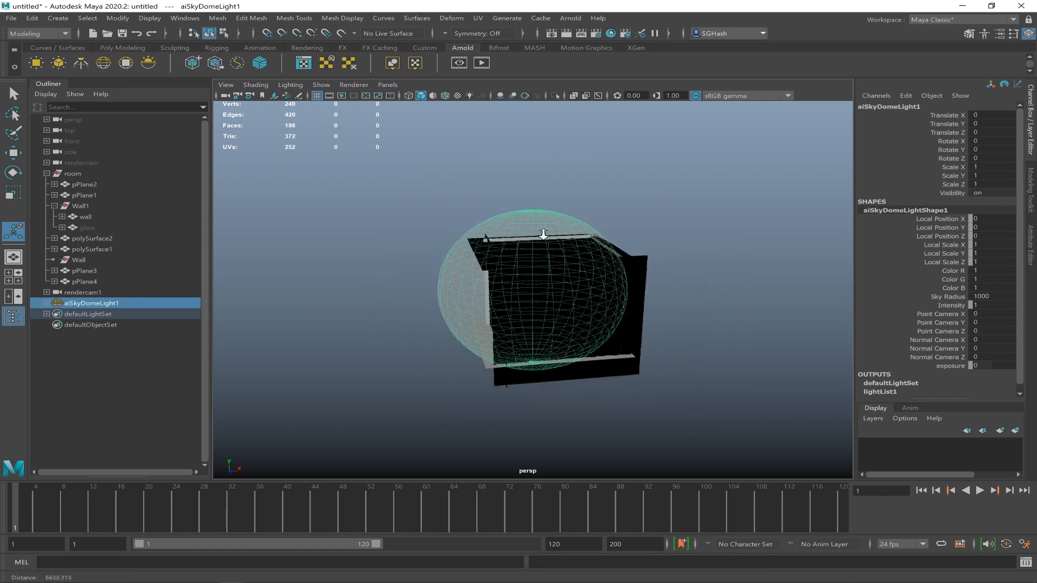
{"action": "key", "text": "r"}
{"action": "left_click_drag", "start_coordinate": [534, 287], "coordinate": [670, 280]}
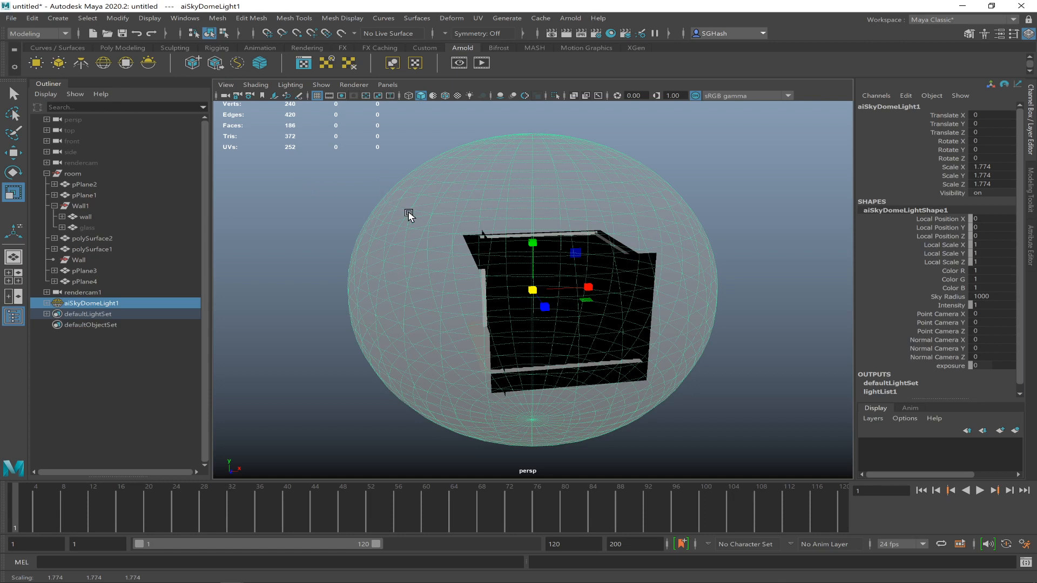
Show the skydome light's attributes and map a File texture to its Color
{"action": "key", "text": "ctrl+a"}
{"action": "key", "text": "ctrl+q"}
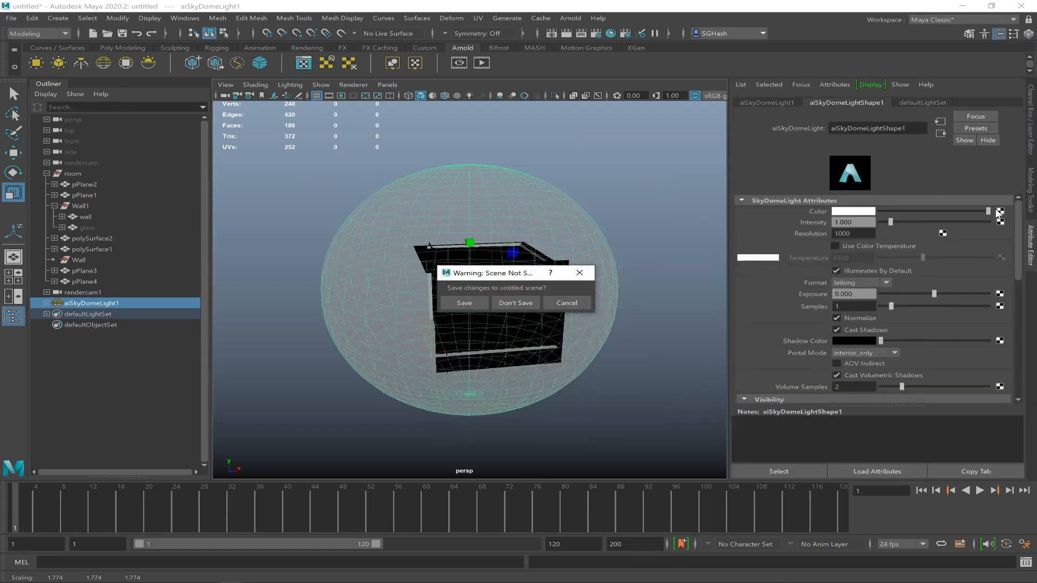
{"action": "key", "text": "Escape"}
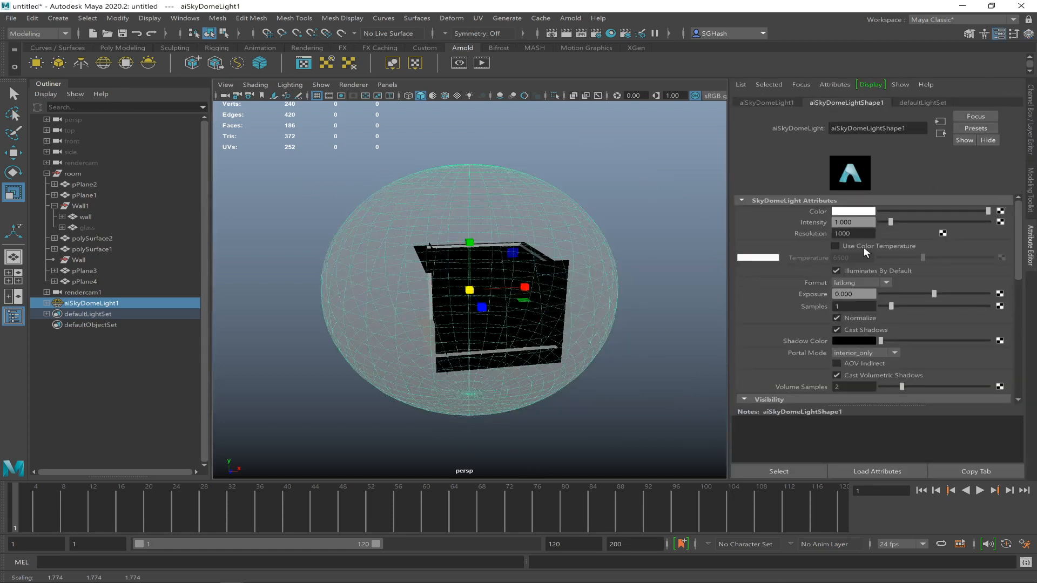
{"action": "left_click", "coordinate": [1001, 212]}
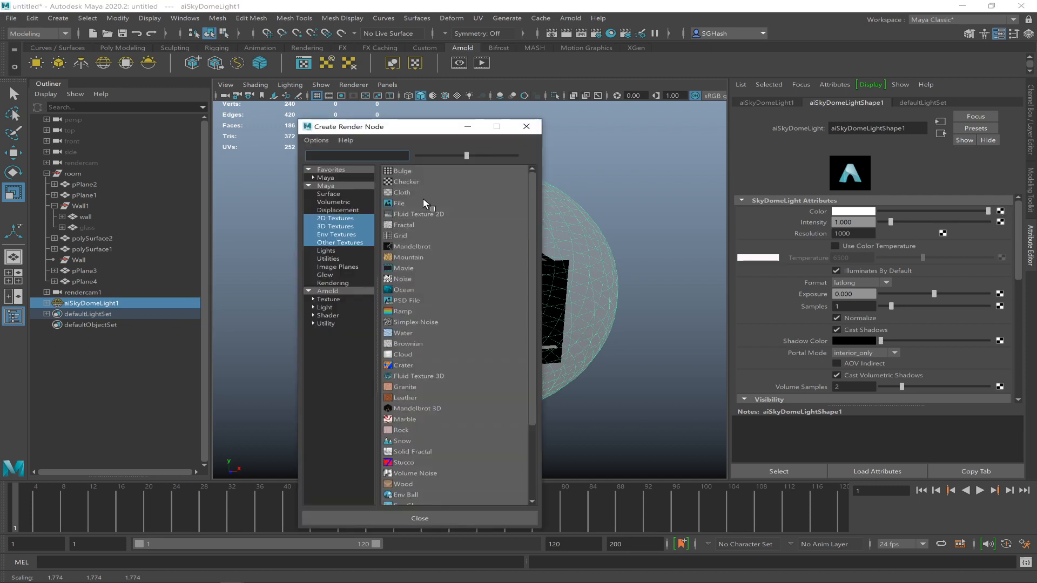
{"action": "left_click", "coordinate": [400, 204]}
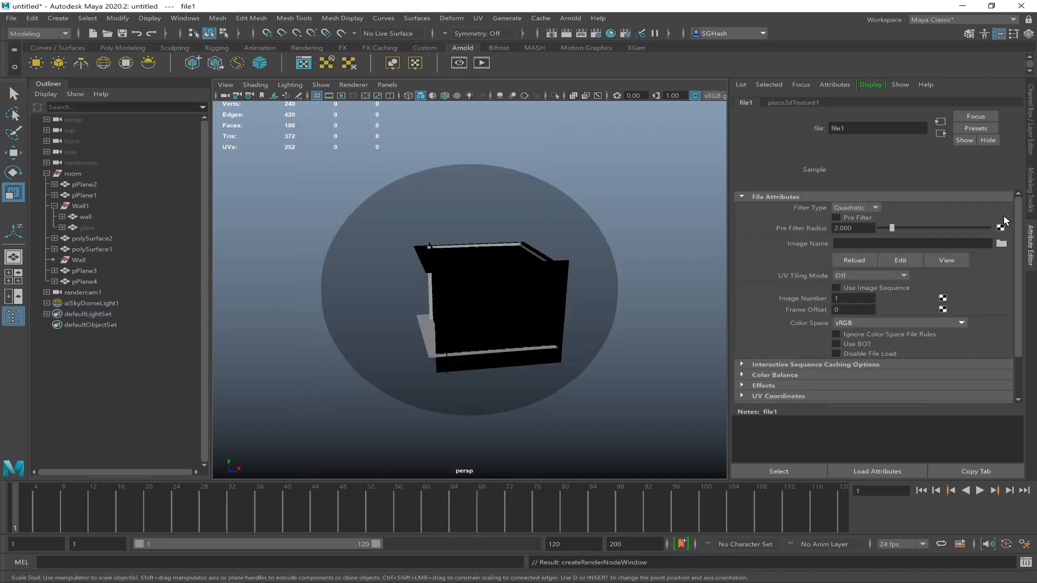
Load emptyLot.hdr from the Desktop as the image for the skydome's File texture
{"action": "left_click", "coordinate": [1001, 244]}
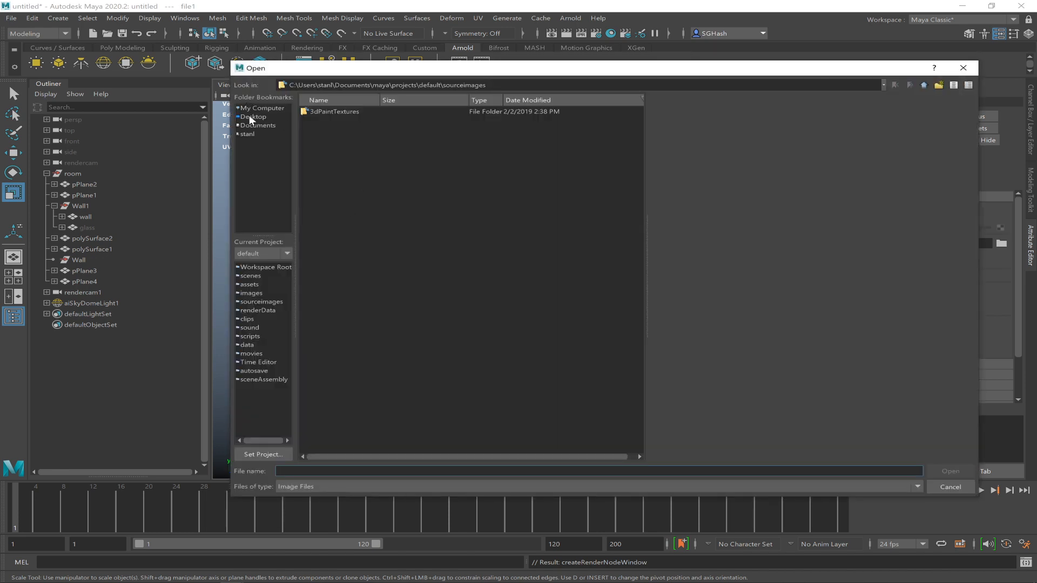
{"action": "left_click", "coordinate": [250, 117]}
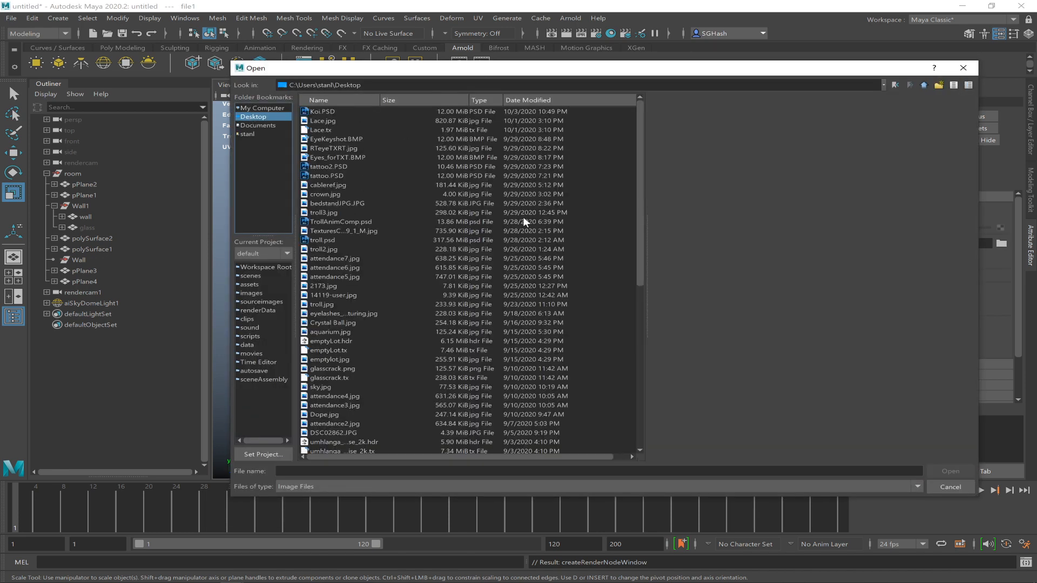
{"action": "left_click", "coordinate": [372, 341]}
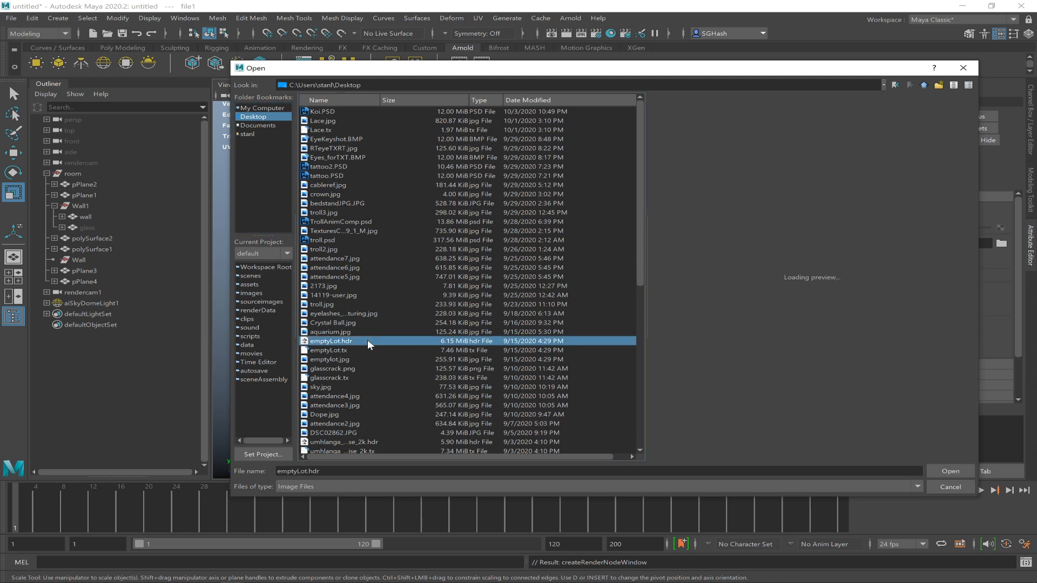
{"action": "left_click", "coordinate": [954, 469]}
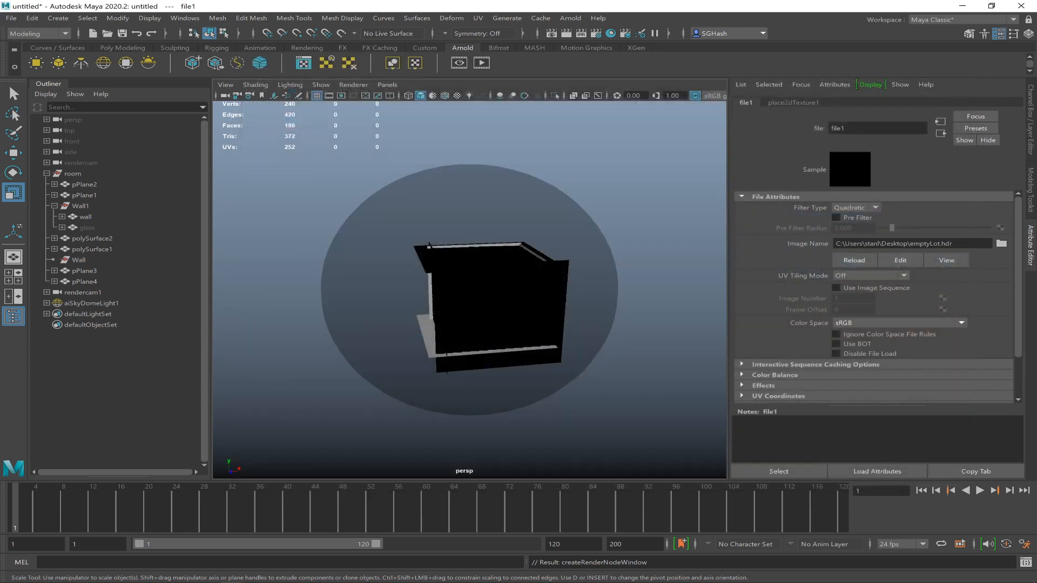
{"action": "left_click_drag", "start_coordinate": [533, 302], "coordinate": [614, 310], "text": "alt"}
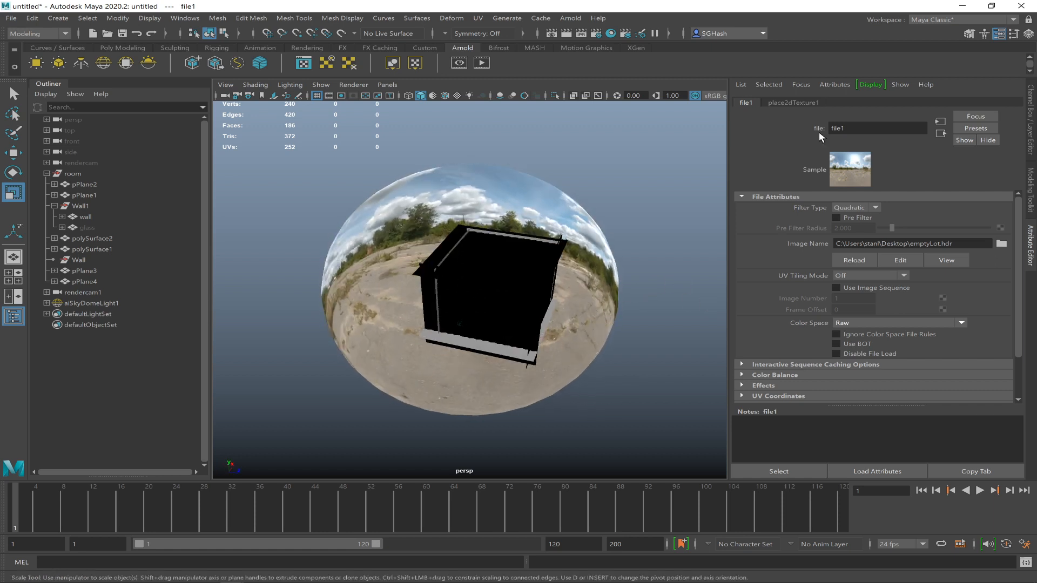
Reselect aiSkyDomeLight1, look through rendercam1, preview the lighting in Arnold RenderView, and close the preview
{"action": "left_click", "coordinate": [89, 304]}
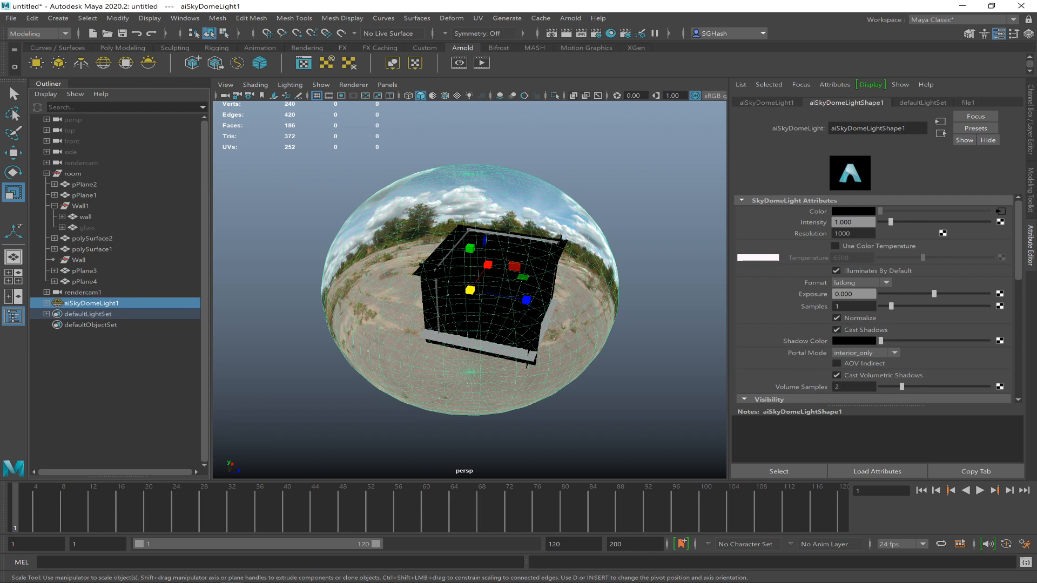
{"action": "double_click", "coordinate": [844, 307]}
{"action": "left_click", "coordinate": [387, 84]}
{"action": "mouse_move", "coordinate": [435, 96]}
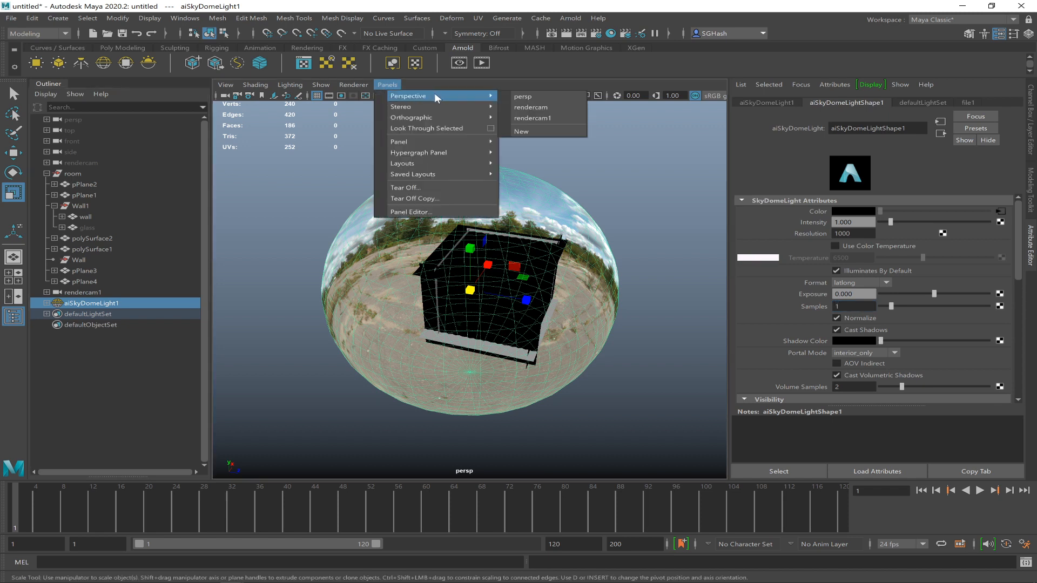
{"action": "left_click", "coordinate": [540, 119]}
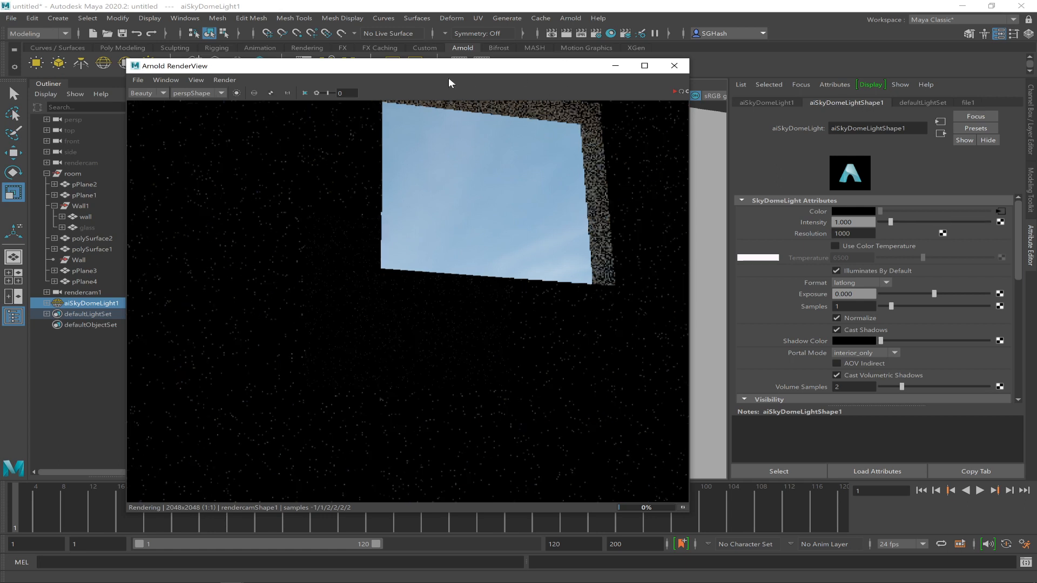
{"action": "left_click_drag", "start_coordinate": [448, 82], "coordinate": [318, 112]}
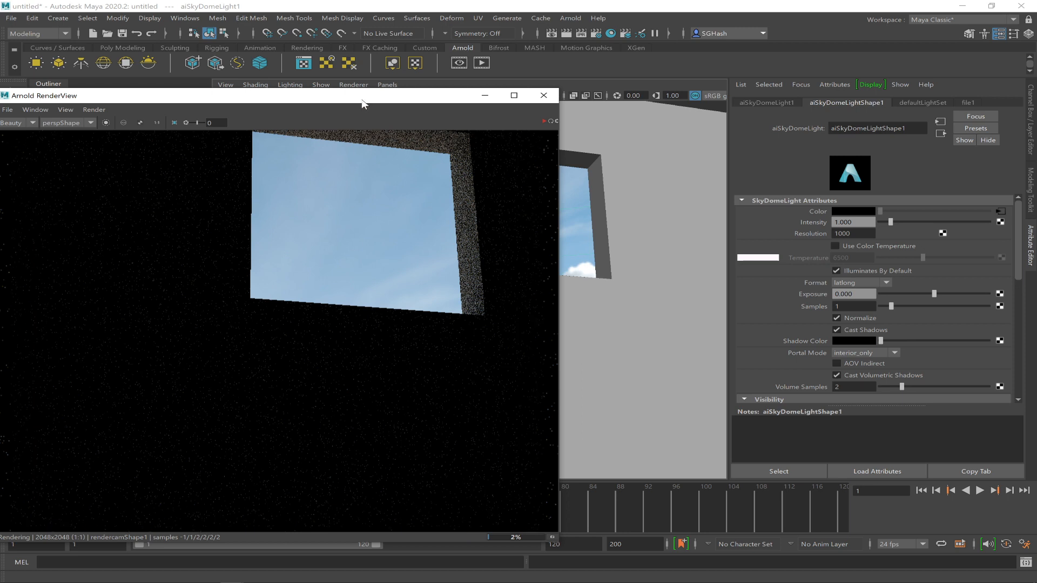
{"action": "left_click", "coordinate": [544, 95]}
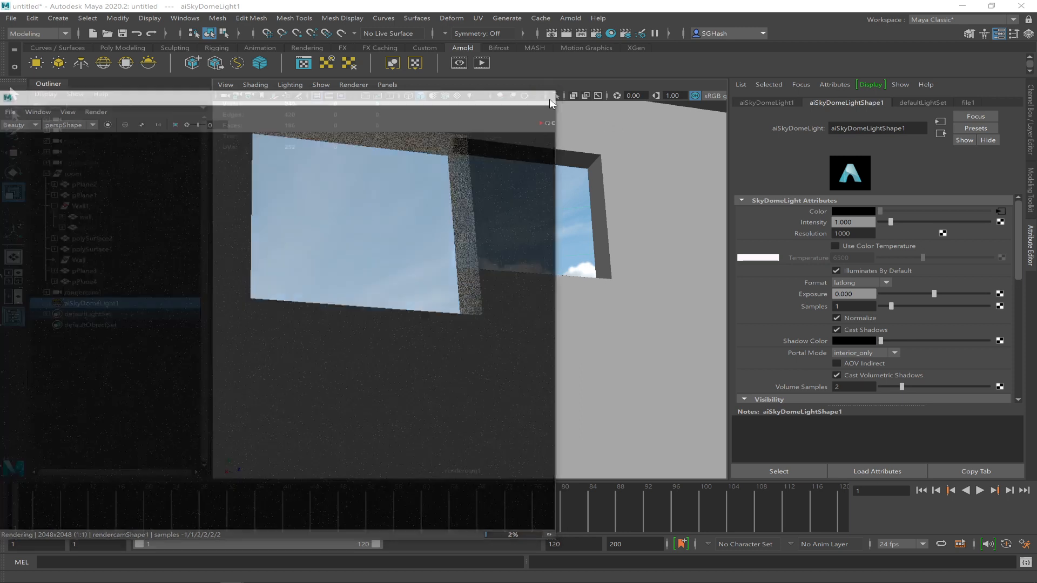
Set the image size preset to 640x480 in the render settings
{"action": "left_click", "coordinate": [596, 34]}
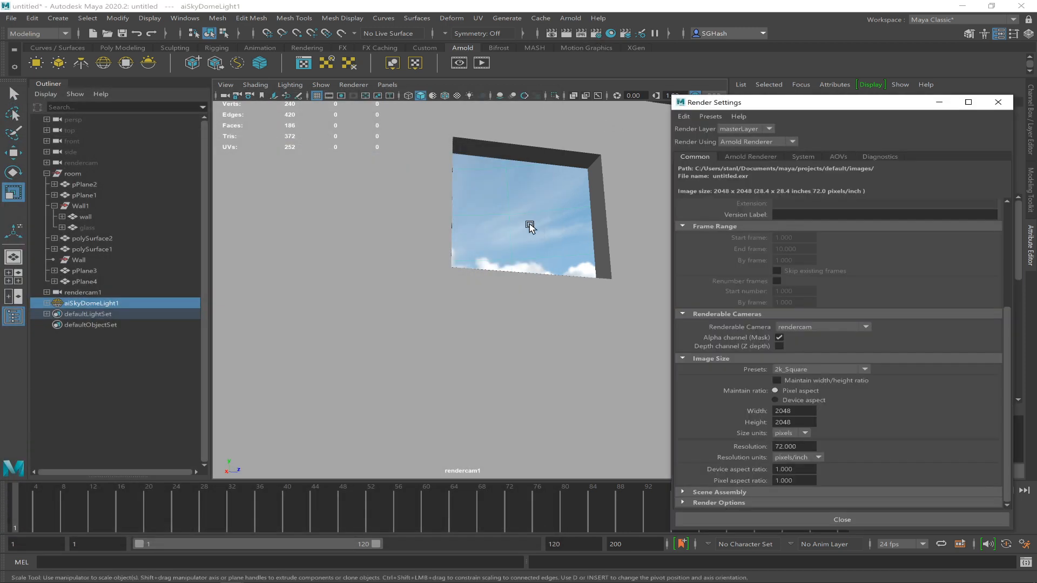
{"action": "left_click", "coordinate": [824, 367]}
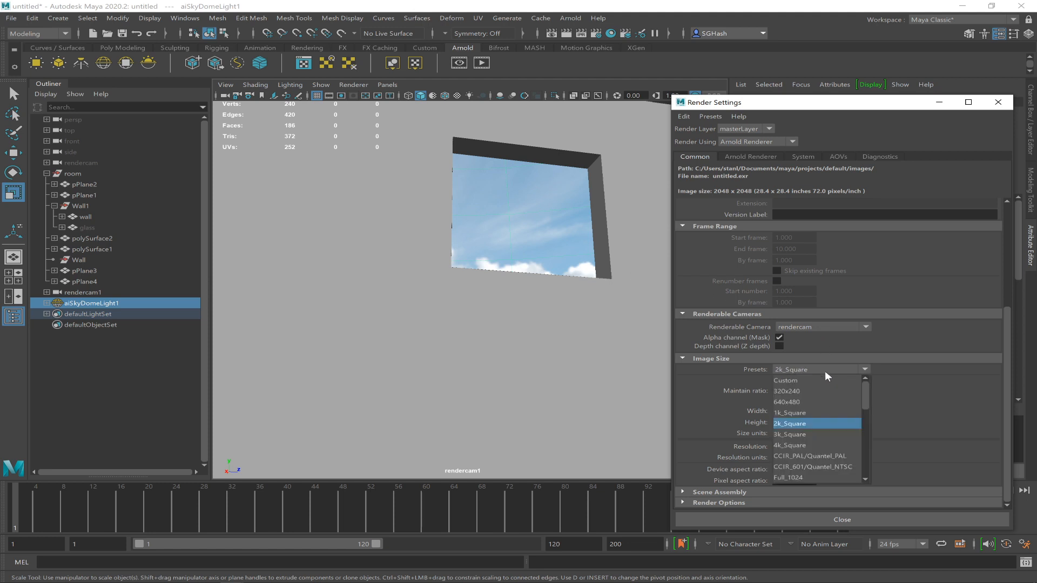
{"action": "left_click", "coordinate": [821, 401]}
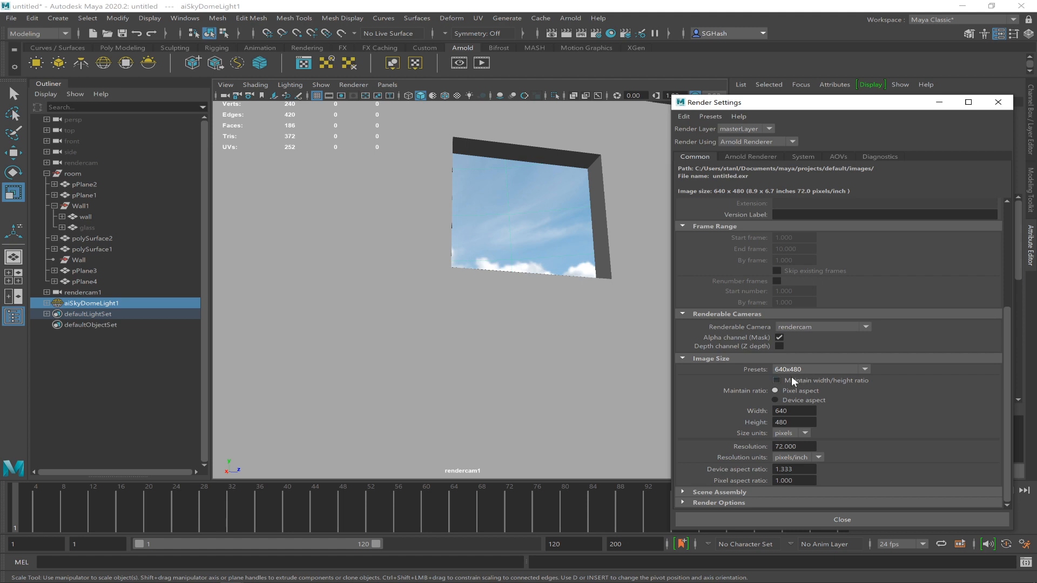
Close the render settings, render the camera view in Arnold RenderView, and stop the running render
{"action": "left_click", "coordinate": [882, 516]}
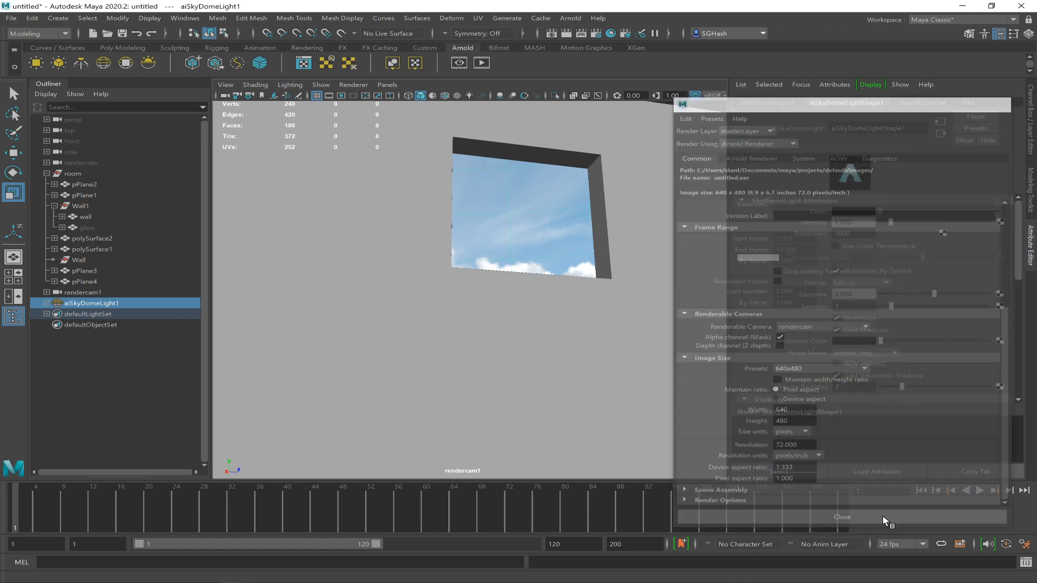
{"action": "left_click", "coordinate": [481, 63]}
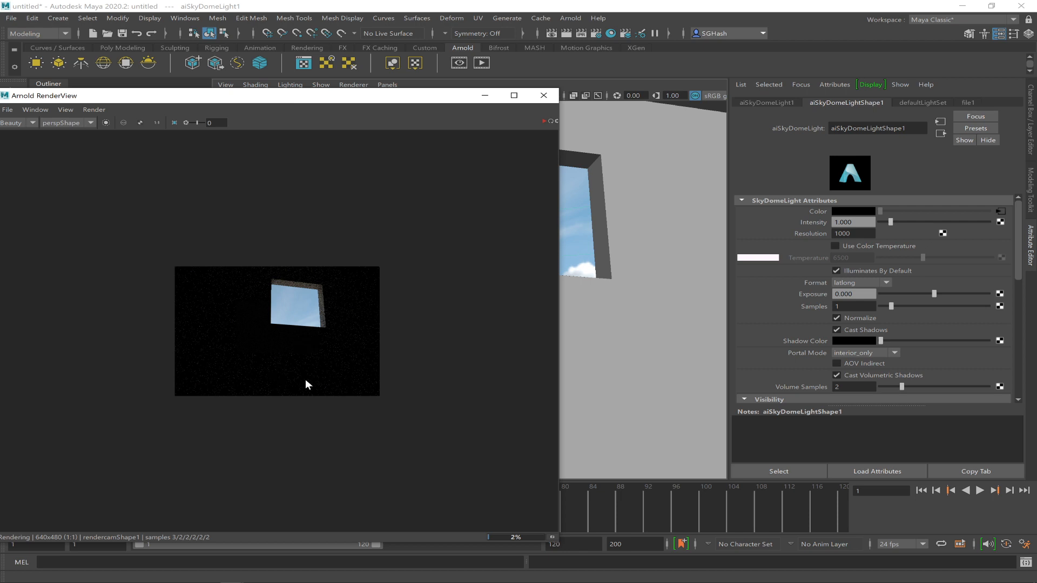
{"action": "left_click", "coordinate": [545, 120]}
{"action": "left_click_drag", "start_coordinate": [363, 102], "coordinate": [433, 103]}
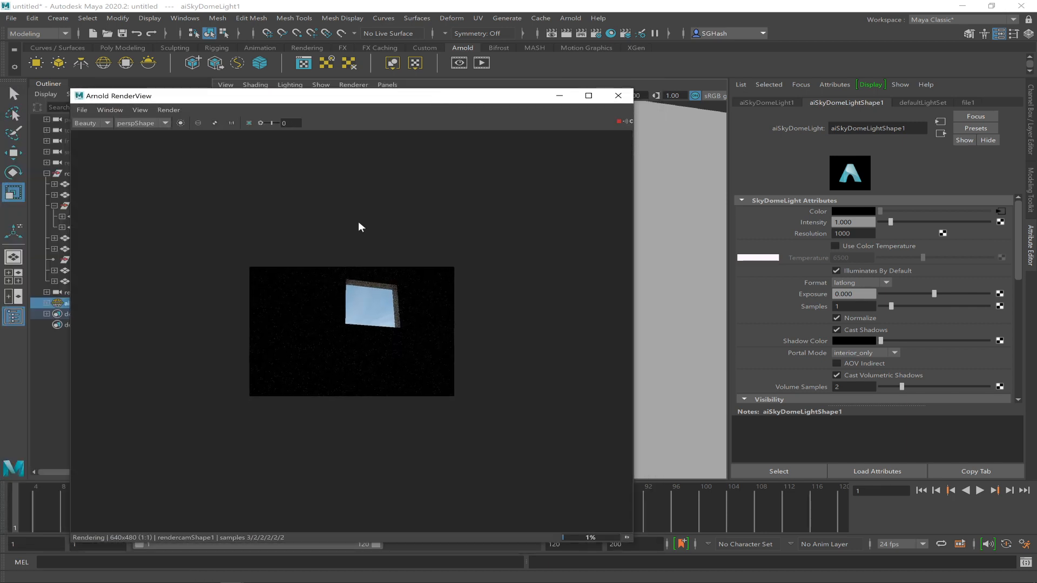
{"action": "left_click", "coordinate": [619, 121]}
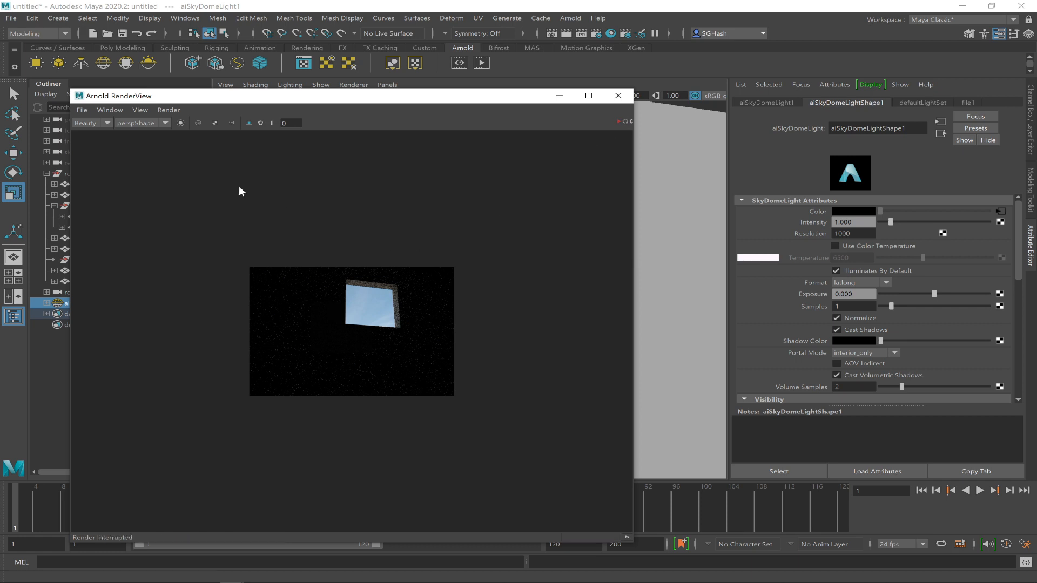
Enable a crop region covering the wall and most of the window in the render preview, and restart the render
{"action": "left_click", "coordinate": [248, 122]}
{"action": "left_click_drag", "start_coordinate": [266, 286], "coordinate": [384, 409]}
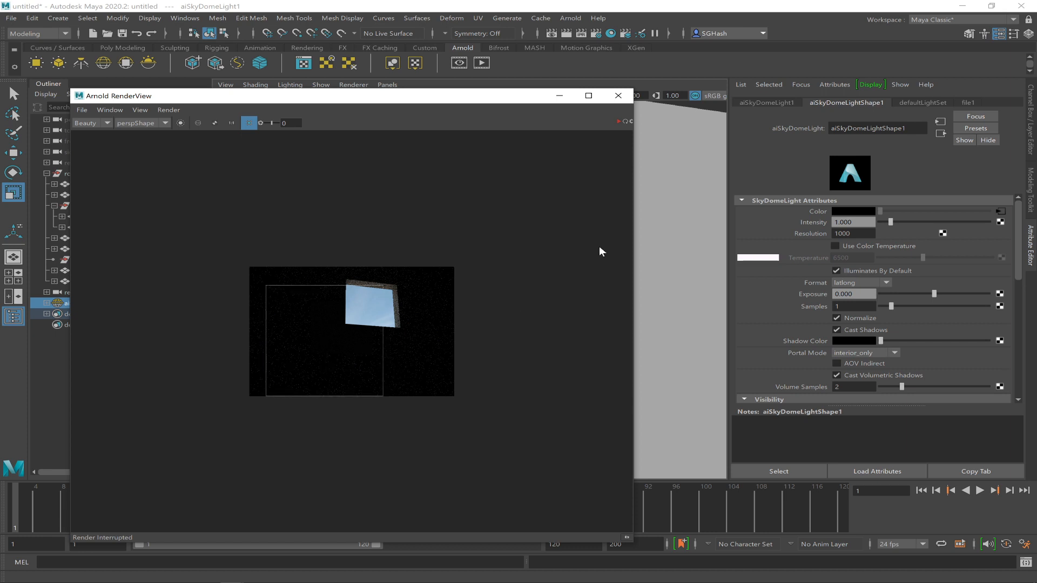
{"action": "left_click", "coordinate": [618, 121]}
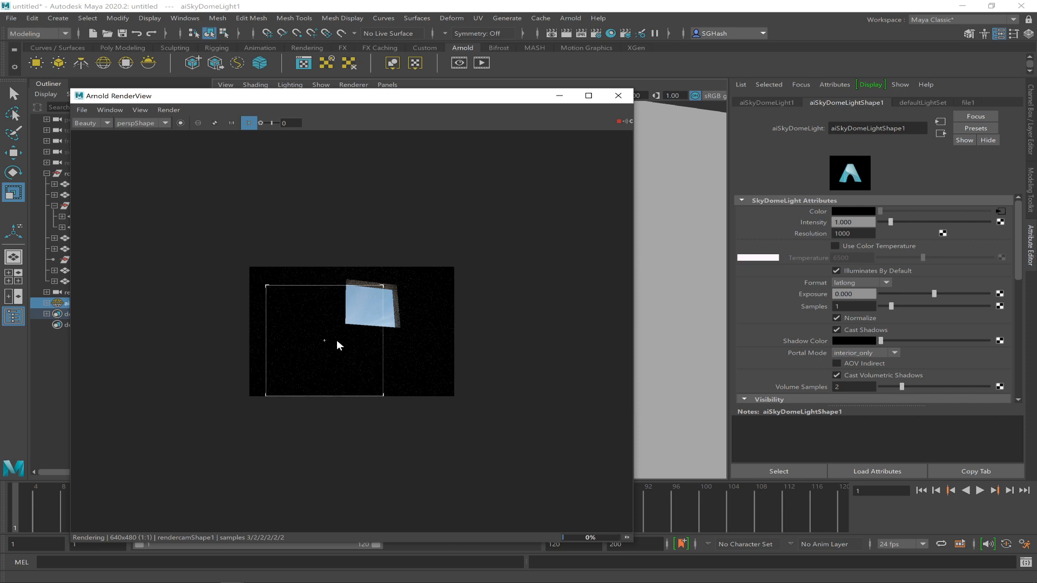
{"action": "left_click_drag", "start_coordinate": [516, 99], "coordinate": [451, 103]}
Set the skydome light's Intensity to 3 and its Exposure to 5
{"action": "left_click", "coordinate": [845, 222]}
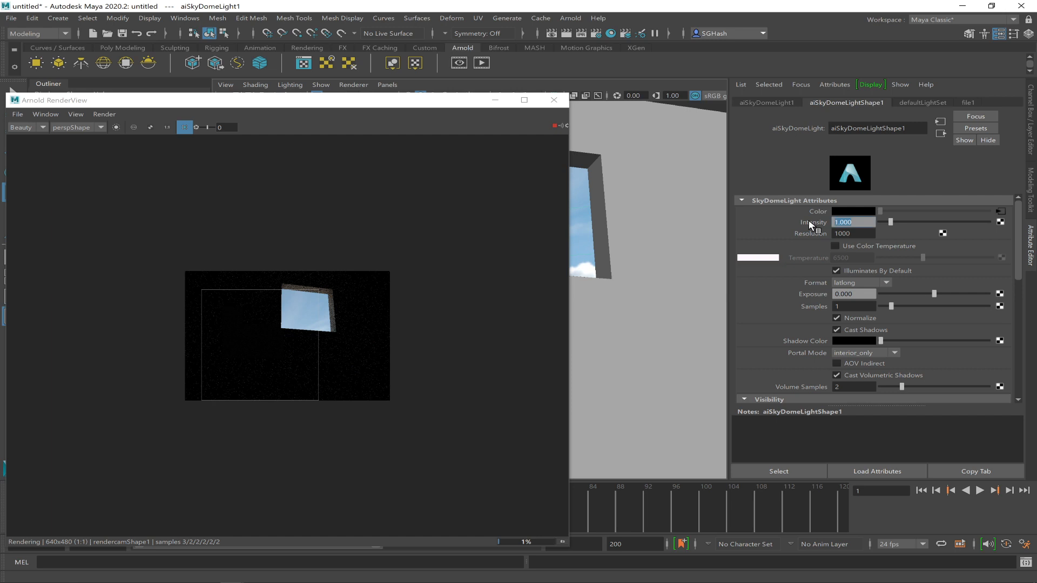
{"action": "type", "text": "3"}
{"action": "key", "text": "Return"}
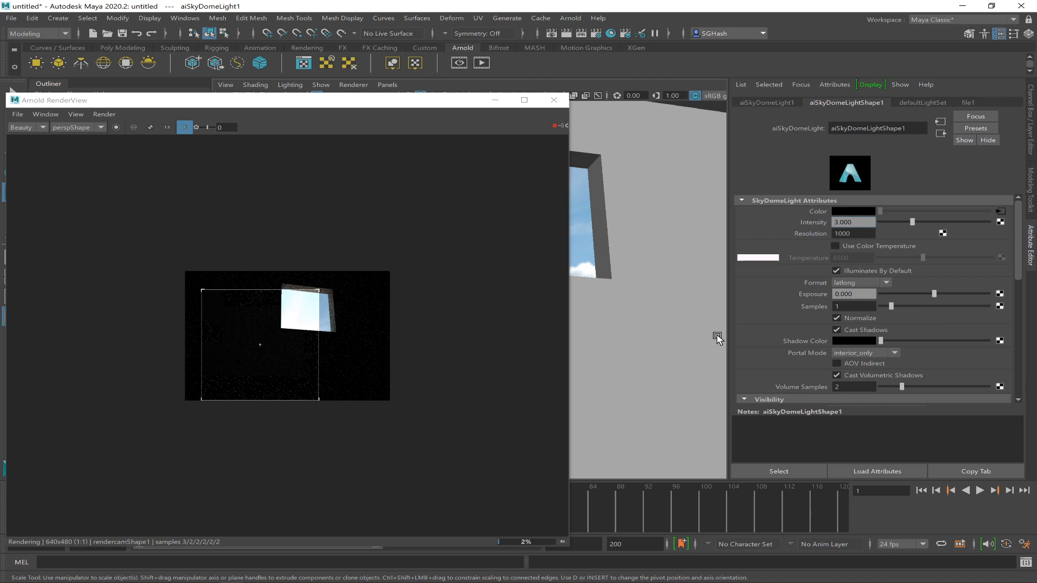
{"action": "double_click", "coordinate": [844, 295]}
{"action": "type", "text": "5"}
{"action": "key", "text": "Return"}
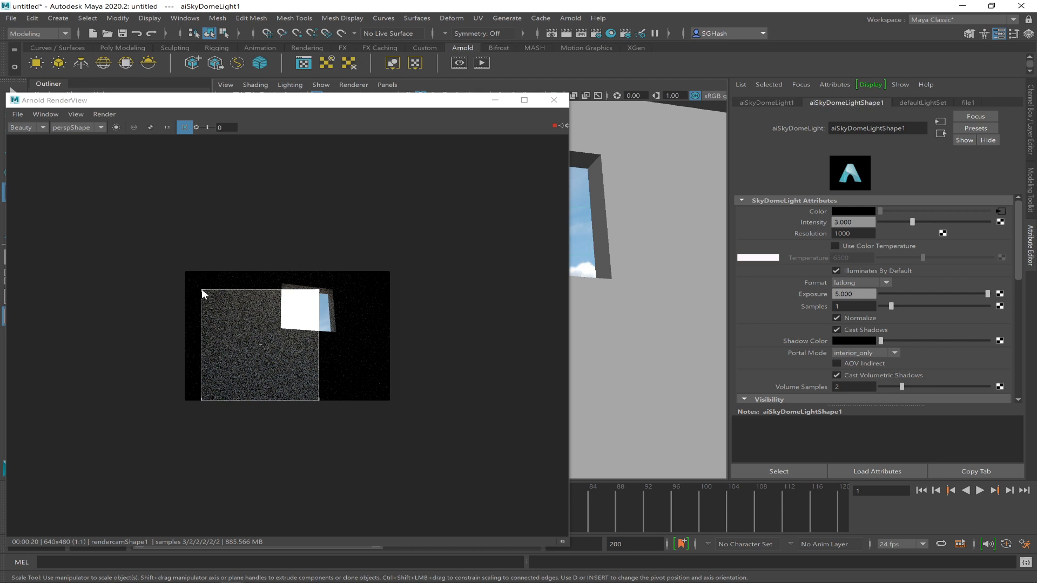
Shrink the crop region to the wall area below the window and set the skydome light's Samples to 2
{"action": "left_click_drag", "start_coordinate": [201, 291], "coordinate": [234, 346]}
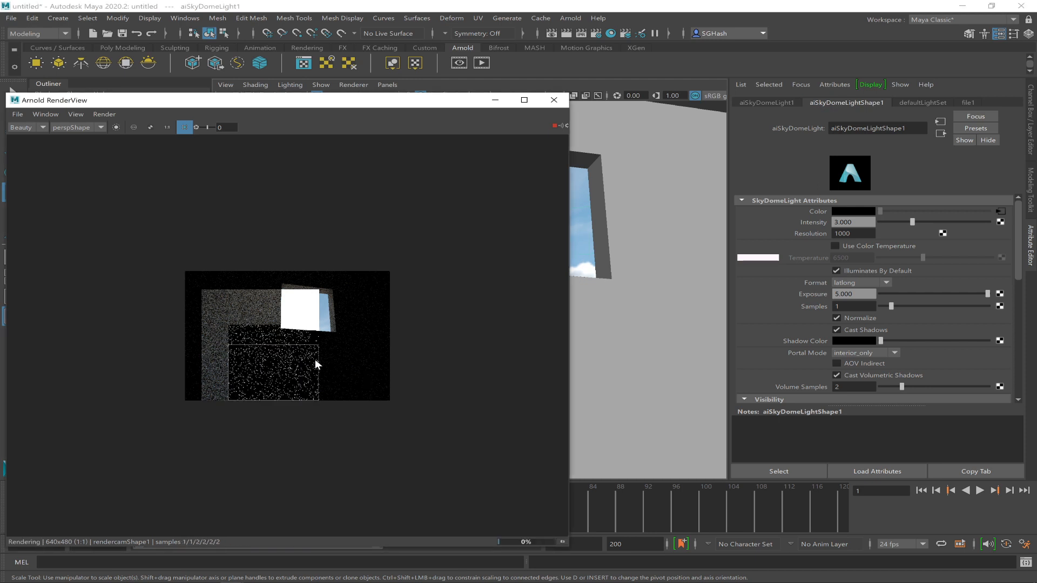
{"action": "left_click_drag", "start_coordinate": [847, 306], "coordinate": [799, 295]}
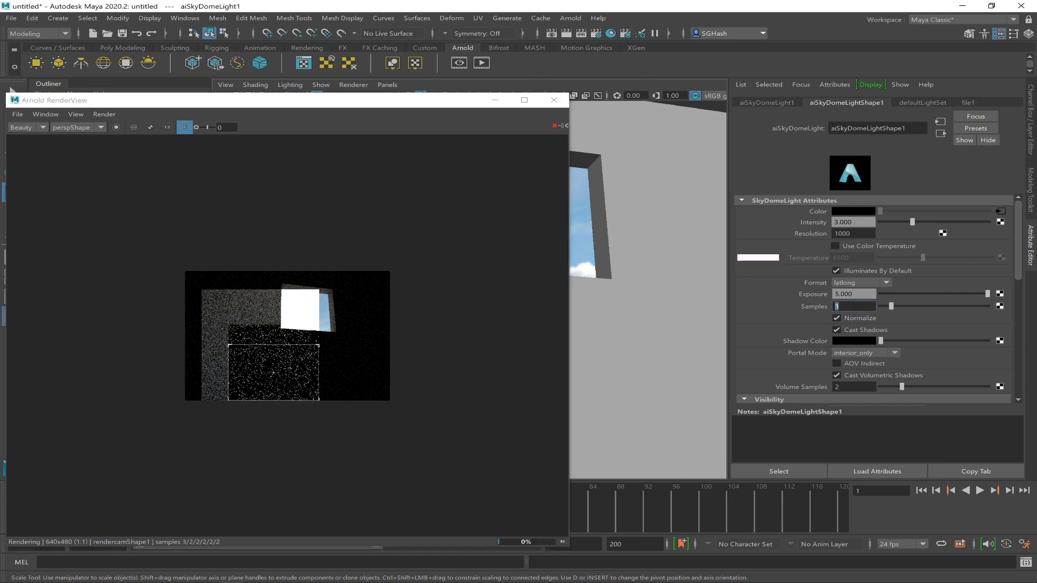
{"action": "type", "text": "2"}
{"action": "key", "text": "Return"}
Set the skydome light's Intensity to 1 and its Exposure to 4
{"action": "double_click", "coordinate": [843, 222]}
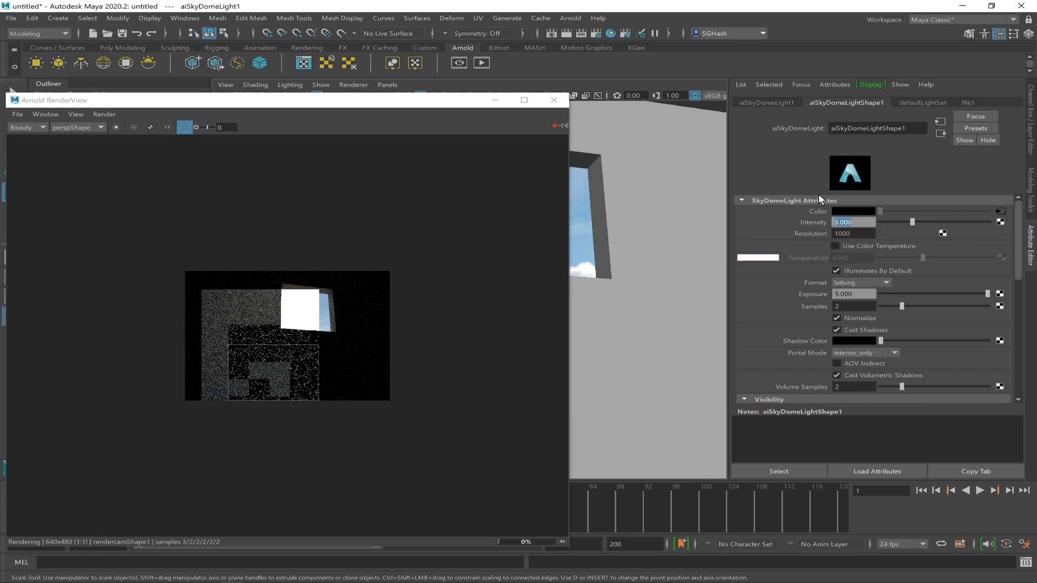
{"action": "type", "text": "1"}
{"action": "key", "text": "Return"}
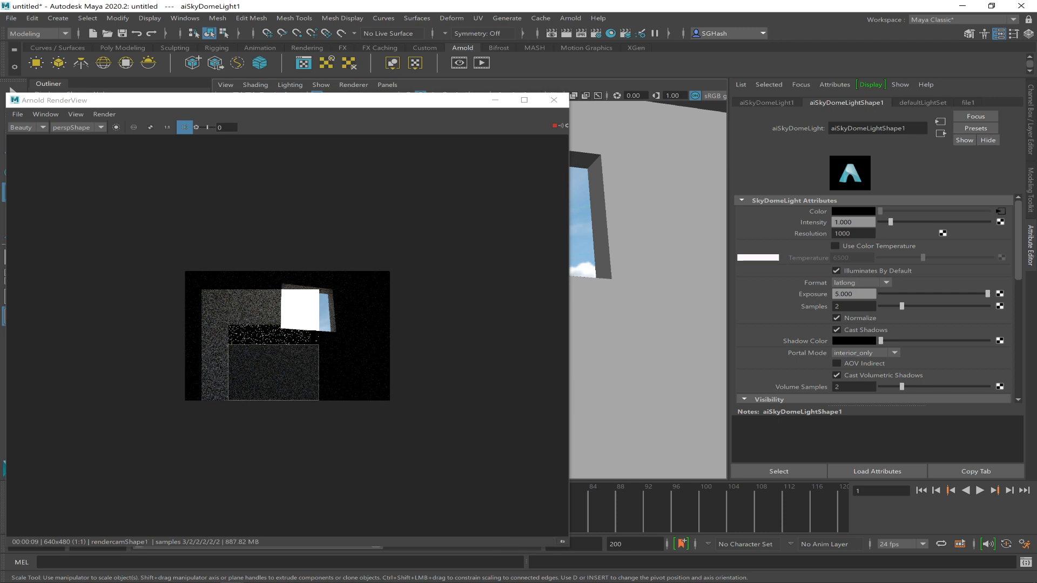
{"action": "double_click", "coordinate": [844, 294]}
{"action": "type", "text": "4"}
{"action": "key", "text": "Return"}
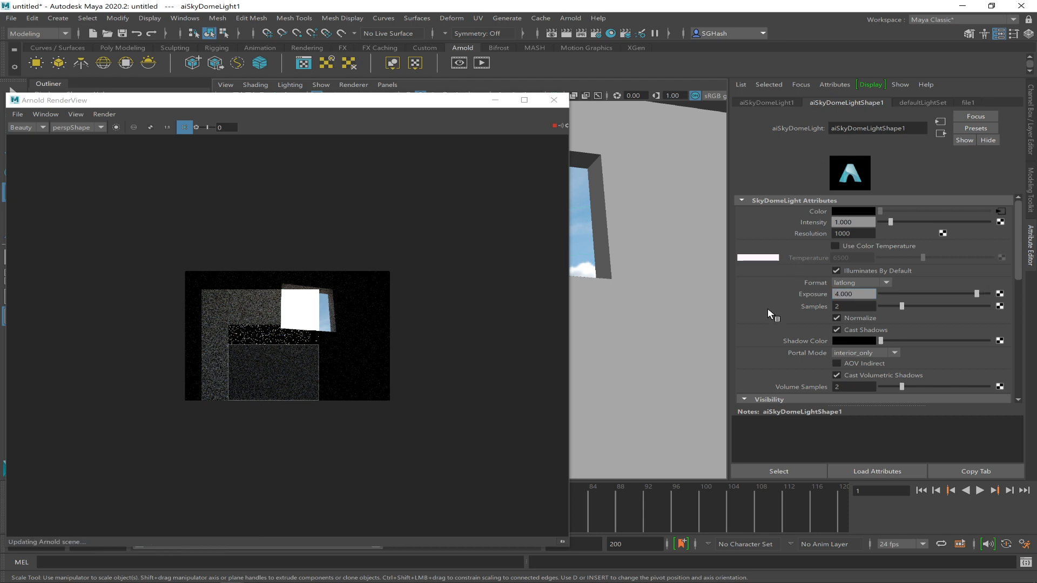
Set the skydome light's Exposure to 6
{"action": "double_click", "coordinate": [844, 295]}
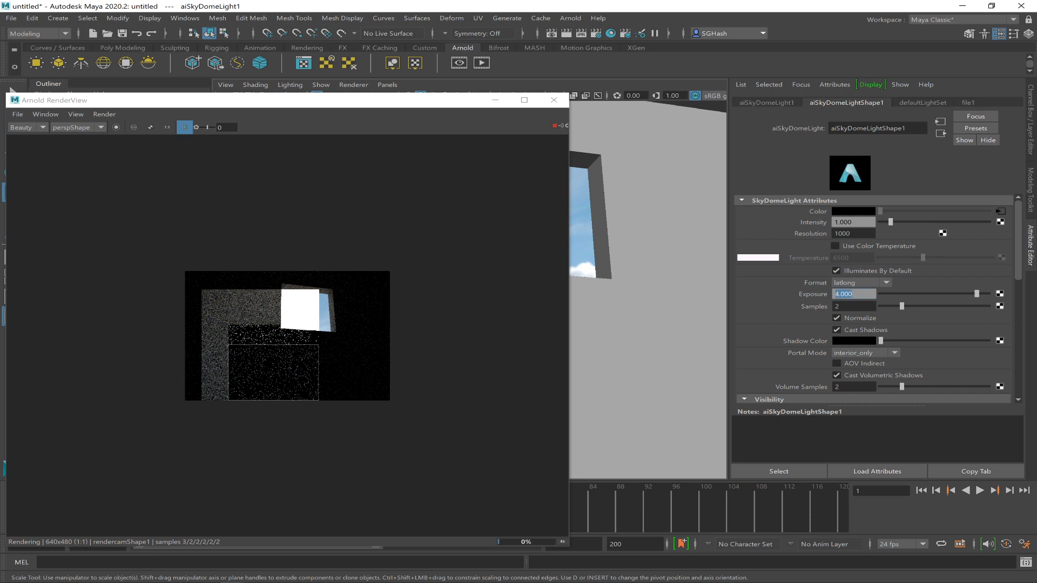
{"action": "type", "text": "6"}
{"action": "key", "text": "Return"}
Set the skydome light's Intensity to 16 and examine the re-rendered crop region
{"action": "left_click_drag", "start_coordinate": [861, 222], "coordinate": [833, 222]}
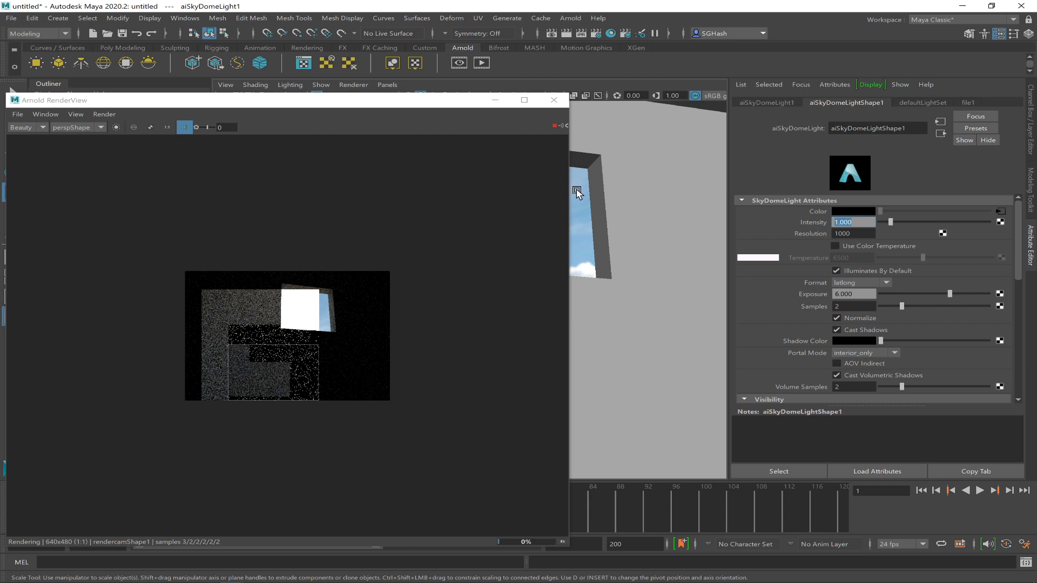
{"action": "left_click_drag", "start_coordinate": [366, 113], "coordinate": [297, 122]}
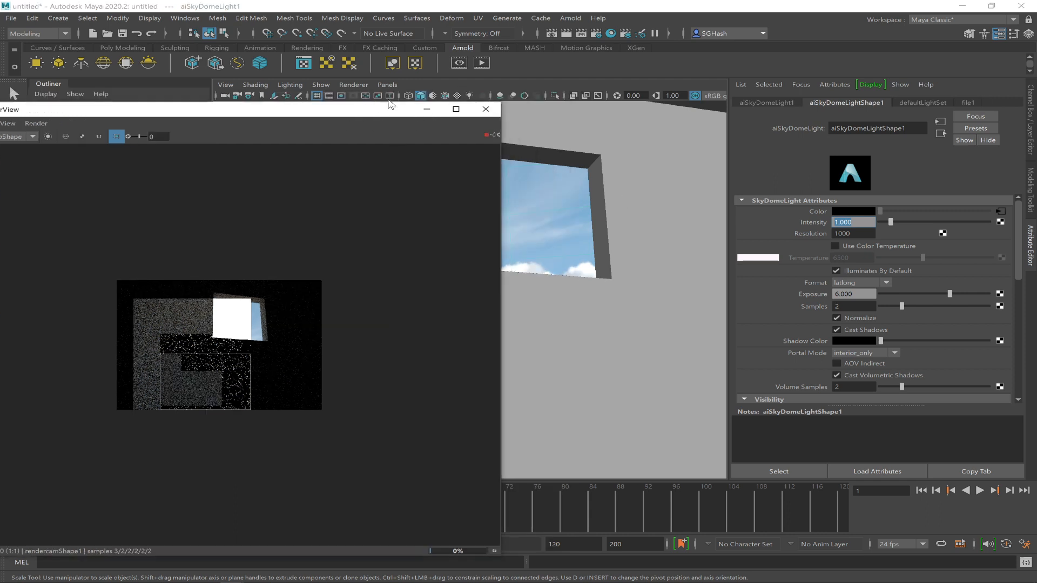
{"action": "left_click", "coordinate": [862, 222]}
{"action": "type", "text": "16"}
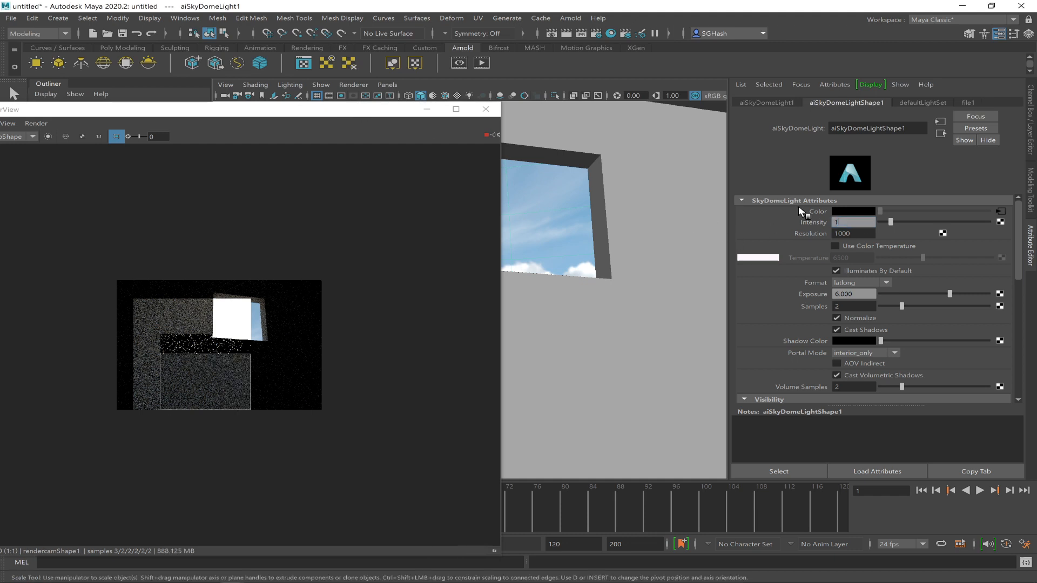
{"action": "key", "text": "Return"}
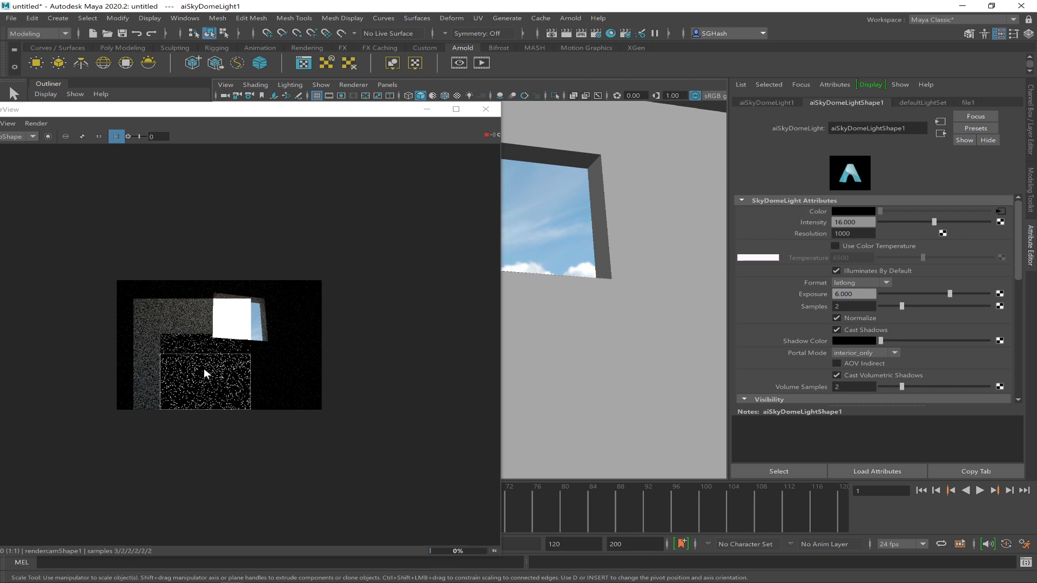
{"action": "left_click", "coordinate": [193, 296]}
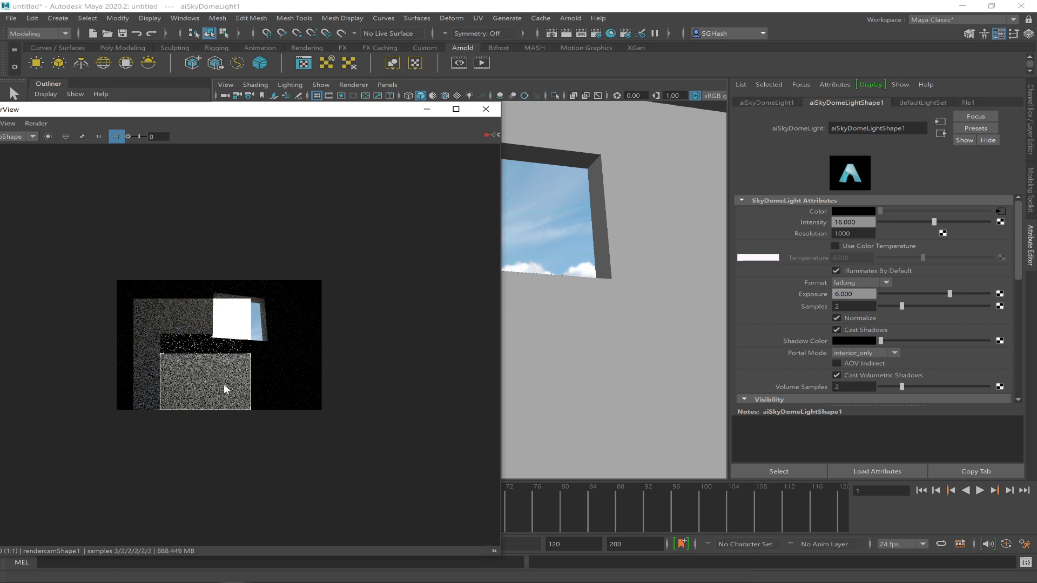
Set the skydome light's Intensity to 2, then stop the live render and minimize the render preview
{"action": "left_click_drag", "start_coordinate": [863, 223], "coordinate": [799, 224]}
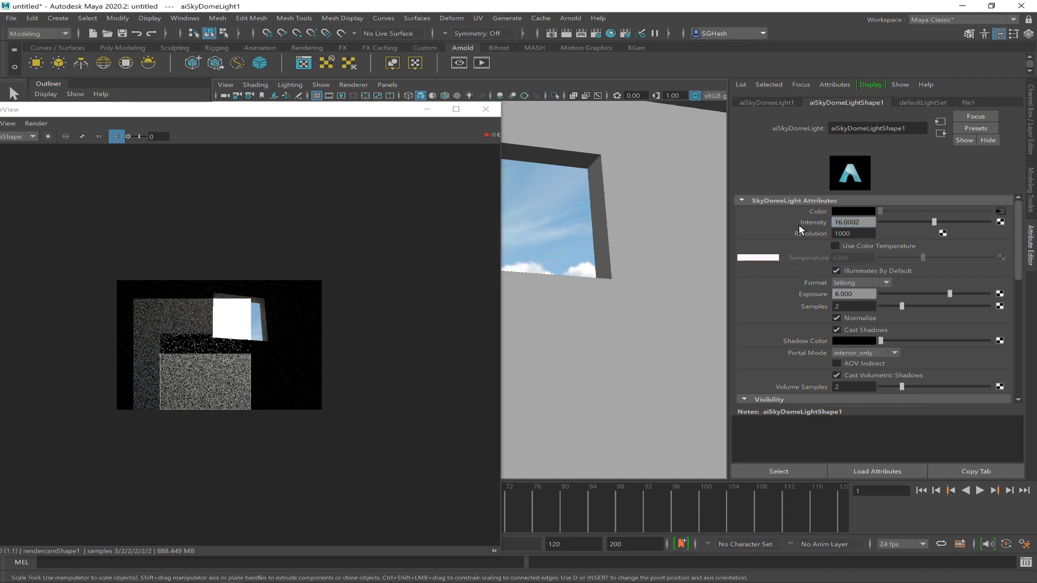
{"action": "key", "text": "ctrl+a"}
{"action": "type", "text": "3"}
{"action": "key", "text": "Return"}
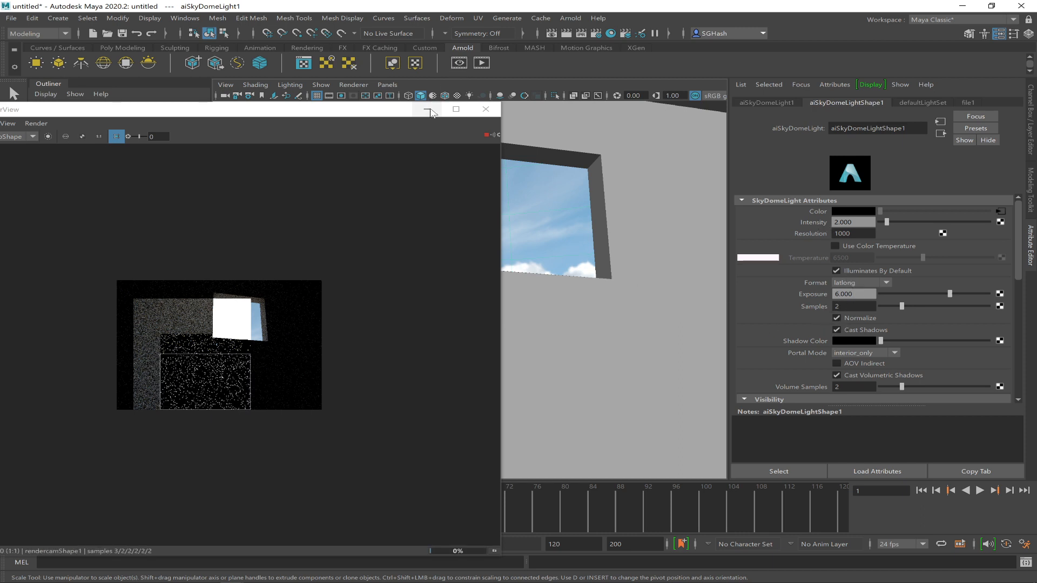
{"action": "left_click", "coordinate": [486, 135]}
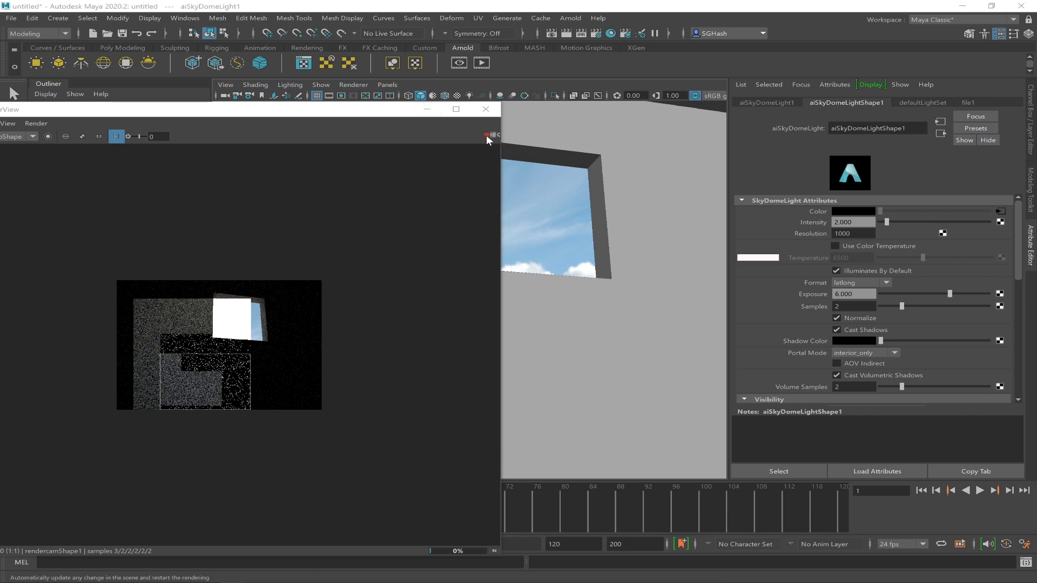
{"action": "left_click", "coordinate": [435, 111]}
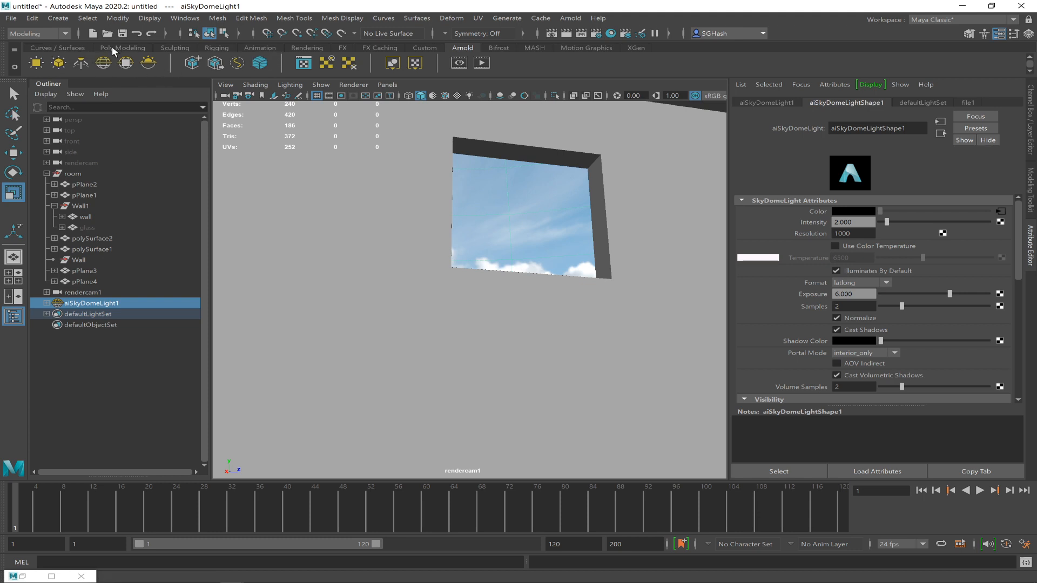
Create a directional light and switch the viewport to the persp camera
{"action": "left_click", "coordinate": [298, 48]}
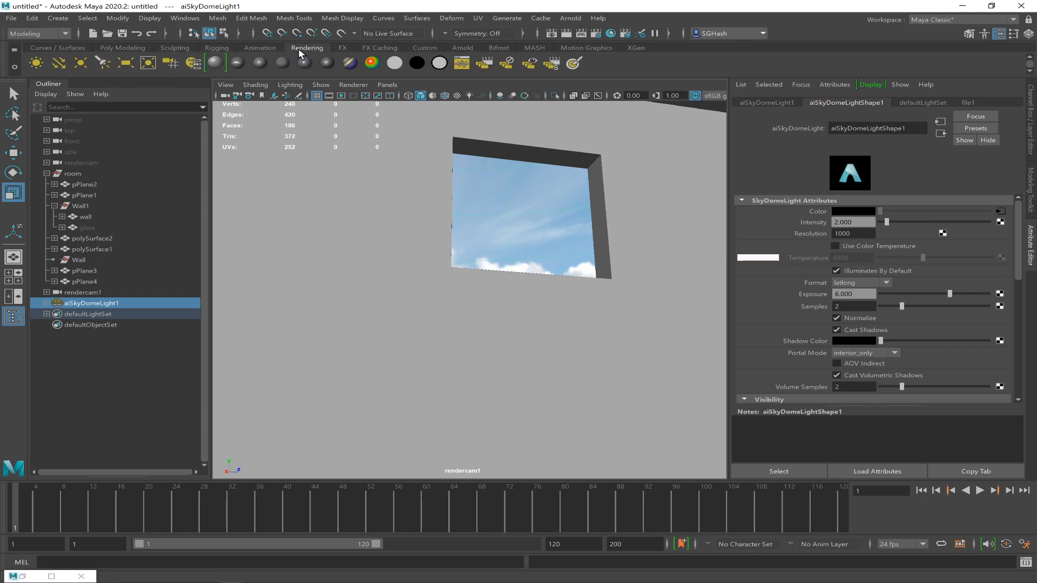
{"action": "left_click", "coordinate": [58, 63]}
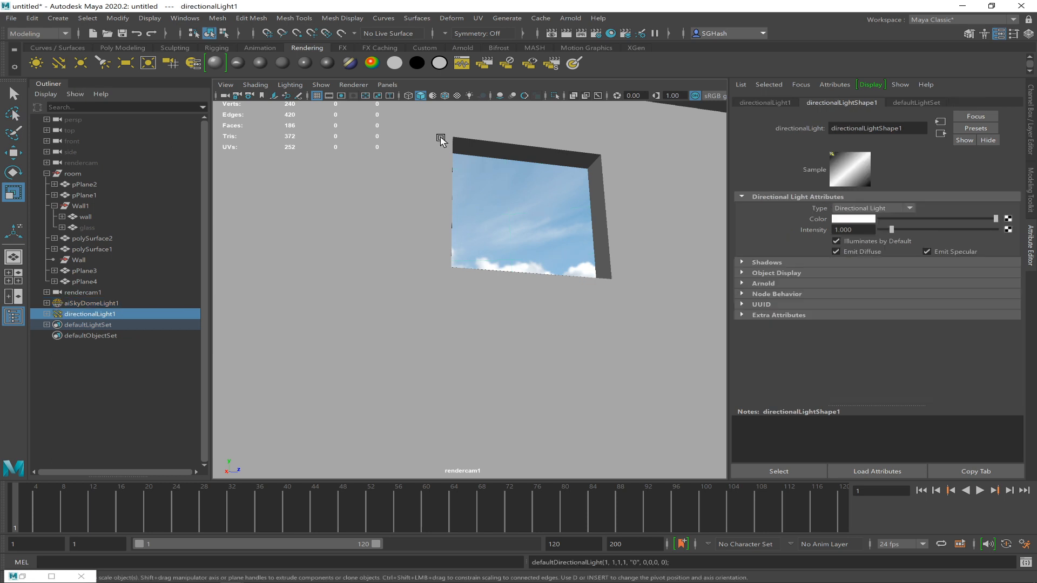
{"action": "left_click", "coordinate": [387, 85]}
{"action": "mouse_move", "coordinate": [459, 98]}
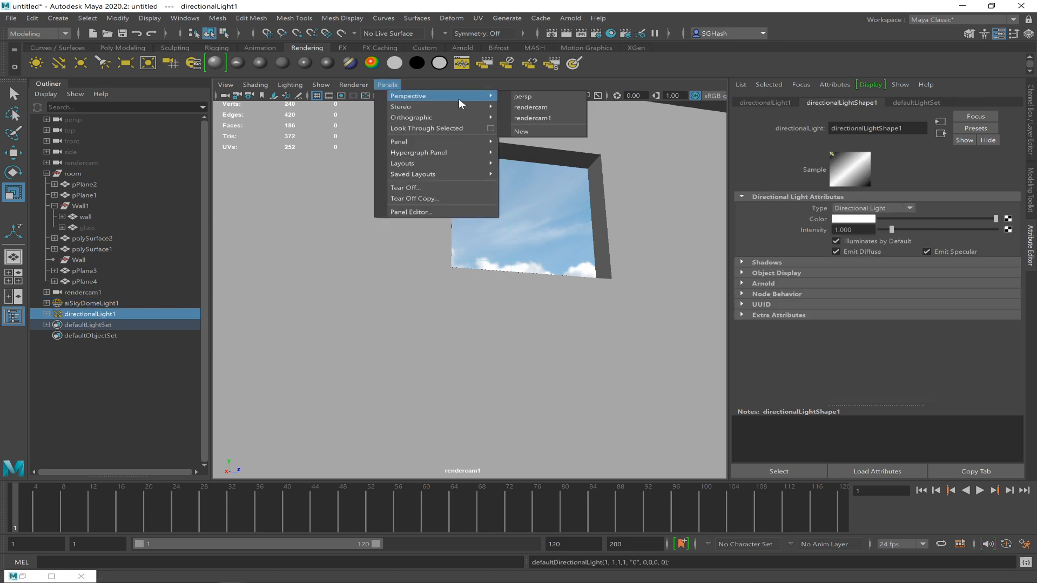
{"action": "left_click", "coordinate": [519, 97]}
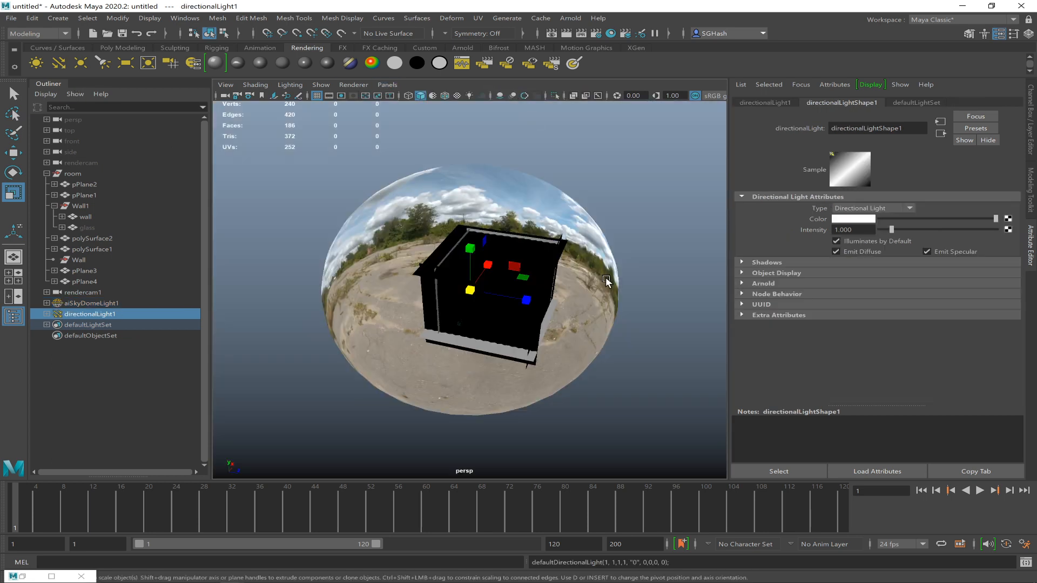
Move the directional light out of the room to one side above it, and hide aiSkyDomeLight1
{"action": "key", "text": "w"}
{"action": "left_click_drag", "start_coordinate": [479, 287], "coordinate": [666, 232]}
{"action": "key", "text": "r"}
{"action": "left_click_drag", "start_coordinate": [636, 272], "coordinate": [622, 240], "text": "alt"}
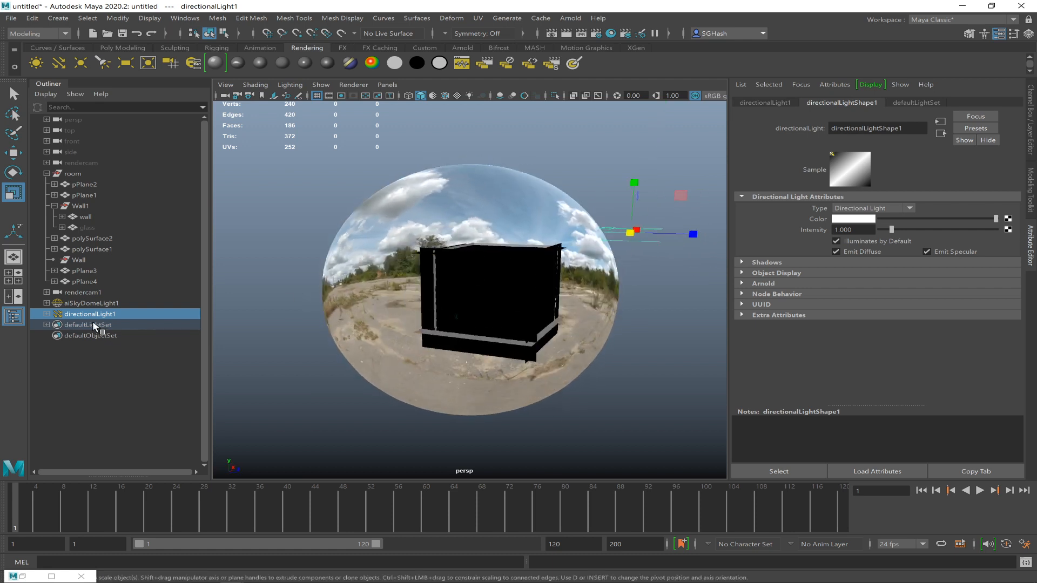
{"action": "left_click", "coordinate": [99, 306]}
{"action": "key", "text": "h"}
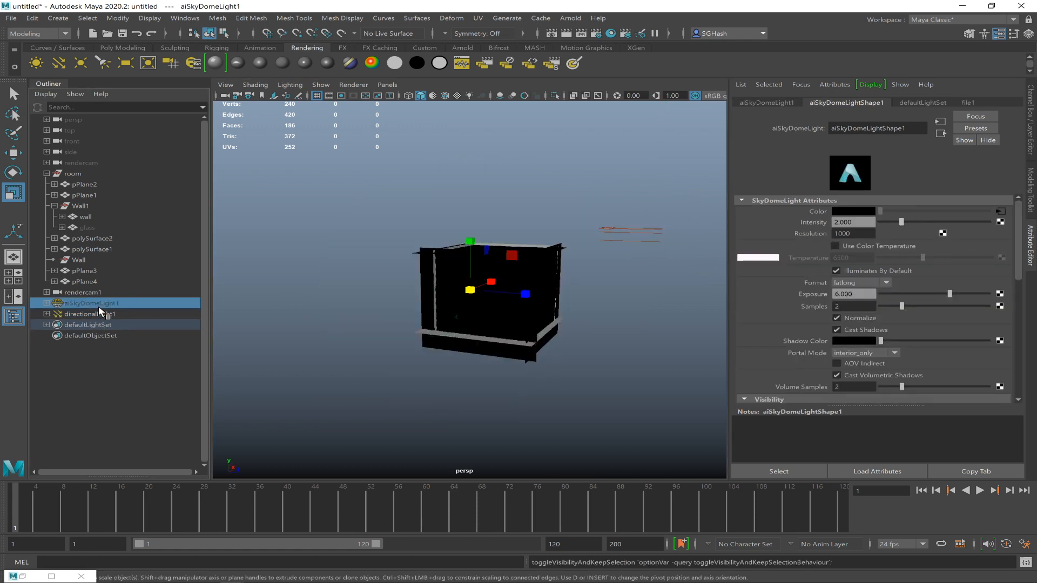
Show the directional light's target manipulator and place the light above the room outside, aiming it diagonally down through the window
{"action": "left_click_drag", "start_coordinate": [360, 270], "coordinate": [540, 264], "text": "alt"}
{"action": "left_click", "coordinate": [637, 263]}
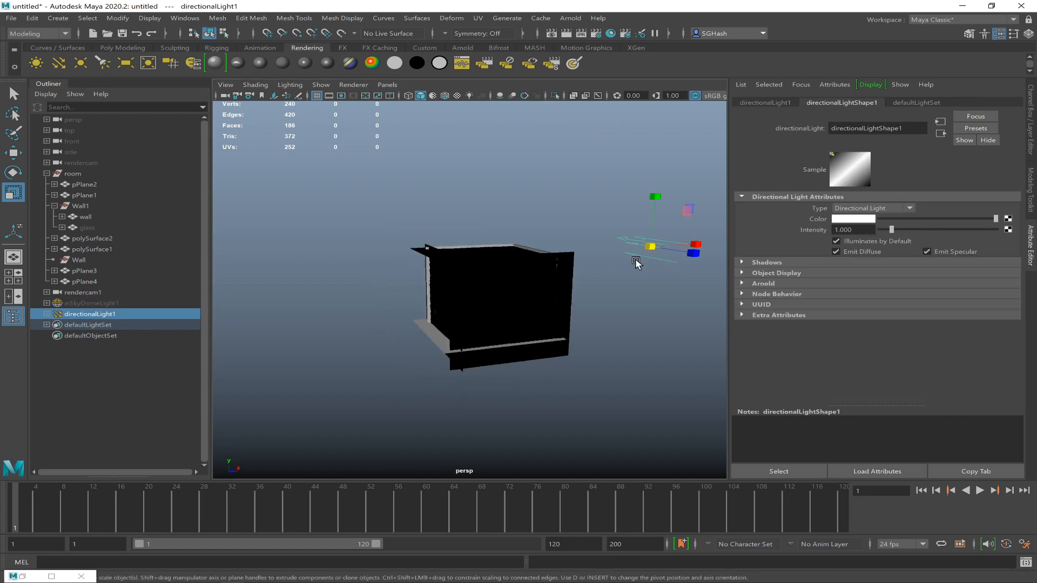
{"action": "key", "text": "t"}
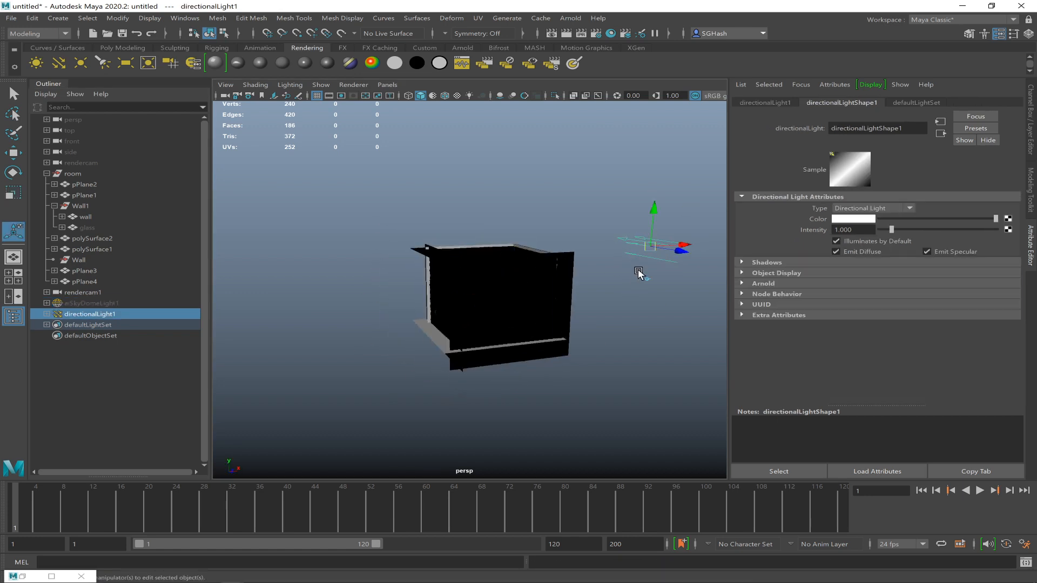
{"action": "left_click_drag", "start_coordinate": [618, 275], "coordinate": [533, 176], "text": "alt"}
{"action": "left_click_drag", "start_coordinate": [611, 216], "coordinate": [502, 215]}
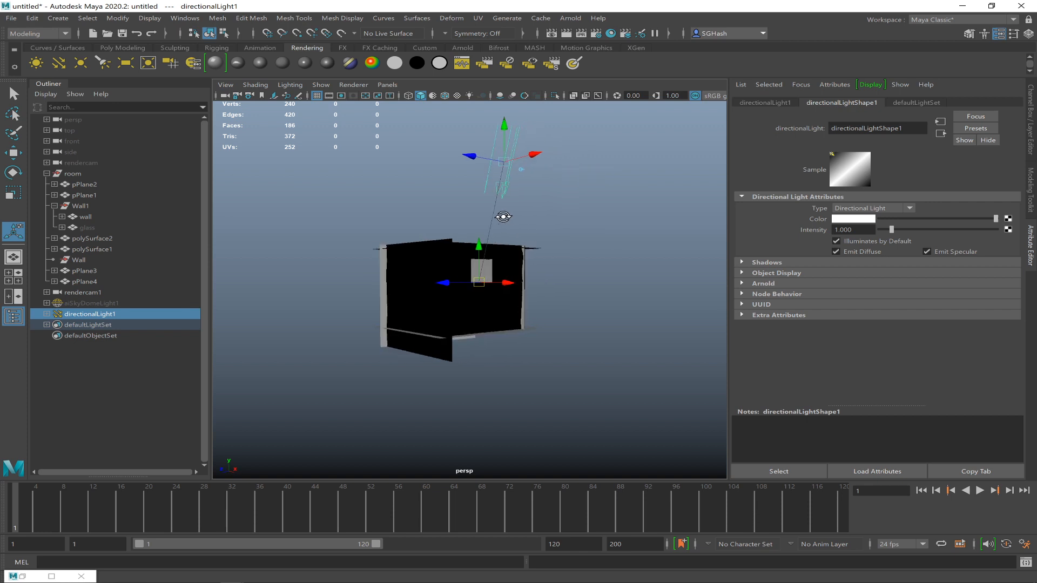
{"action": "left_click_drag", "start_coordinate": [510, 157], "coordinate": [553, 178]}
{"action": "left_click_drag", "start_coordinate": [530, 215], "coordinate": [549, 233], "text": "alt"}
{"action": "left_click_drag", "start_coordinate": [491, 290], "coordinate": [539, 308]}
Try to look through the directional light to check its aim, then return the viewport to the persp camera
{"action": "left_click", "coordinate": [387, 85]}
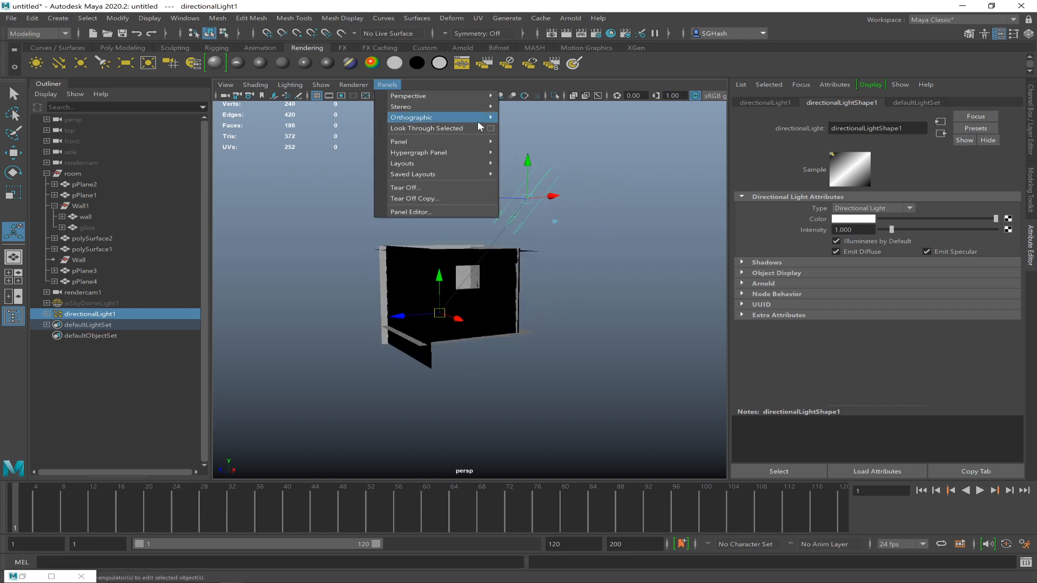
{"action": "left_click_drag", "start_coordinate": [530, 339], "coordinate": [425, 284], "text": "alt"}
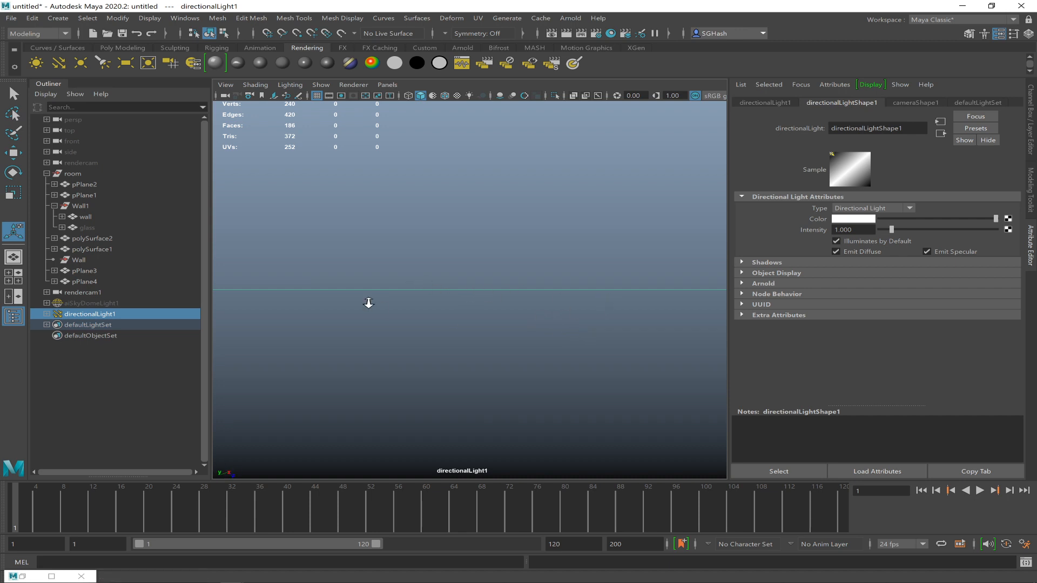
{"action": "left_click", "coordinate": [106, 176]}
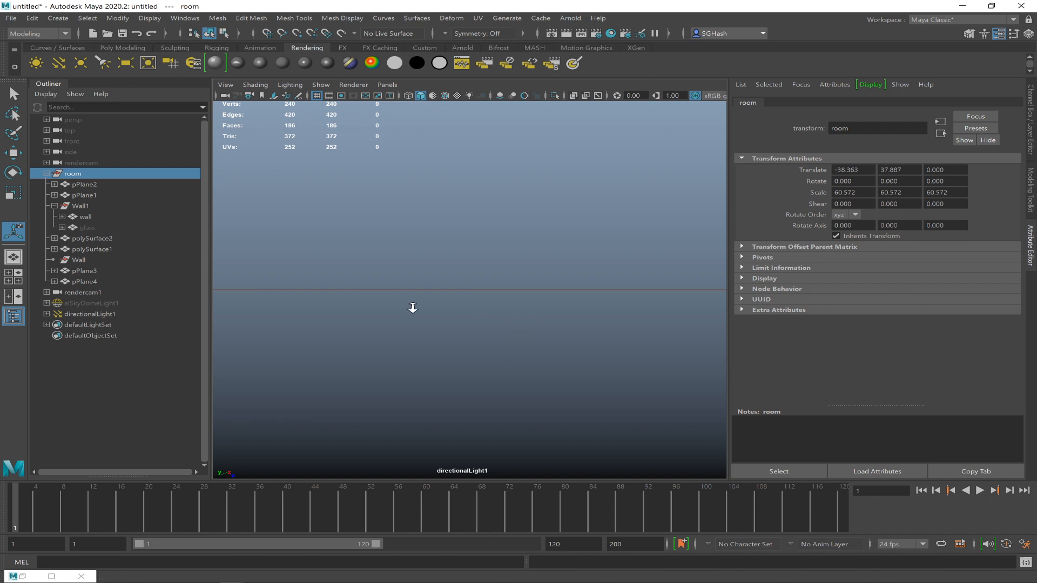
{"action": "left_click_drag", "start_coordinate": [456, 356], "coordinate": [412, 310], "text": "alt"}
{"action": "left_click_drag", "start_coordinate": [466, 346], "coordinate": [491, 317], "text": "alt"}
{"action": "left_click", "coordinate": [87, 184]}
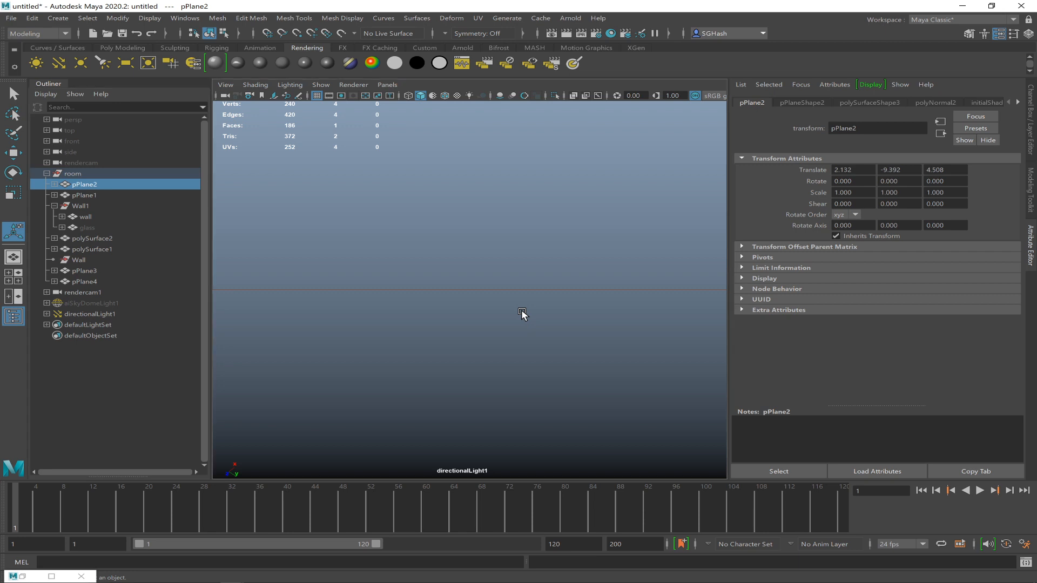
{"action": "left_click", "coordinate": [388, 85]}
{"action": "mouse_move", "coordinate": [475, 98]}
{"action": "left_click", "coordinate": [547, 96]}
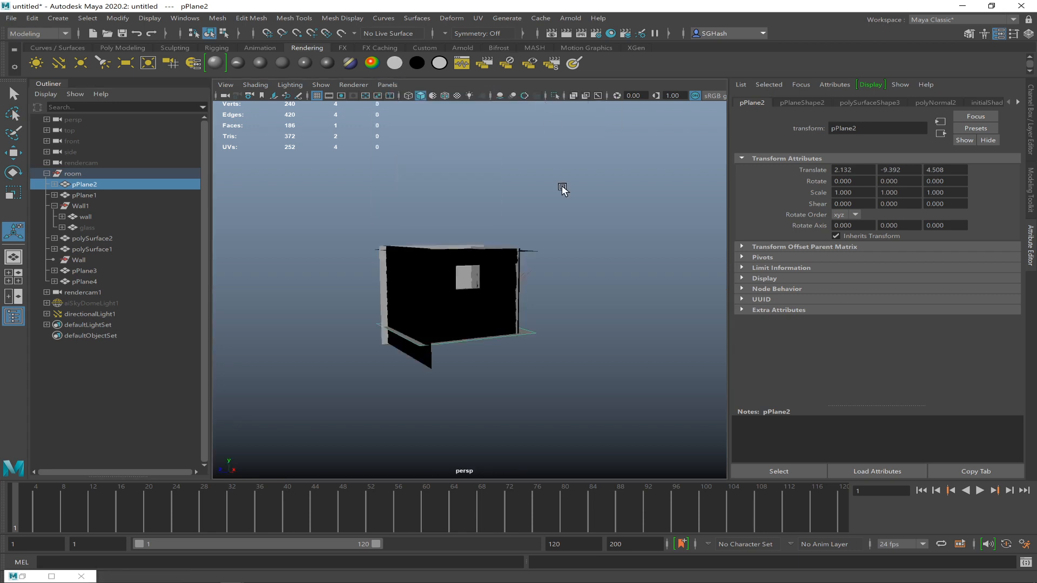
Select the directional light and reposition it outside the room, above and facing the wall with the window
{"action": "left_click_drag", "start_coordinate": [599, 317], "coordinate": [579, 290], "text": "alt"}
{"action": "left_click", "coordinate": [569, 296]}
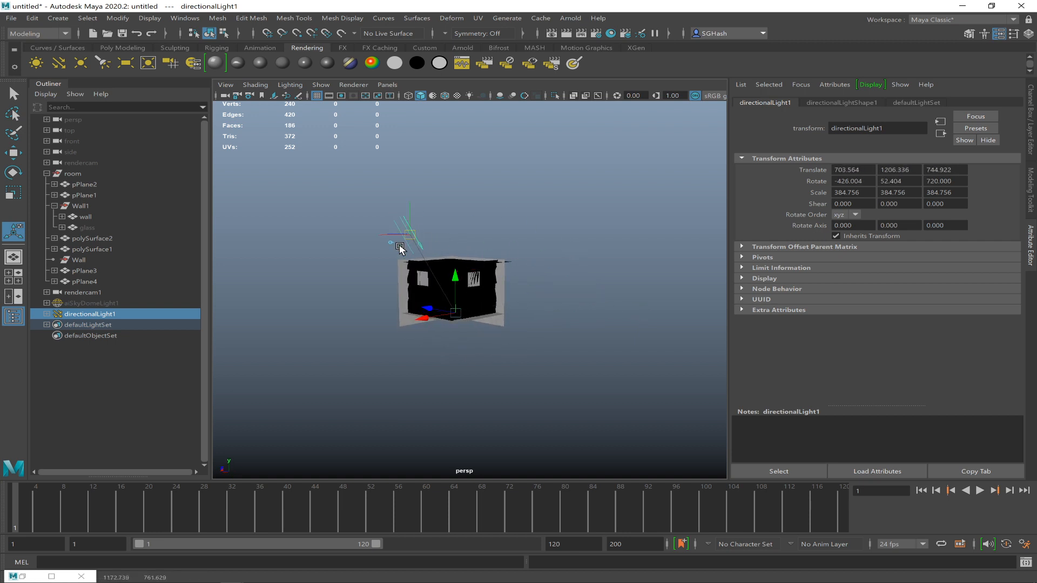
{"action": "left_click_drag", "start_coordinate": [345, 238], "coordinate": [421, 249], "text": "alt"}
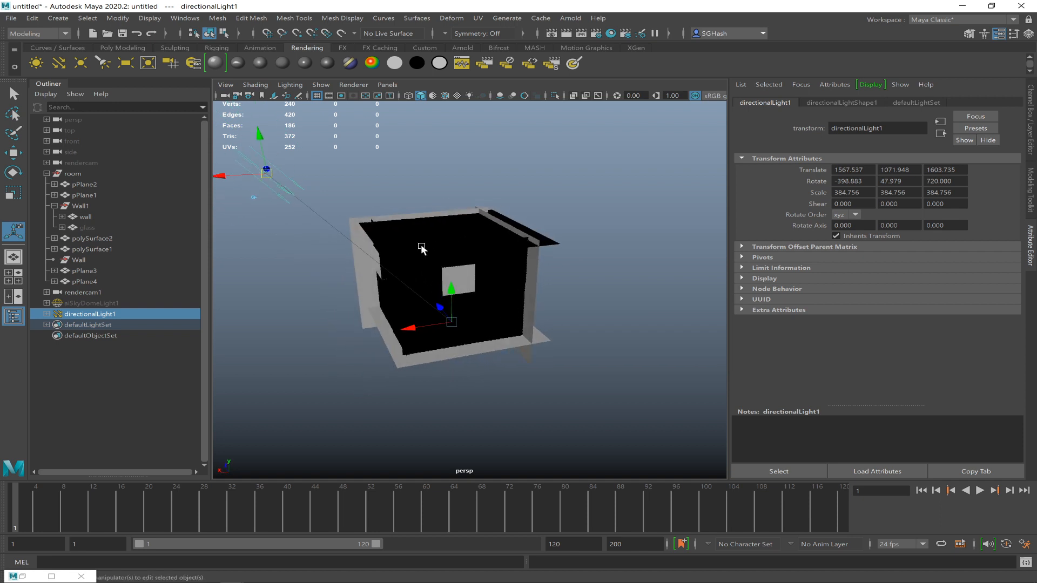
{"action": "left_click_drag", "start_coordinate": [431, 301], "coordinate": [537, 317], "text": "alt"}
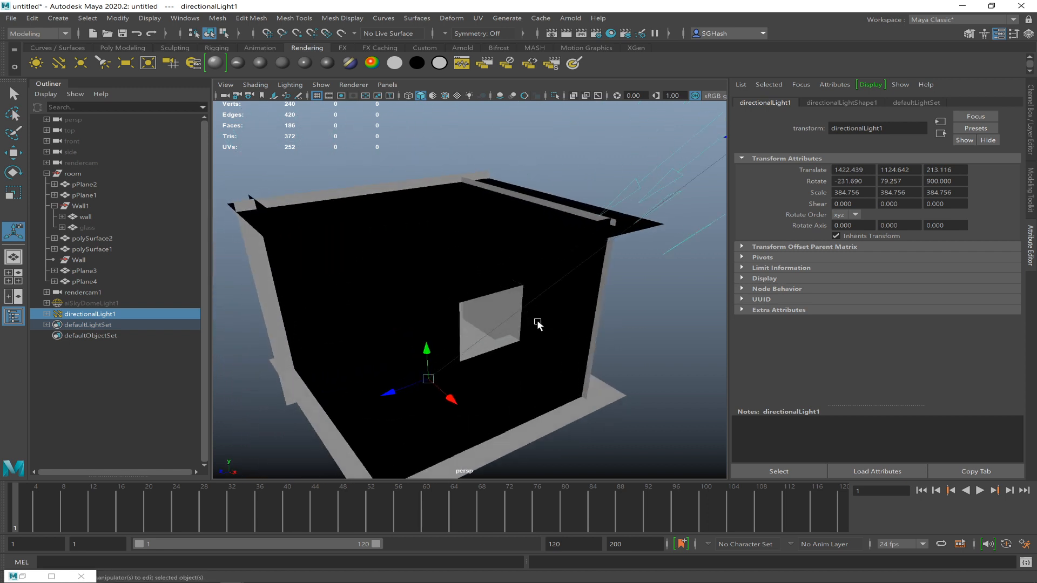
Shift the light and its target in opposite Z directions so the aim line crosses the window diagonally
{"action": "left_click_drag", "start_coordinate": [451, 399], "coordinate": [443, 392]}
{"action": "right_click_drag", "start_coordinate": [532, 374], "coordinate": [515, 373], "text": "alt"}
{"action": "left_click_drag", "start_coordinate": [566, 347], "coordinate": [527, 340], "text": "alt"}
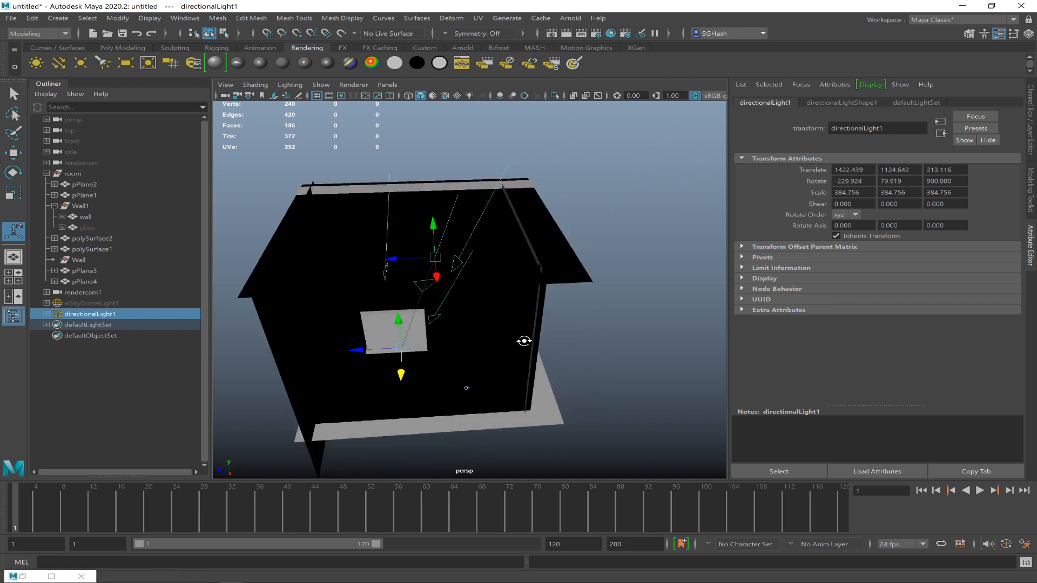
{"action": "left_click_drag", "start_coordinate": [394, 255], "coordinate": [536, 245]}
{"action": "left_click_drag", "start_coordinate": [358, 352], "coordinate": [328, 350]}
{"action": "mouse_move", "coordinate": [411, 333]}
{"action": "left_mouse_down", "text": "alt"}
{"action": "mouse_move", "coordinate": [451, 325]}
{"action": "mouse_move", "coordinate": [424, 327]}
{"action": "left_mouse_up", "text": "alt"}
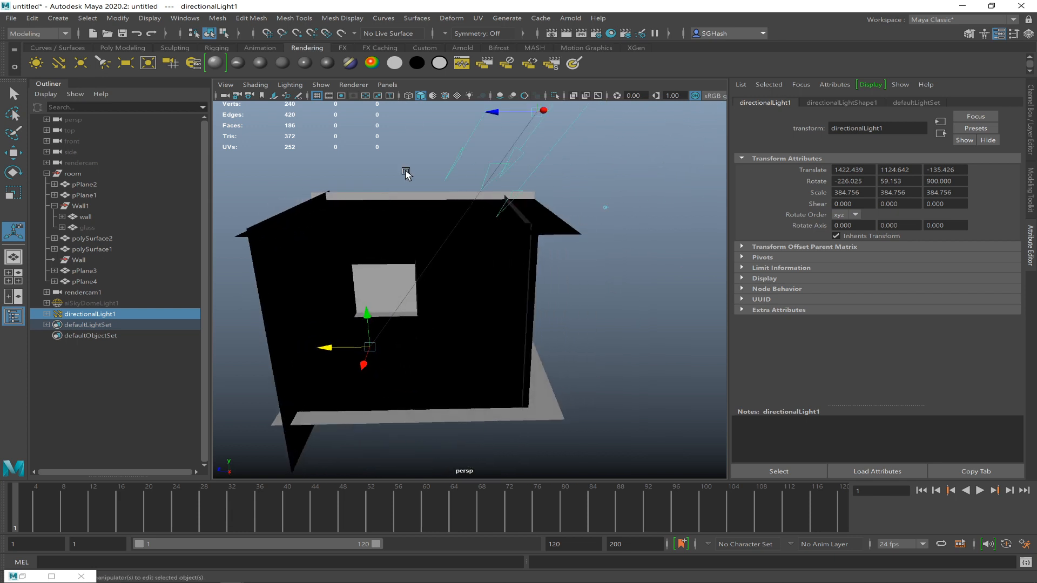
Switch the viewport to rendercam1, restore the Arnold RenderView and run the render again
{"action": "left_click", "coordinate": [387, 84]}
{"action": "mouse_move", "coordinate": [466, 97]}
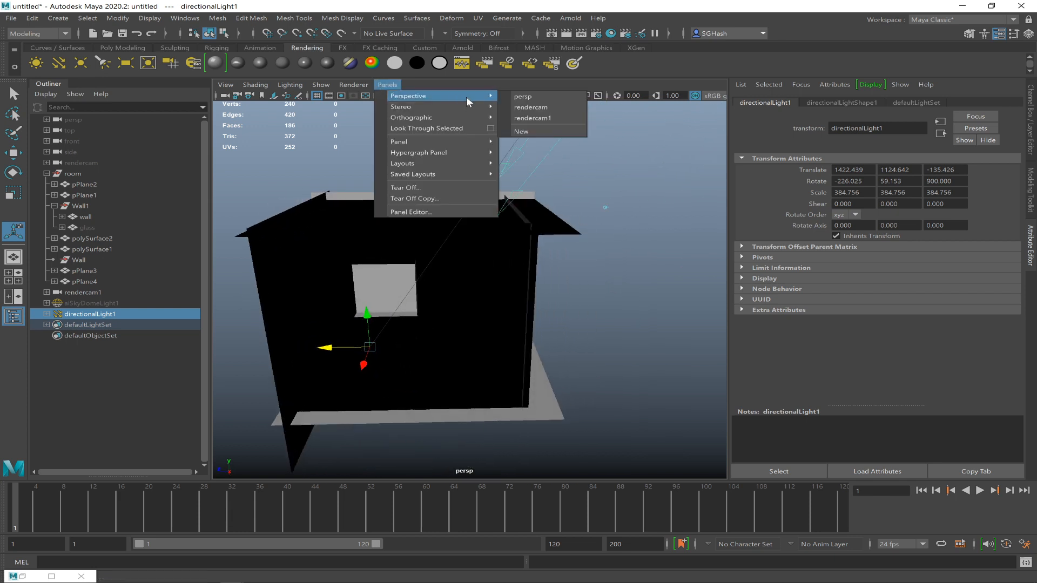
{"action": "left_click", "coordinate": [538, 118]}
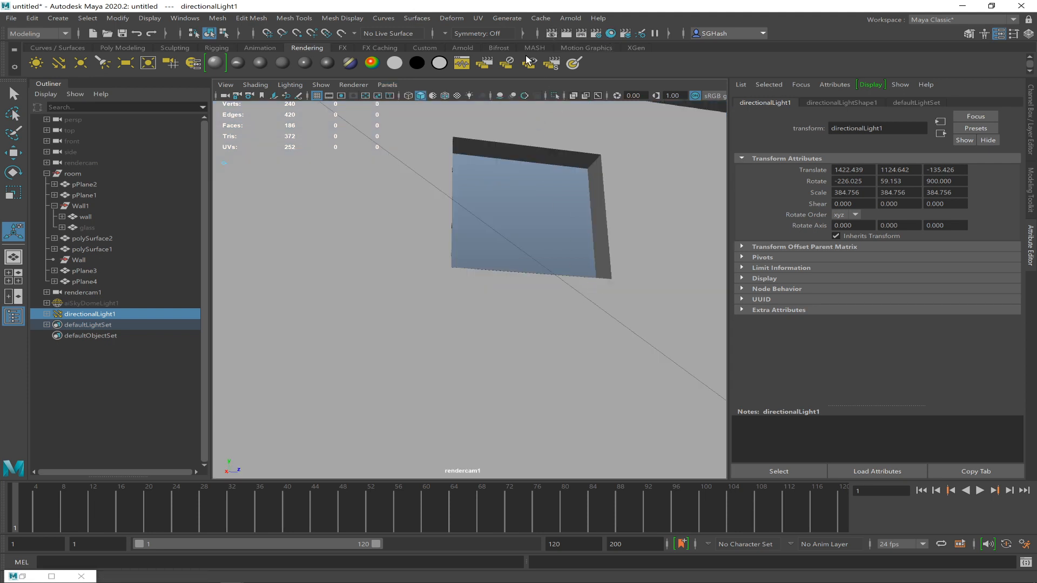
{"action": "left_click", "coordinate": [462, 48]}
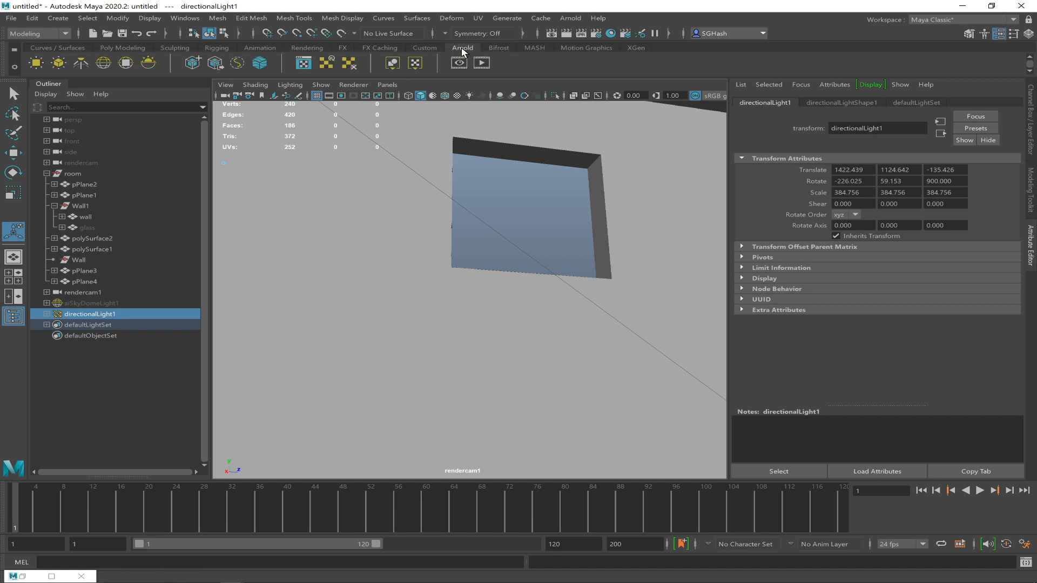
{"action": "left_click", "coordinate": [22, 577]}
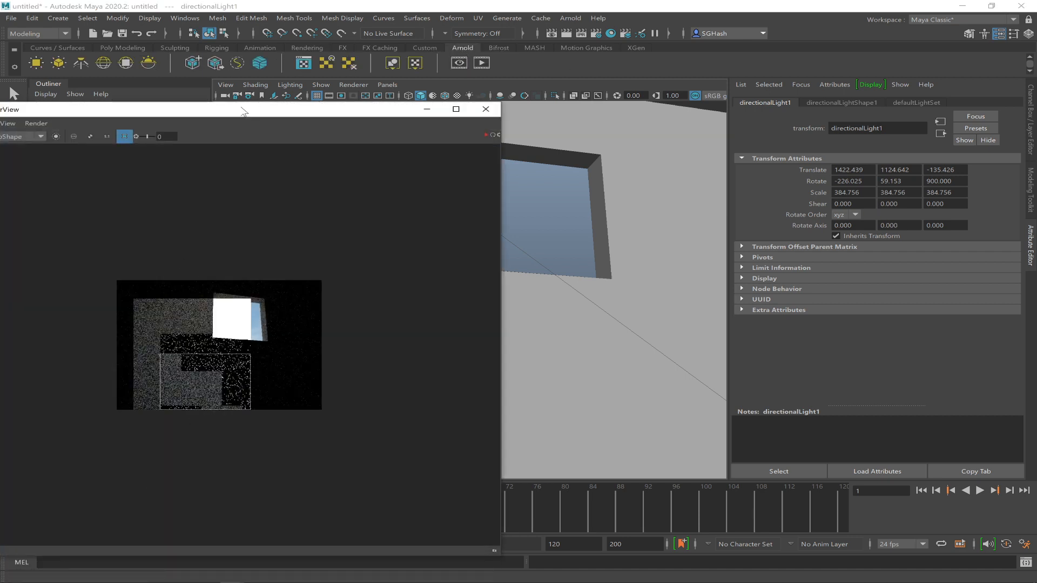
{"action": "left_click_drag", "start_coordinate": [247, 110], "coordinate": [393, 124]}
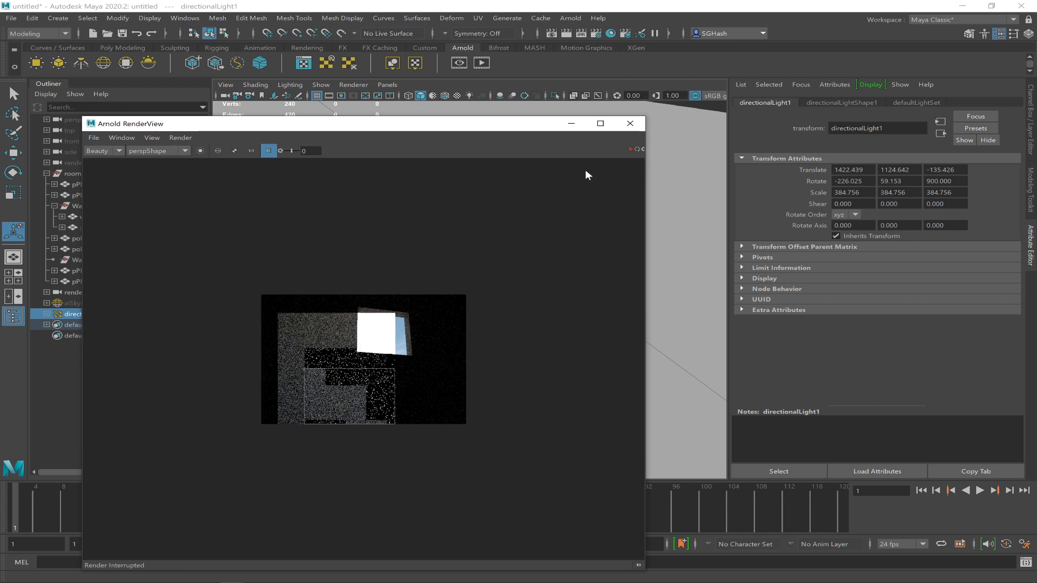
{"action": "left_click", "coordinate": [630, 148]}
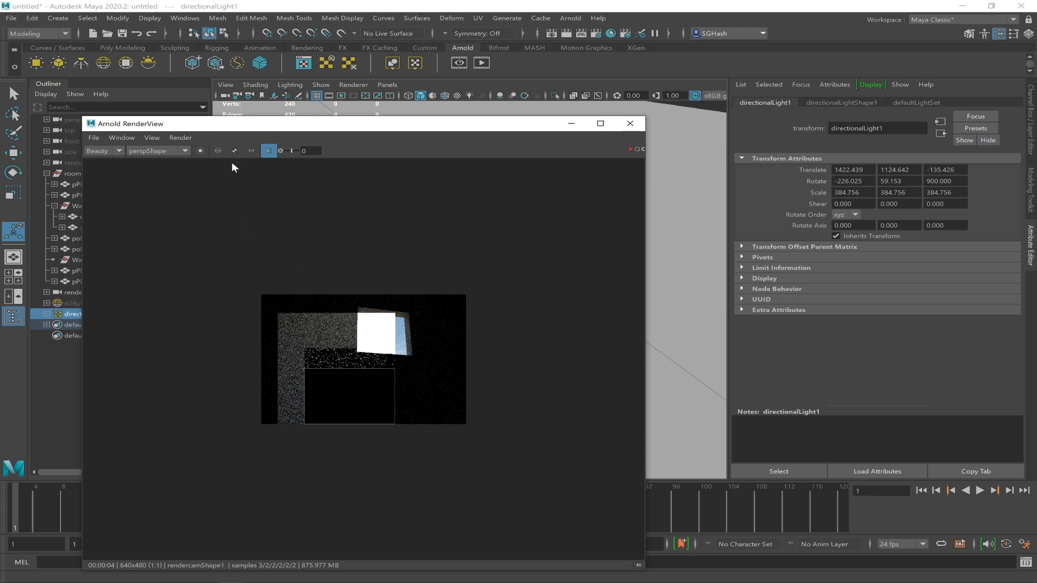
Enlarge the render crop region up to the image's upper edge to include the whole window, and restart the render
{"action": "left_click", "coordinate": [347, 371]}
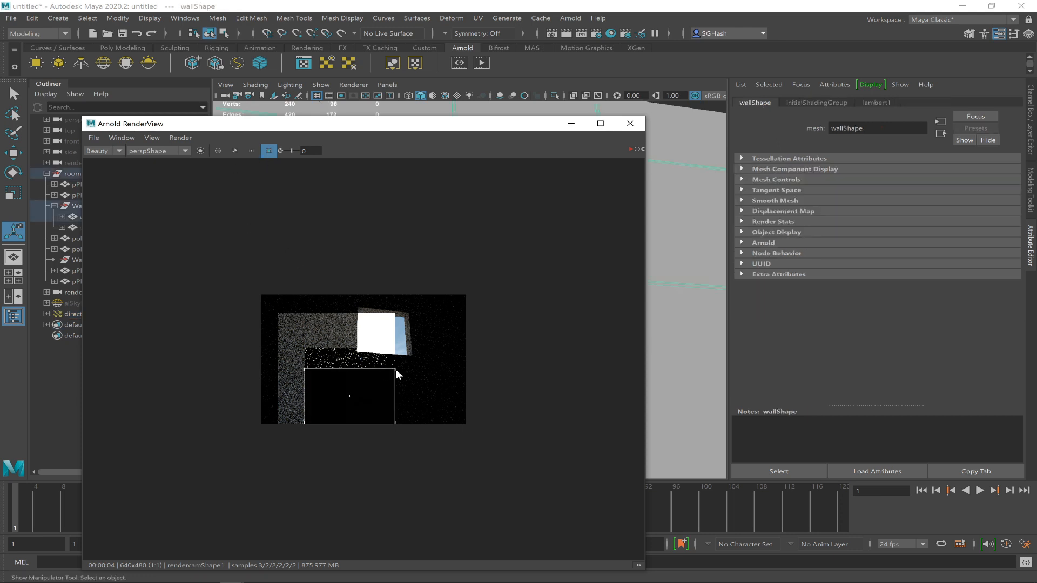
{"action": "left_click_drag", "start_coordinate": [393, 368], "coordinate": [423, 287]}
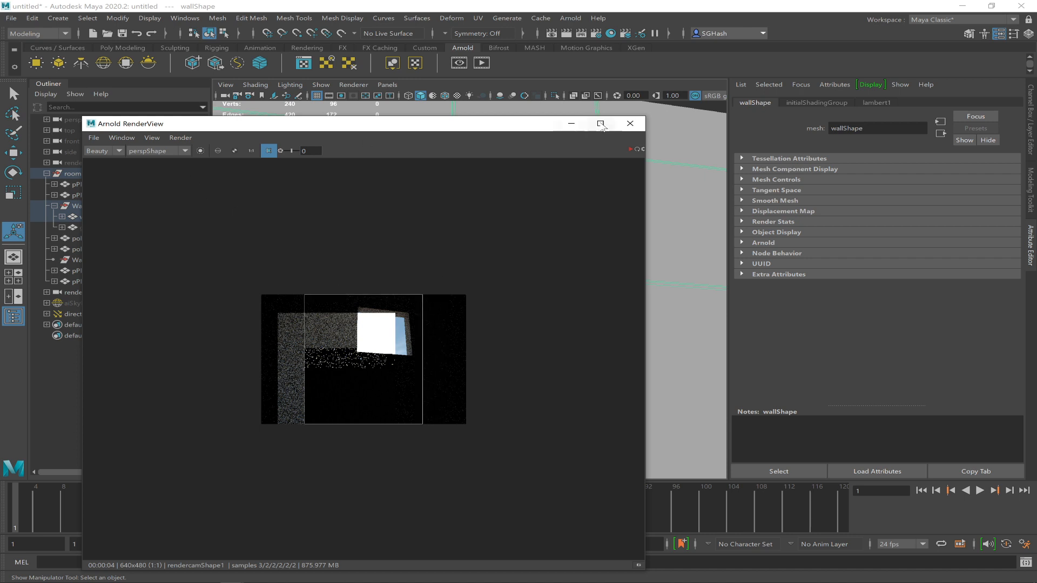
{"action": "left_click", "coordinate": [630, 149]}
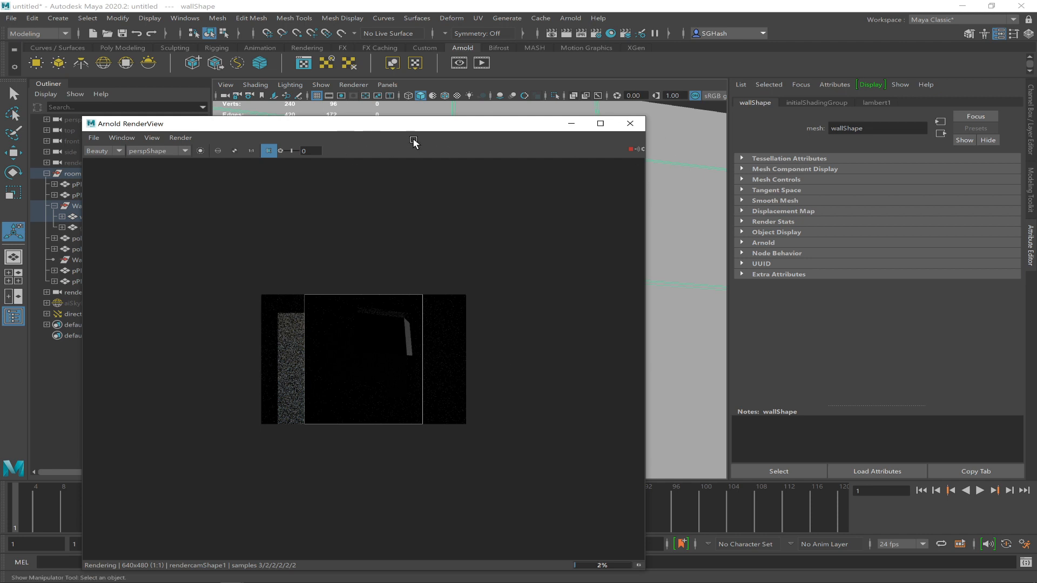
Move the render preview clear of the object list and rename directionalLight1 as sun
{"action": "left_click_drag", "start_coordinate": [436, 130], "coordinate": [387, 240]}
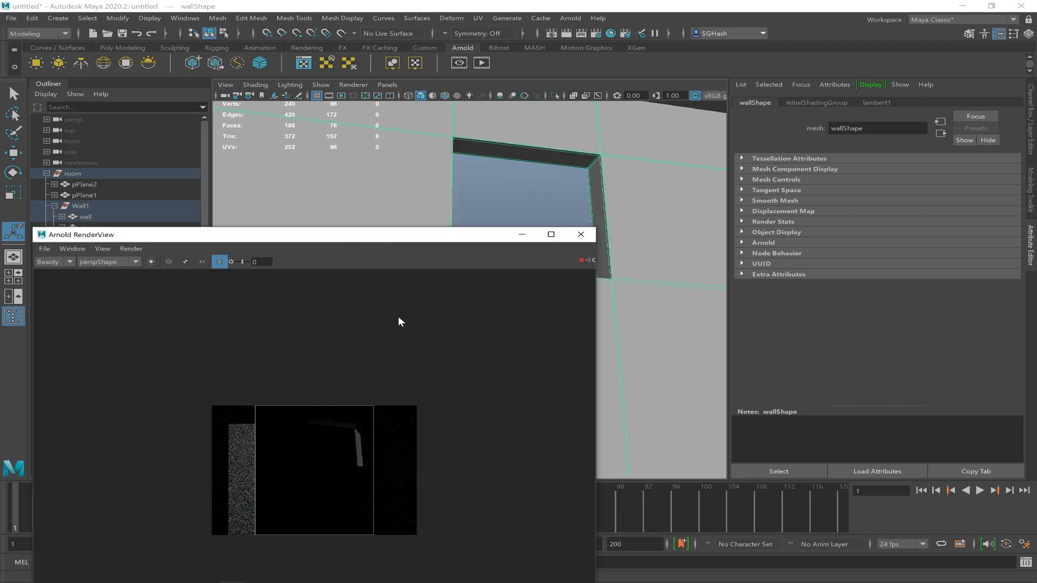
{"action": "left_click", "coordinate": [579, 263]}
{"action": "left_click_drag", "start_coordinate": [241, 234], "coordinate": [273, 324]}
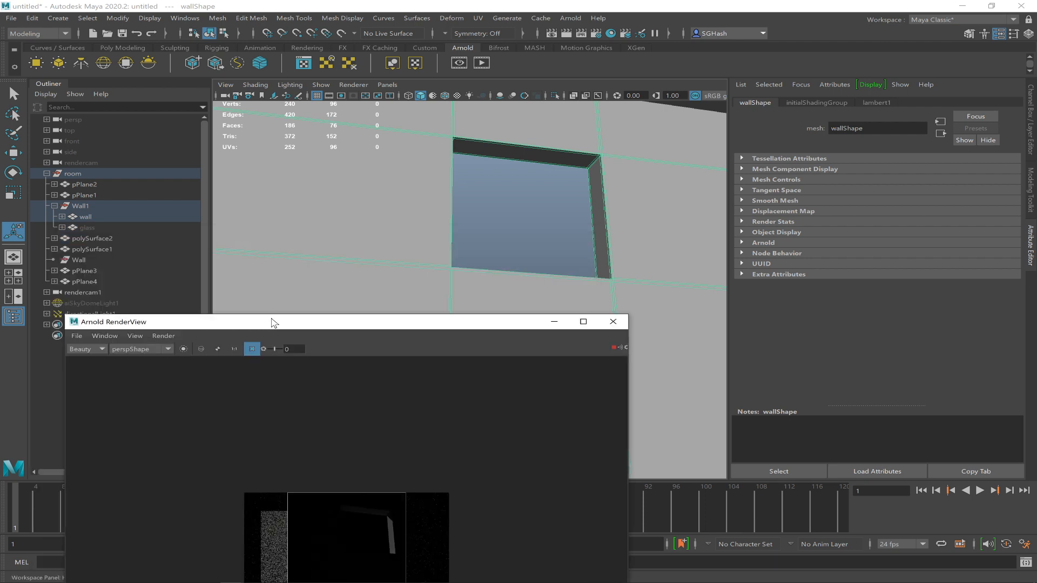
{"action": "left_click", "coordinate": [86, 314]}
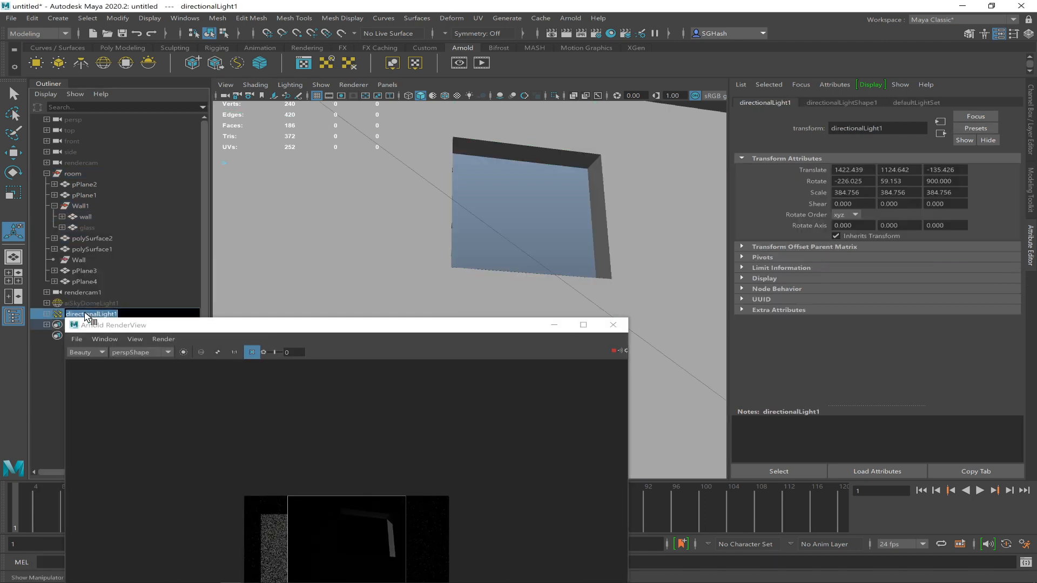
{"action": "type", "text": "sun"}
{"action": "key", "text": "Return"}
Set the sun light's Intensity to 3 and its Arnold Exposure to 4
{"action": "key", "text": "ctrl+a"}
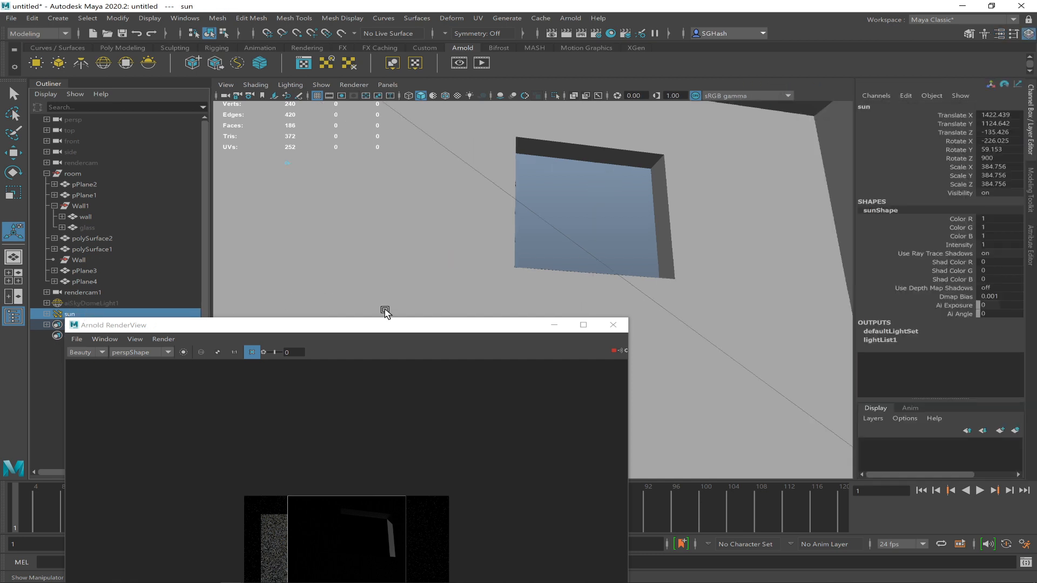
{"action": "key", "text": "ctrl+a"}
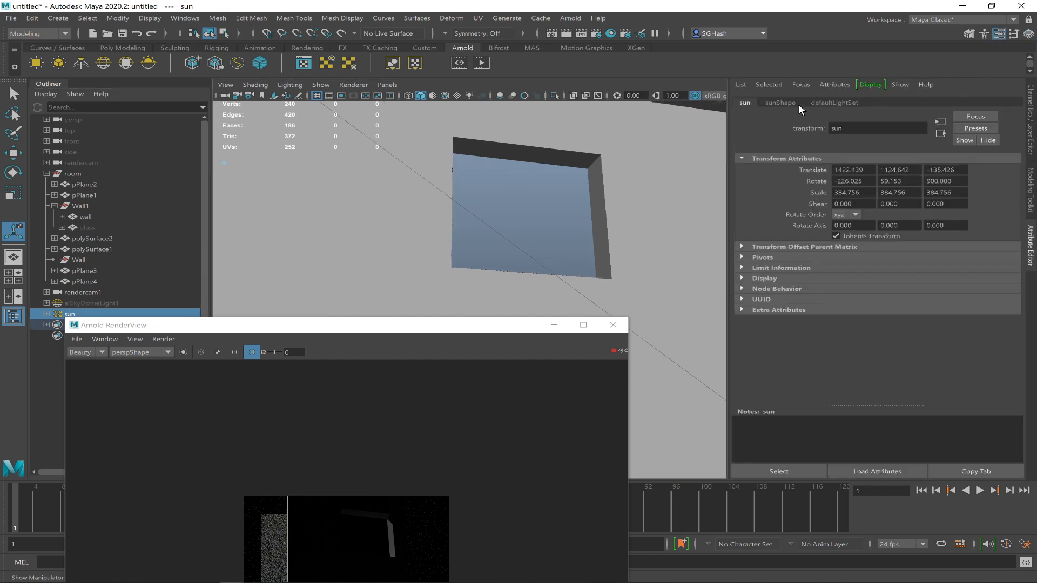
{"action": "left_click", "coordinate": [780, 102]}
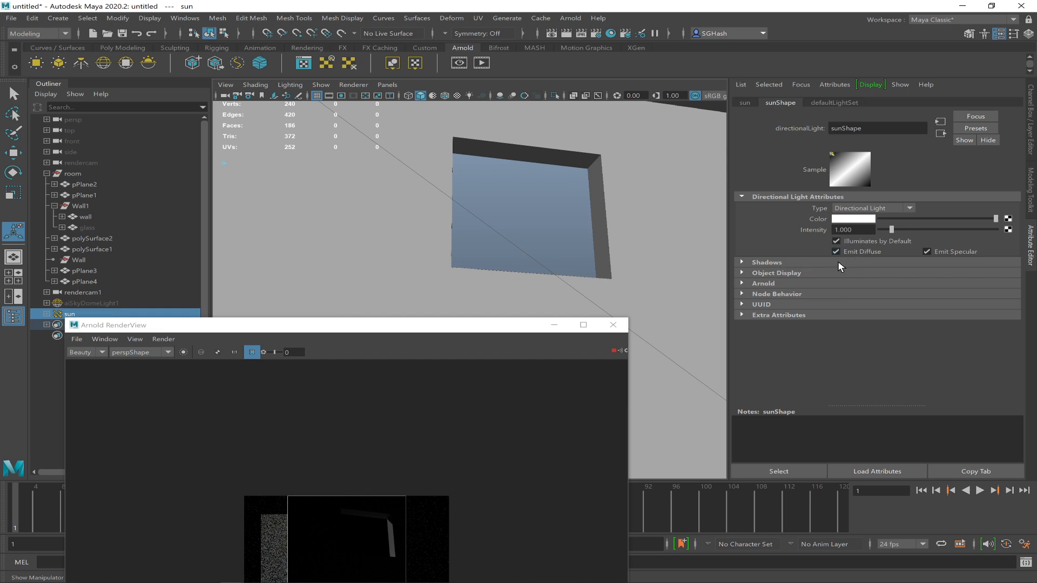
{"action": "left_click", "coordinate": [797, 283]}
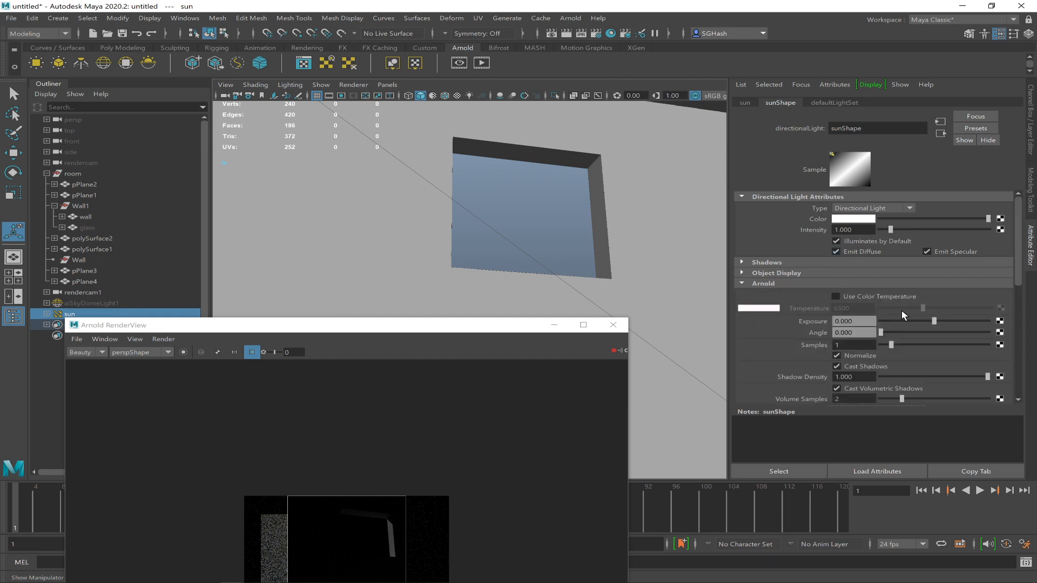
{"action": "left_click_drag", "start_coordinate": [1017, 243], "coordinate": [1017, 246]}
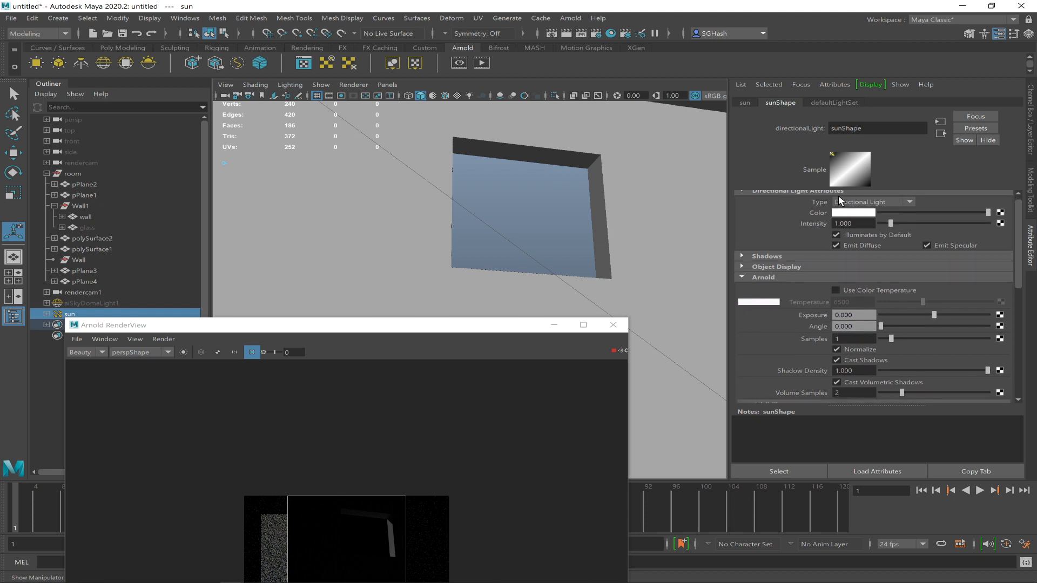
{"action": "left_click", "coordinate": [850, 224]}
{"action": "type", "text": "3"}
{"action": "key", "text": "Return"}
{"action": "type", "text": "4"}
{"action": "key", "text": "Return"}
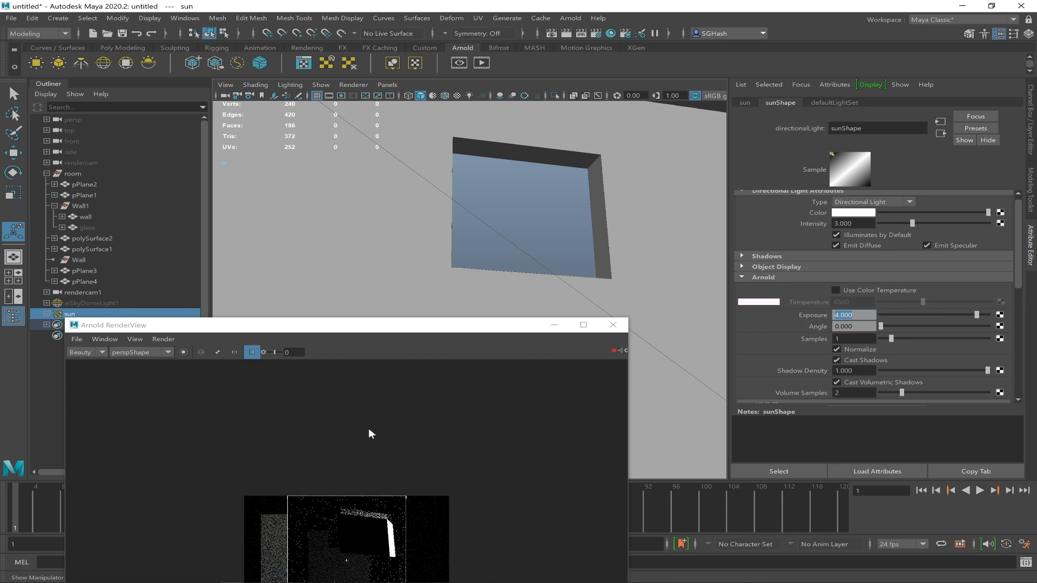
Move the render preview up to see the whole image and set the sun light's Intensity to 2
{"action": "left_click_drag", "start_coordinate": [439, 333], "coordinate": [455, 167]}
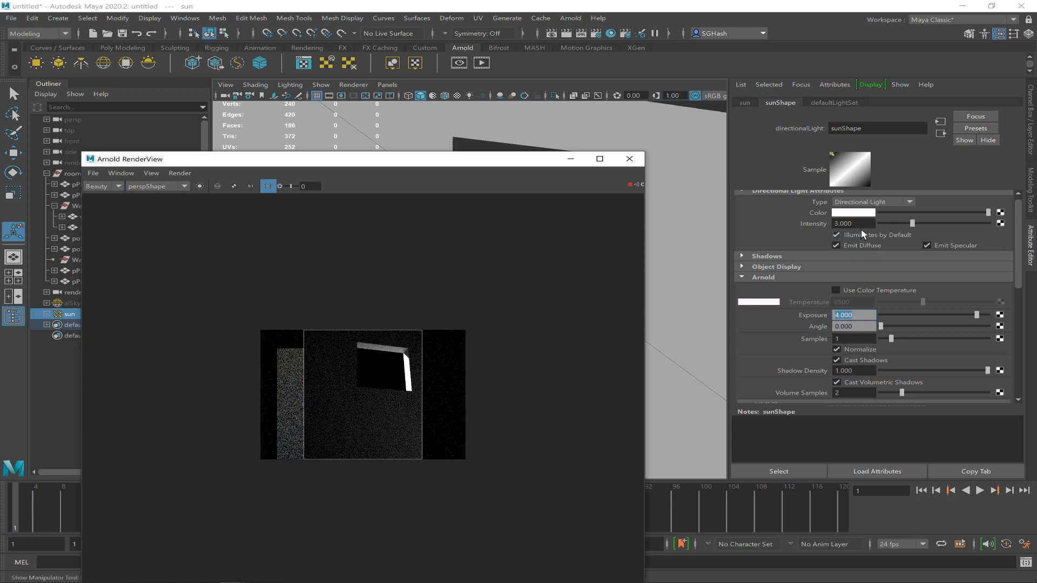
{"action": "left_click_drag", "start_coordinate": [856, 224], "coordinate": [840, 224]}
{"action": "type", "text": "2"}
{"action": "key", "text": "Return"}
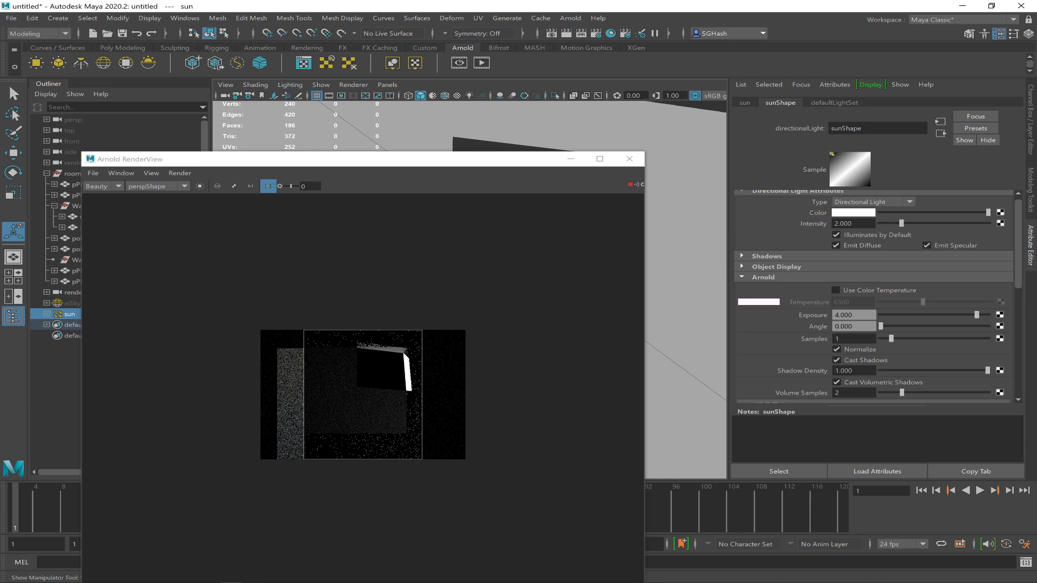
Enable Use Color Temperature on the sun light and set its Temperature to 5500
{"action": "left_click", "coordinate": [839, 290]}
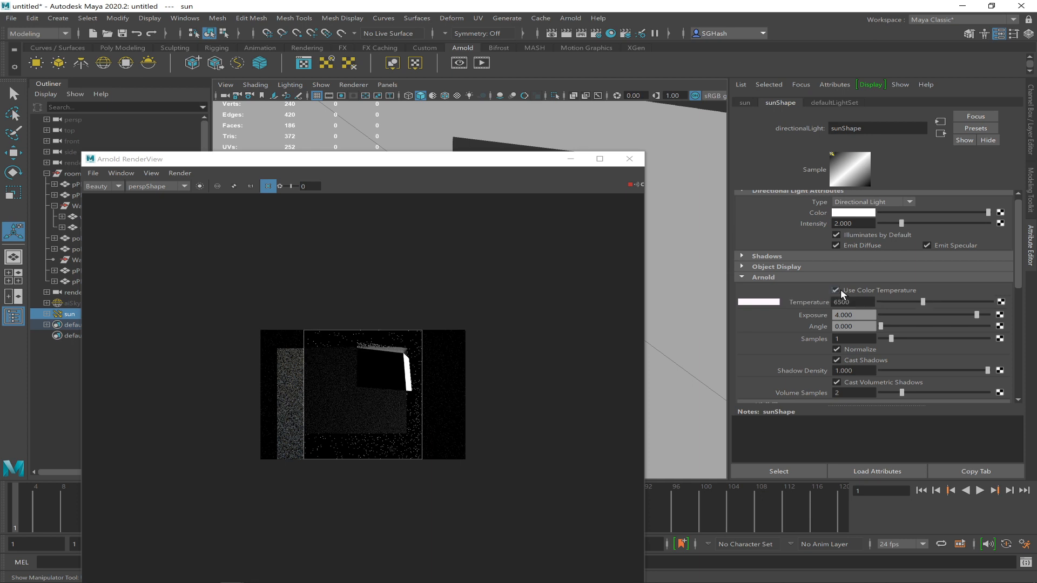
{"action": "double_click", "coordinate": [843, 303]}
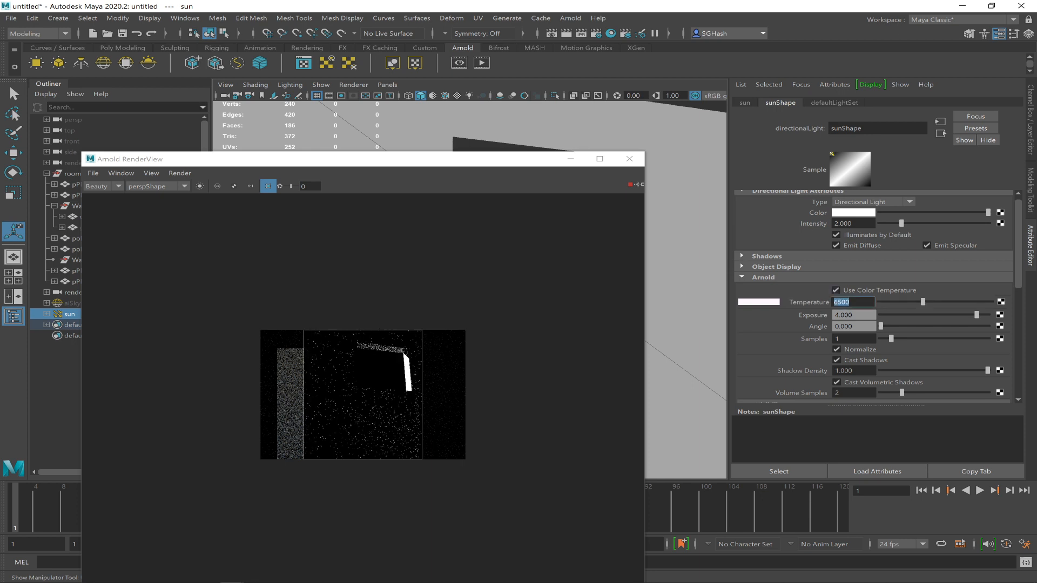
{"action": "type", "text": "550"}
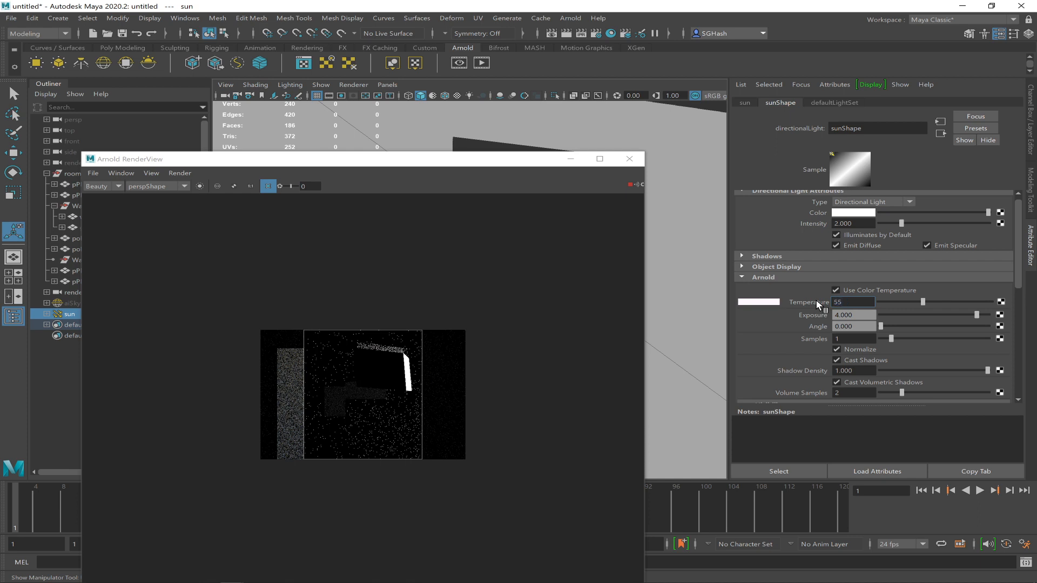
{"action": "type", "text": "00"}
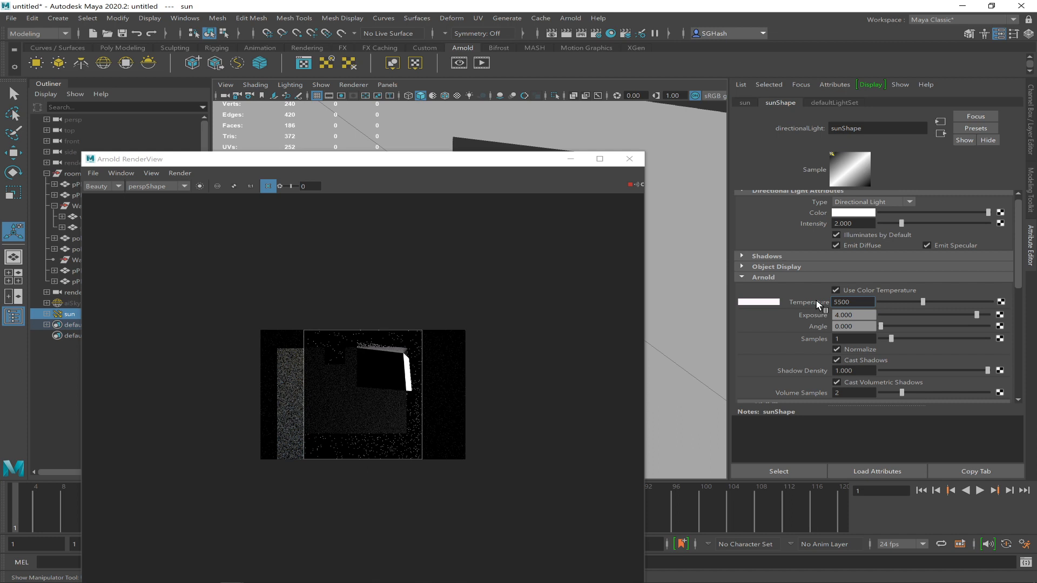
{"action": "key", "text": "Return"}
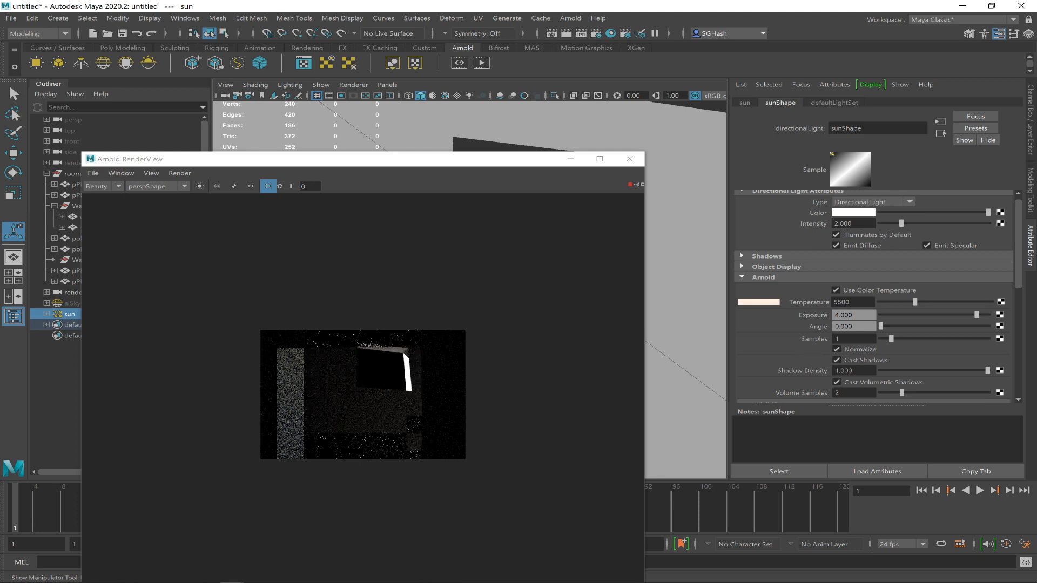
Set the sun light's Arnold Angle to 0.5 and its Samples to 3
{"action": "left_click", "coordinate": [843, 327]}
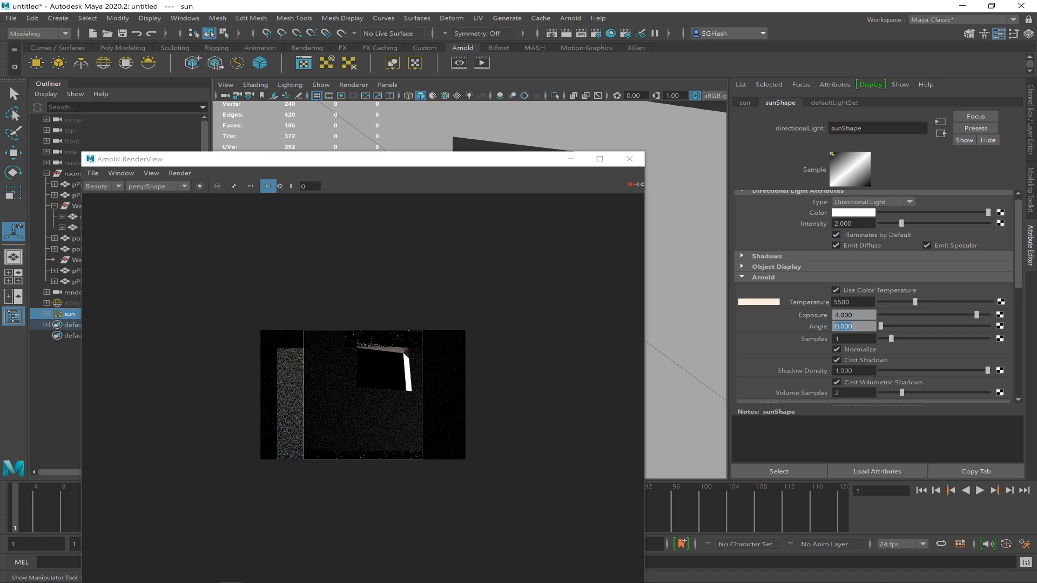
{"action": "type", "text": "0.5"}
{"action": "key", "text": "Return"}
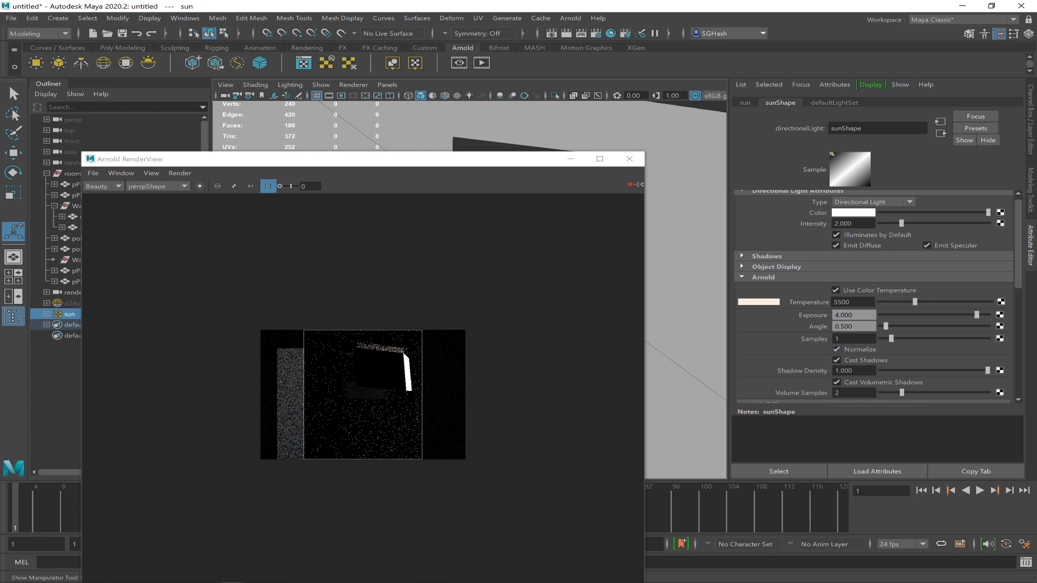
{"action": "left_click", "coordinate": [852, 339]}
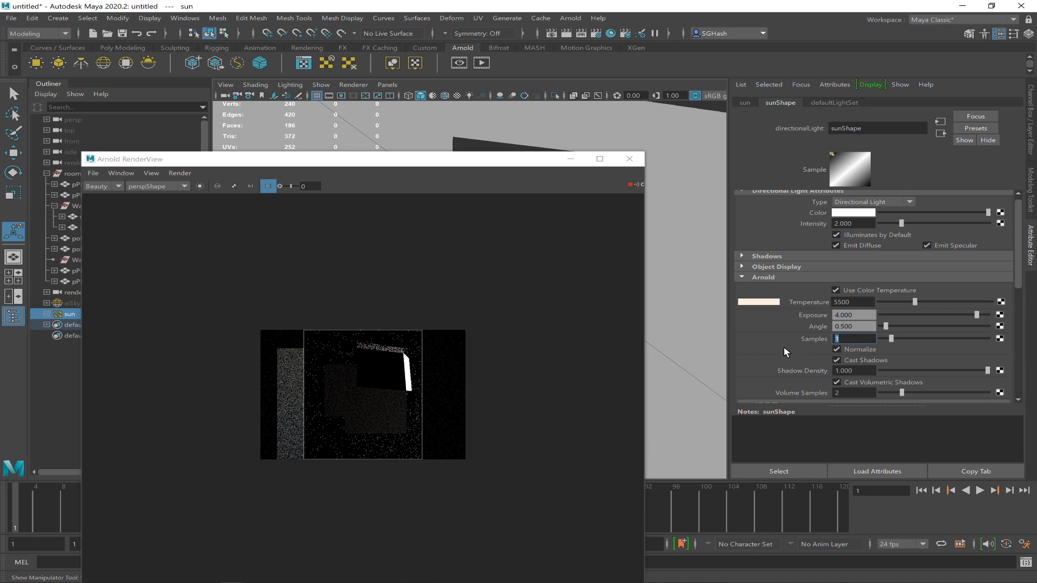
{"action": "type", "text": "4"}
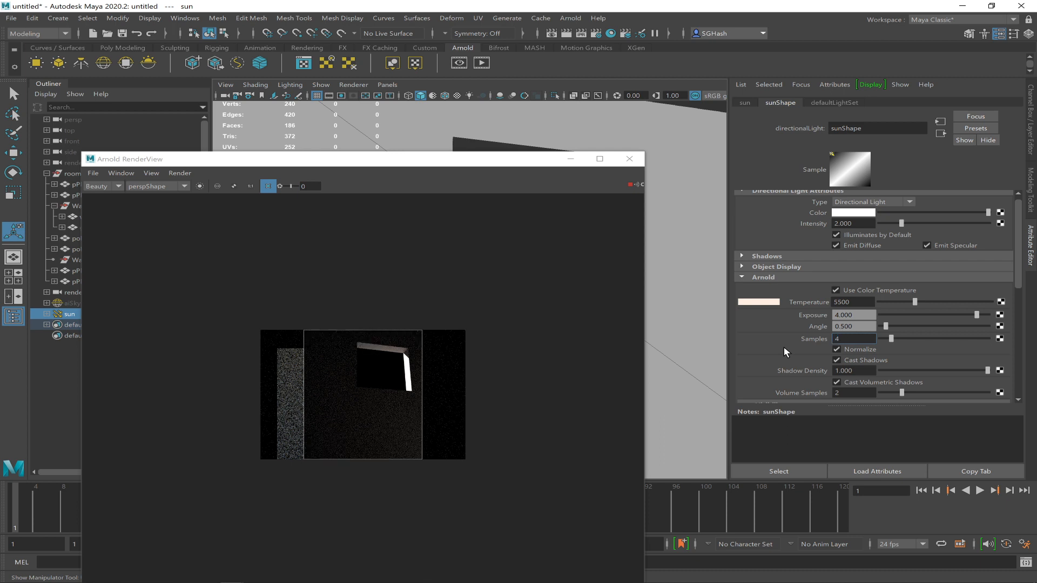
{"action": "key", "text": "BackSpace"}
{"action": "type", "text": "3"}
{"action": "key", "text": "Return"}
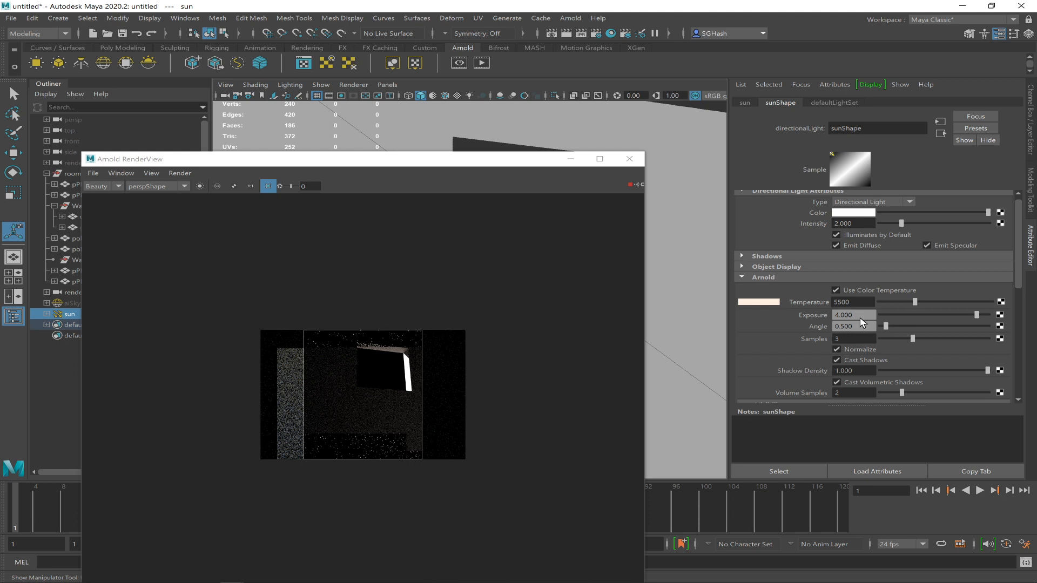
Set the sun light's Arnold Exposure to 6.4
{"action": "left_click", "coordinate": [844, 315]}
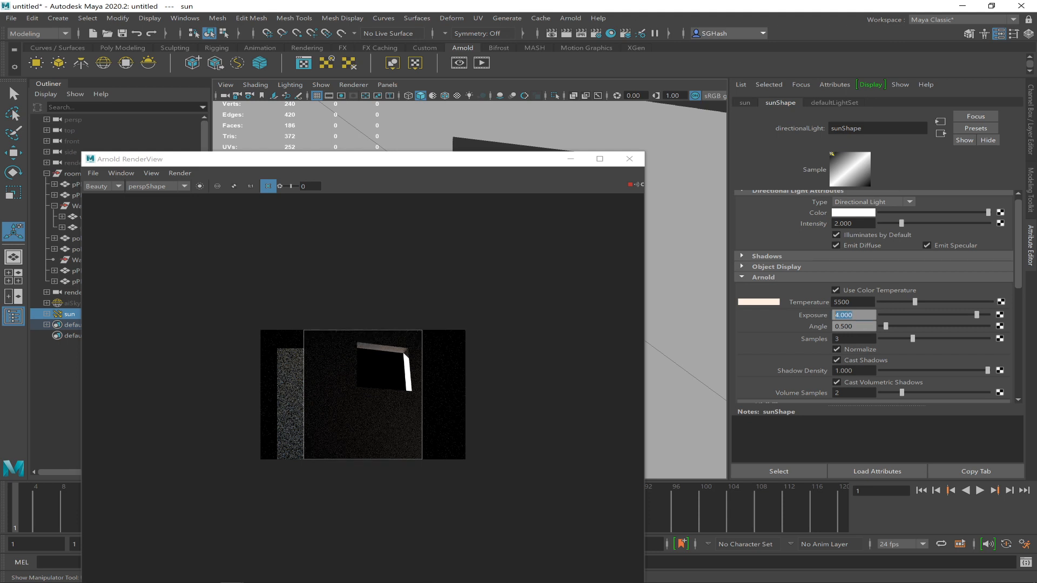
{"action": "type", "text": "6.4"}
{"action": "key", "text": "Return"}
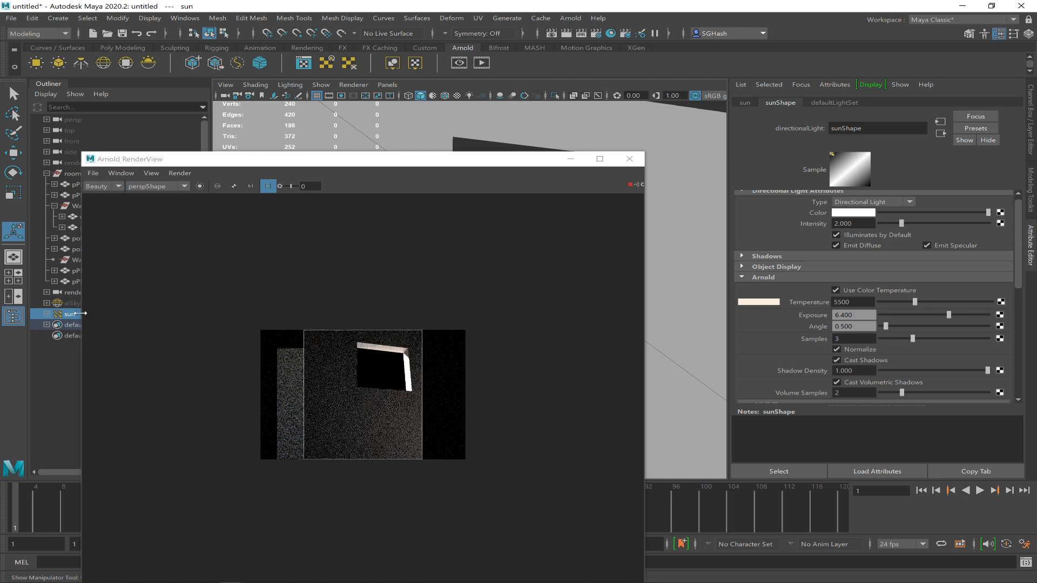
Move the render preview clear of the object list and turn on the visibility of aiSkyDomeLight1
{"action": "left_click_drag", "start_coordinate": [444, 160], "coordinate": [637, 127]}
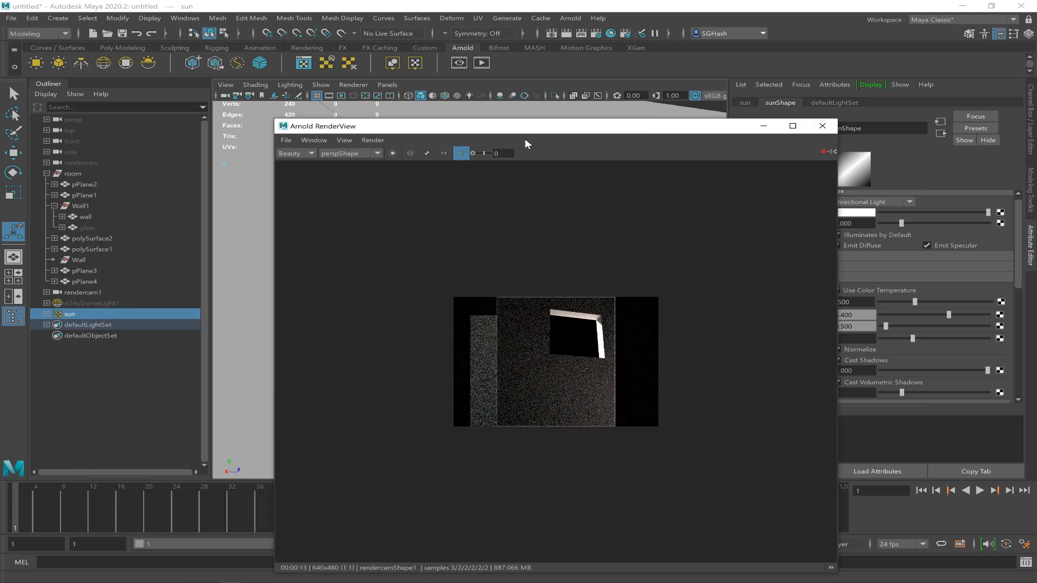
{"action": "left_click", "coordinate": [105, 302]}
{"action": "left_click_drag", "start_coordinate": [719, 130], "coordinate": [621, 112]}
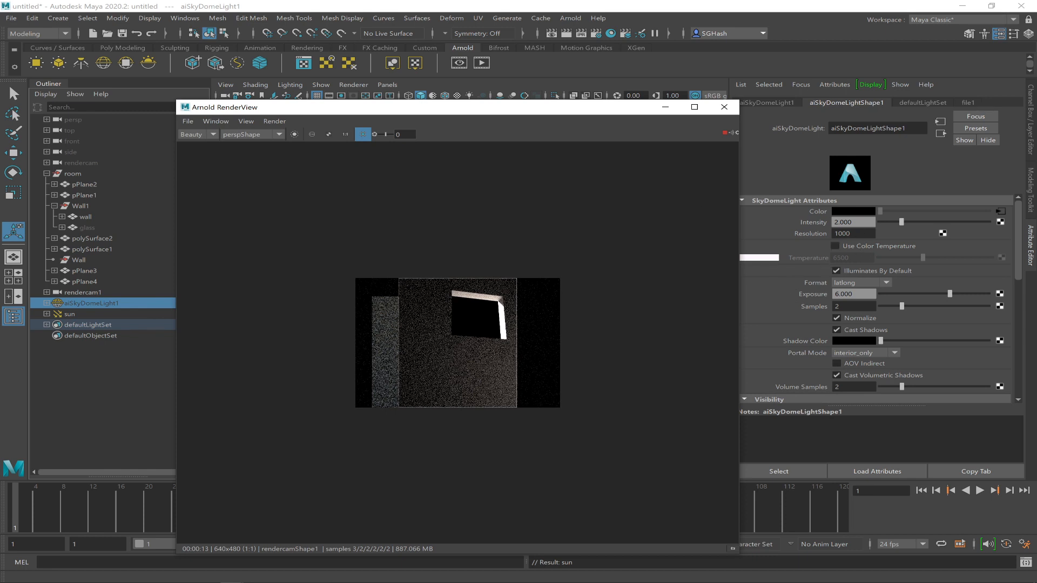
{"action": "left_click", "coordinate": [1031, 117]}
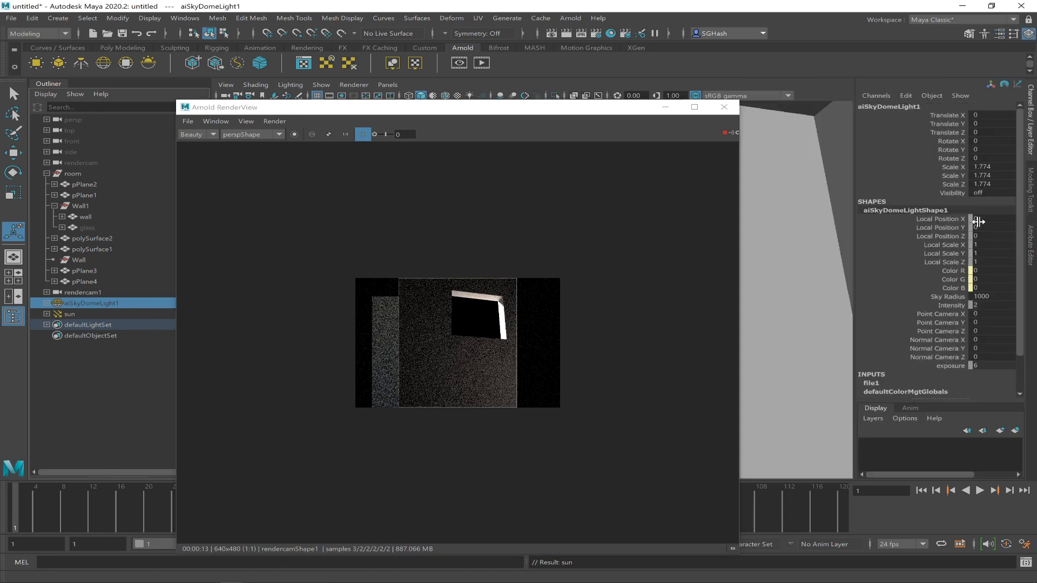
{"action": "left_click", "coordinate": [991, 193]}
{"action": "left_click", "coordinate": [992, 193]}
{"action": "type", "text": "1"}
{"action": "key", "text": "Return"}
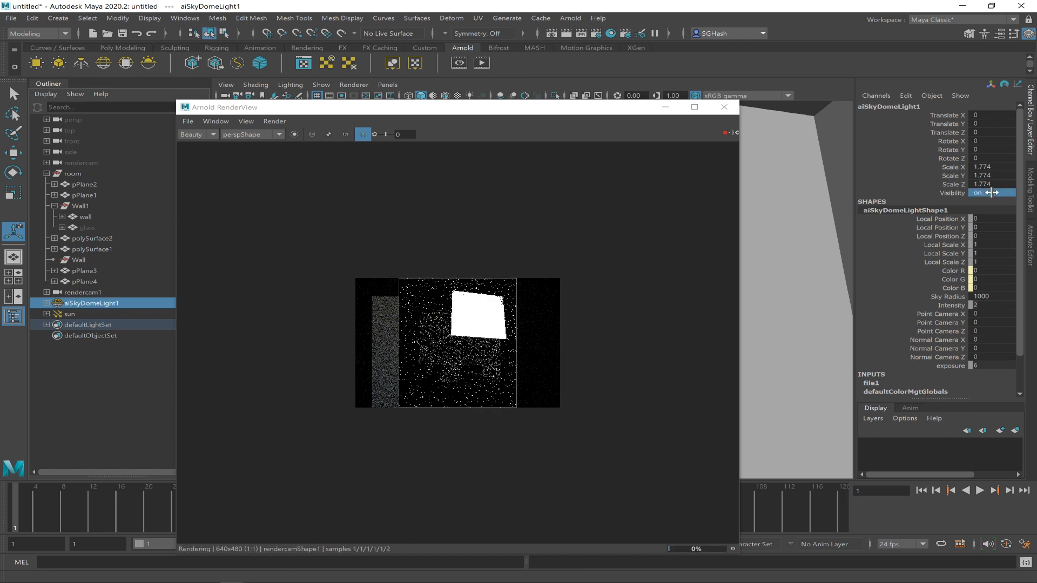
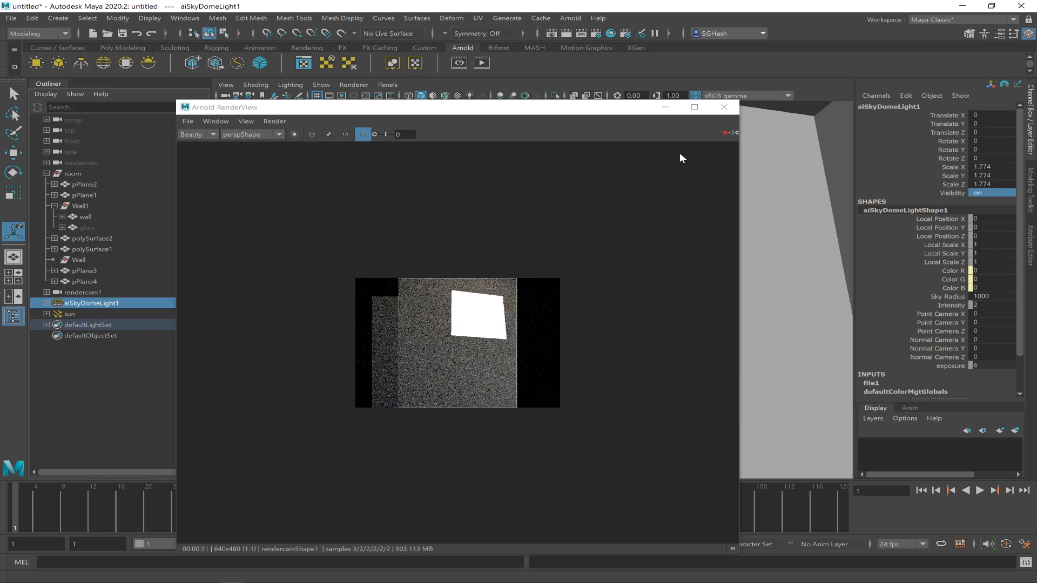
Inspect the render's alpha channel in the render preview, returning to the colour image
{"action": "left_click", "coordinate": [665, 107]}
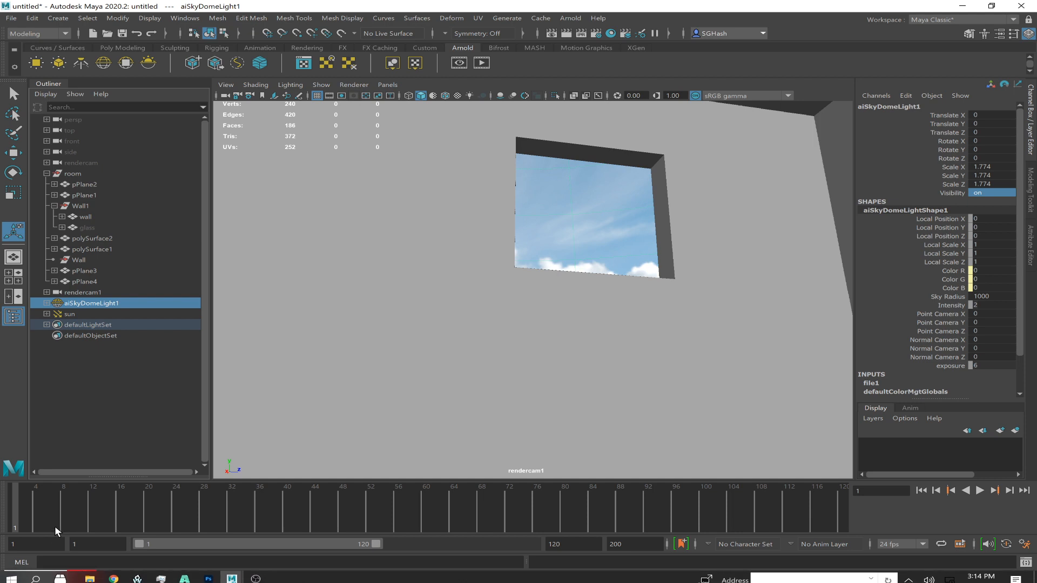
{"action": "left_click", "coordinate": [34, 571]}
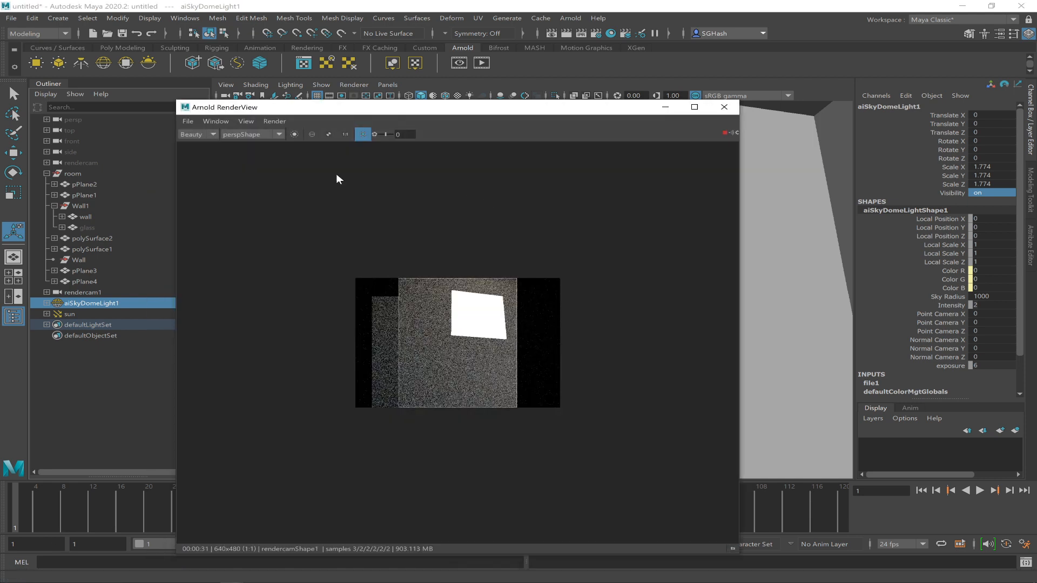
{"action": "left_click", "coordinate": [329, 133]}
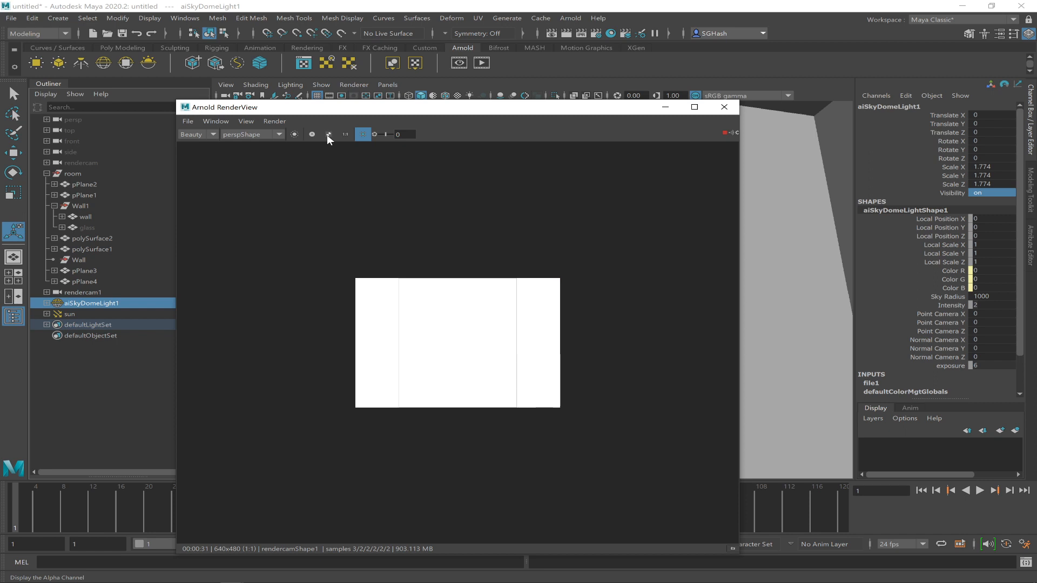
{"action": "left_click", "coordinate": [328, 135]}
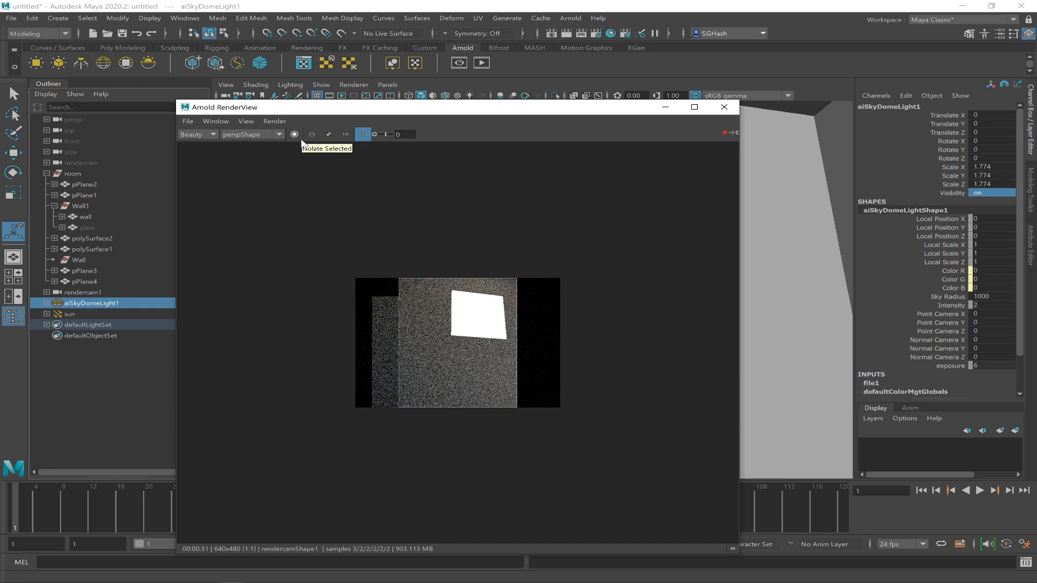
{"action": "mouse_move", "coordinate": [312, 582]}
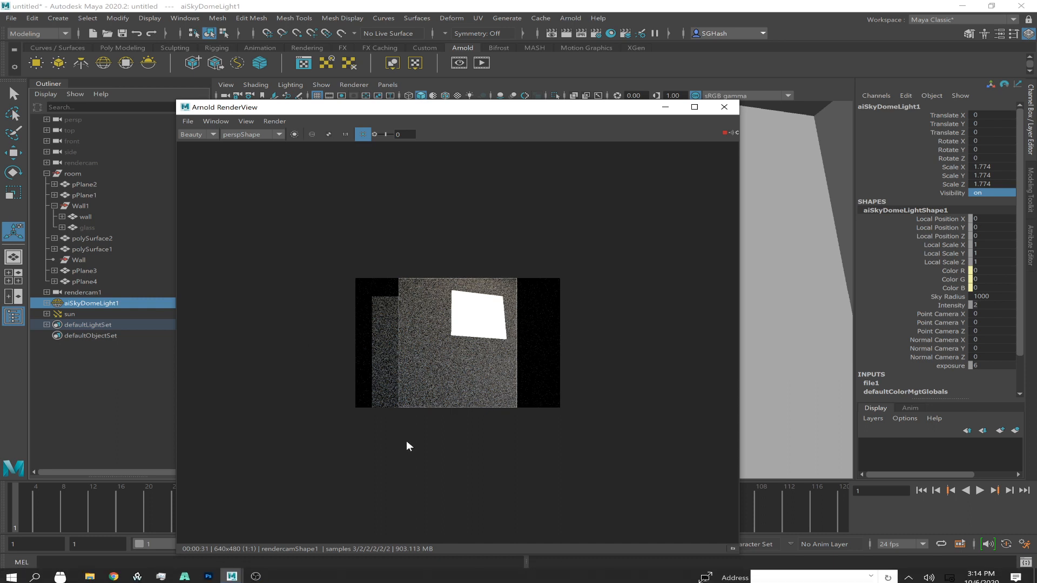
Minimize the render preview and switch the viewport from the render camera to the persp camera, showing the room from outside
{"action": "left_click", "coordinate": [666, 107]}
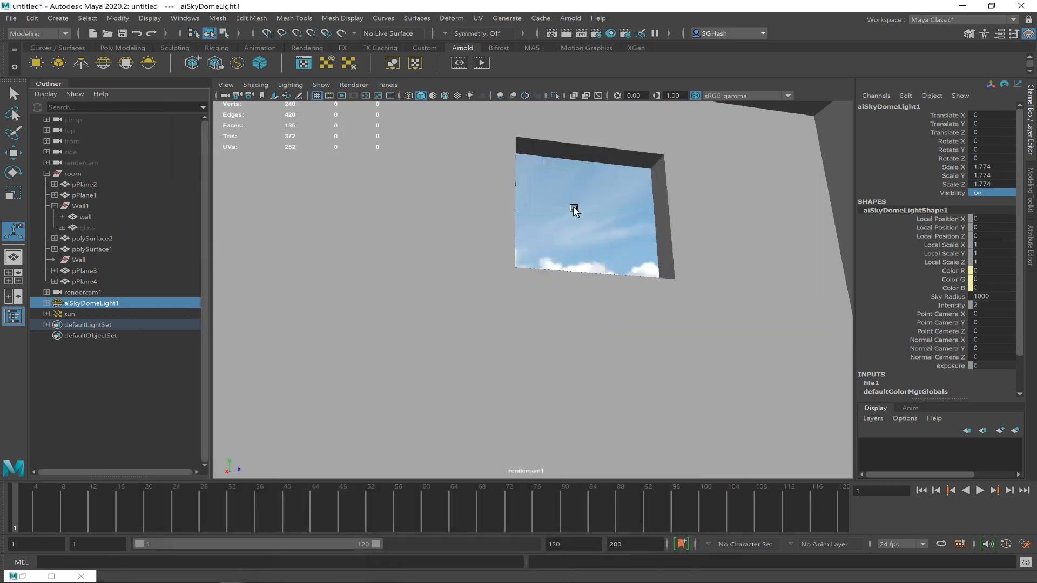
{"action": "left_click", "coordinate": [387, 85]}
{"action": "mouse_move", "coordinate": [448, 97]}
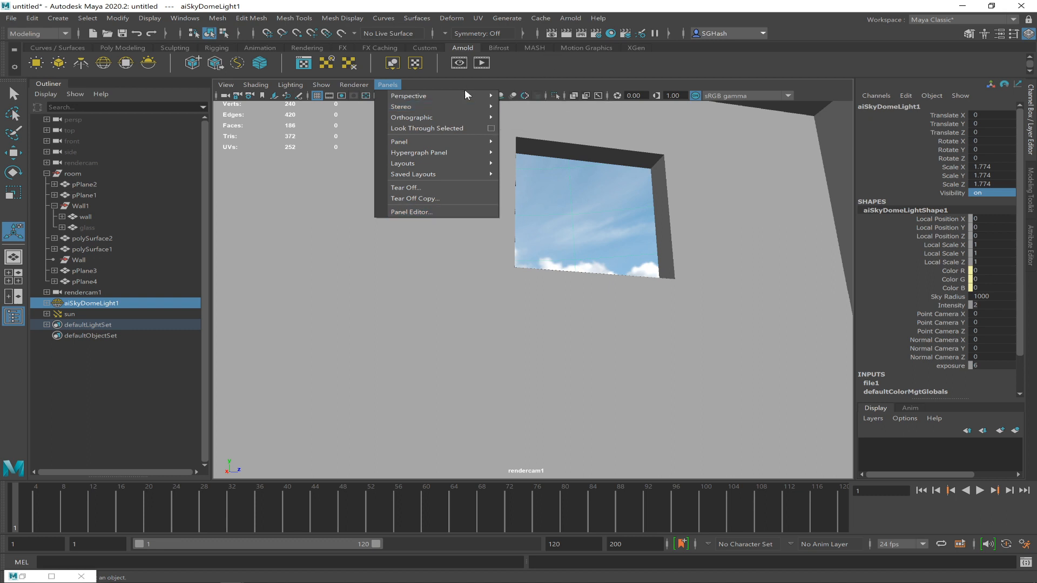
{"action": "left_click", "coordinate": [523, 97]}
{"action": "left_click_drag", "start_coordinate": [600, 225], "coordinate": [496, 224], "text": "alt"}
{"action": "scroll", "coordinate": [496, 225], "scroll_direction": "down", "scroll_amount": 3}
{"action": "left_click_drag", "start_coordinate": [668, 244], "coordinate": [527, 239], "text": "alt"}
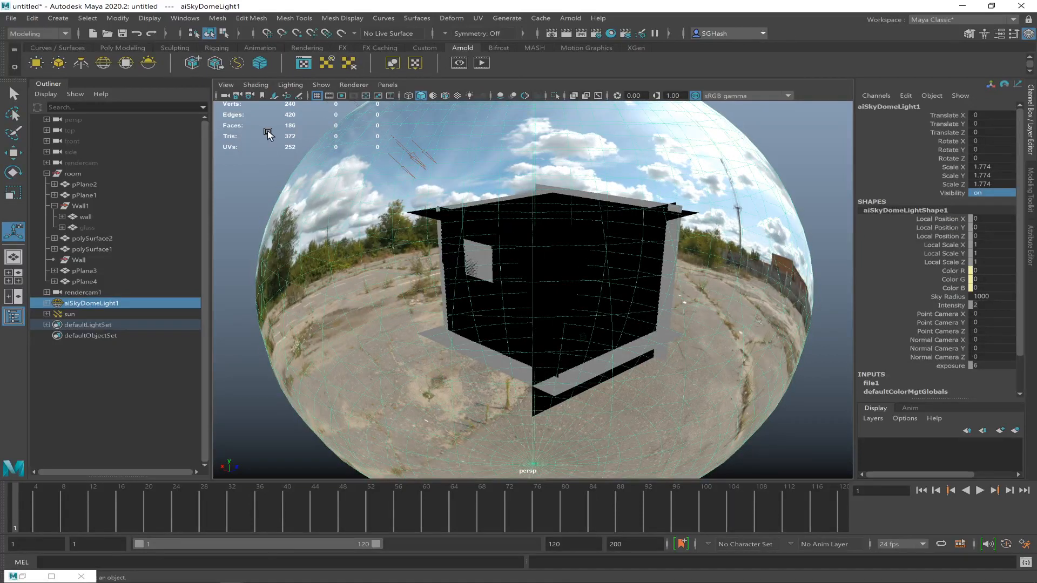
Create a polygon plane on the ground outside the room
{"action": "left_click", "coordinate": [135, 48]}
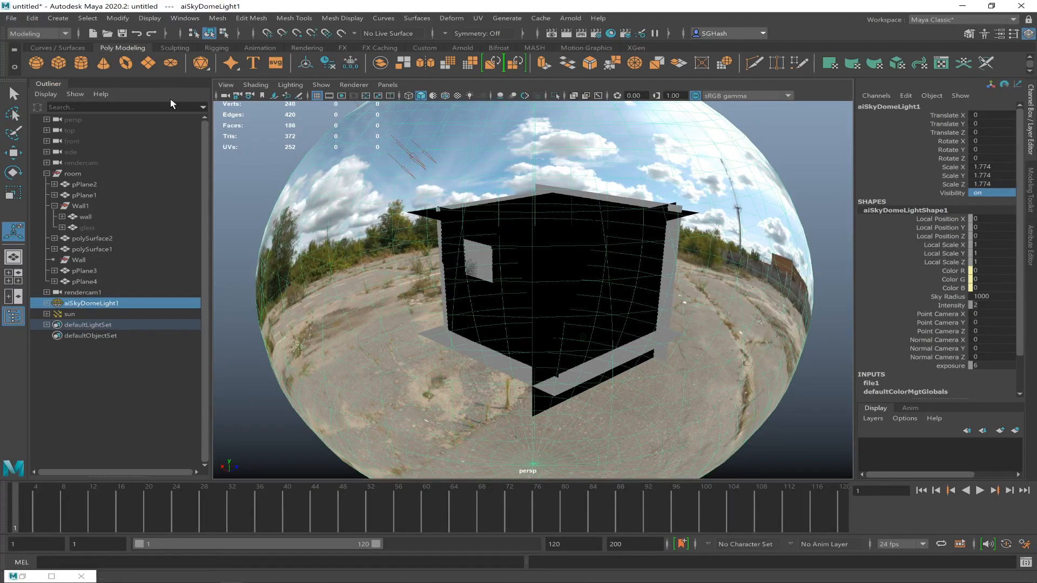
{"action": "left_click", "coordinate": [147, 63]}
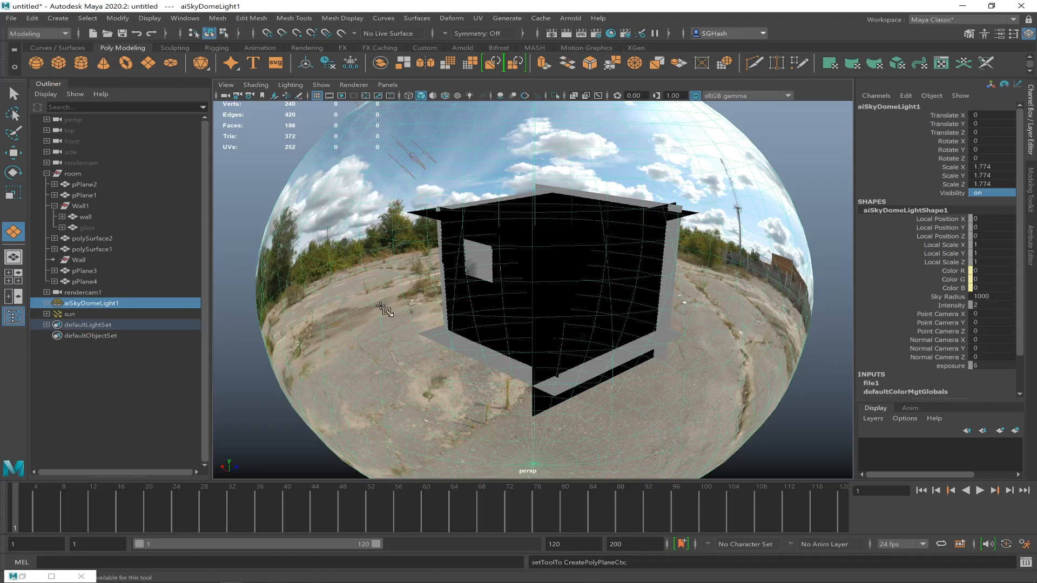
{"action": "scroll", "coordinate": [306, 291], "scroll_direction": "down", "scroll_amount": 3}
{"action": "scroll", "coordinate": [305, 291], "scroll_direction": "down", "scroll_amount": 1}
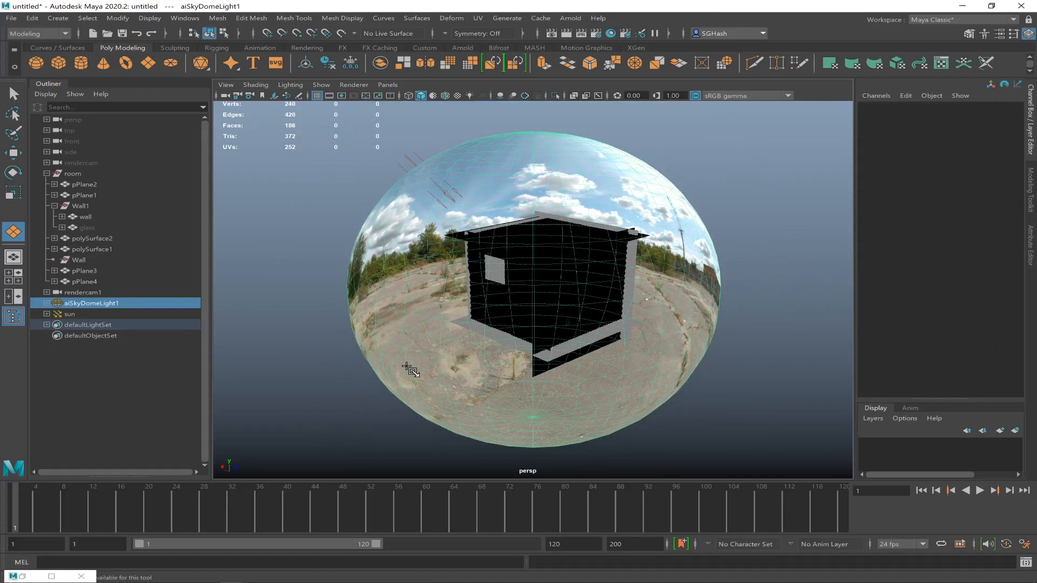
{"action": "mouse_move", "coordinate": [464, 362]}
{"action": "left_mouse_down"}
{"action": "mouse_move", "coordinate": [499, 362]}
{"action": "mouse_move", "coordinate": [464, 364]}
{"action": "left_mouse_up"}
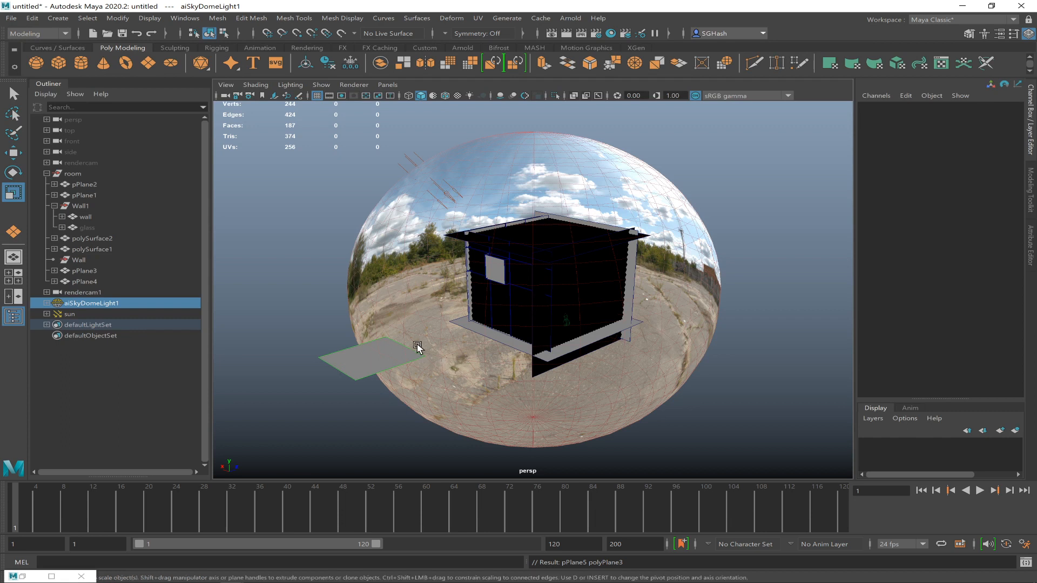
Select pPlane5 and move it outside the room to Translate X -921.491 and Translate Z 81.794
{"action": "left_click_drag", "start_coordinate": [375, 365], "coordinate": [420, 400], "text": "alt"}
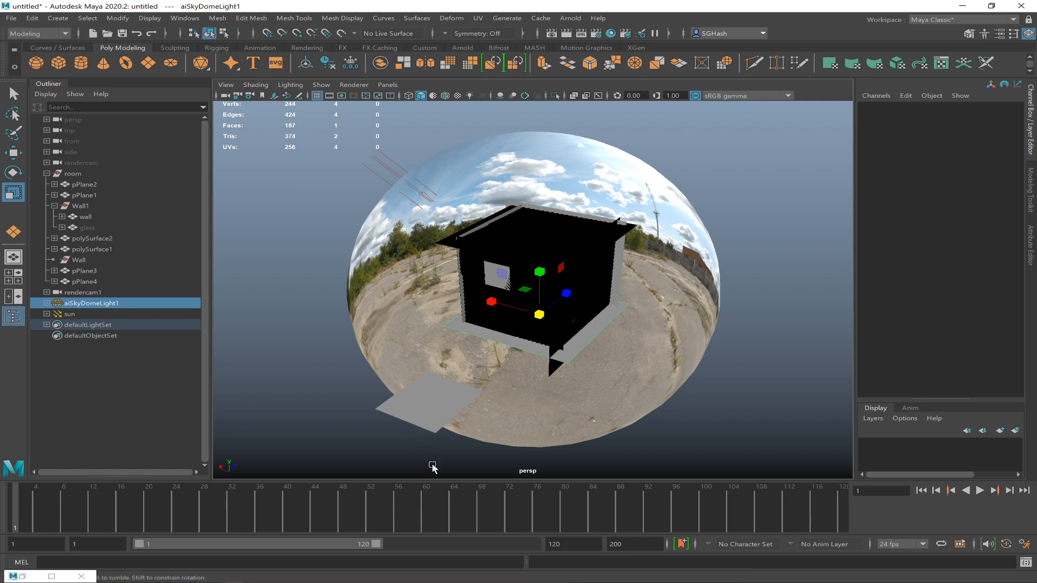
{"action": "left_click_drag", "start_coordinate": [428, 470], "coordinate": [280, 396], "text": "alt"}
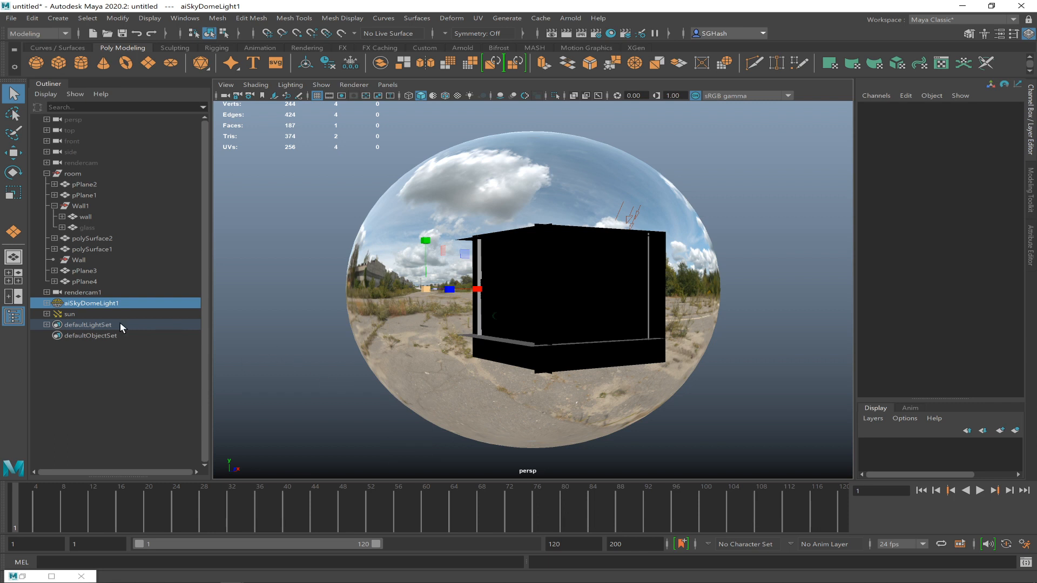
{"action": "key", "text": "ctrl+z"}
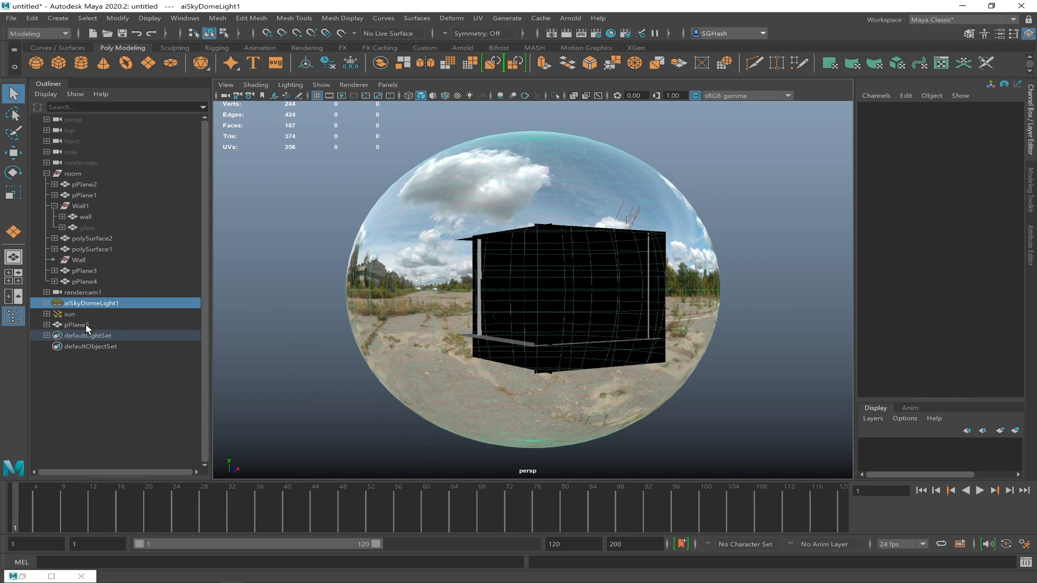
{"action": "key", "text": "ctrl+z"}
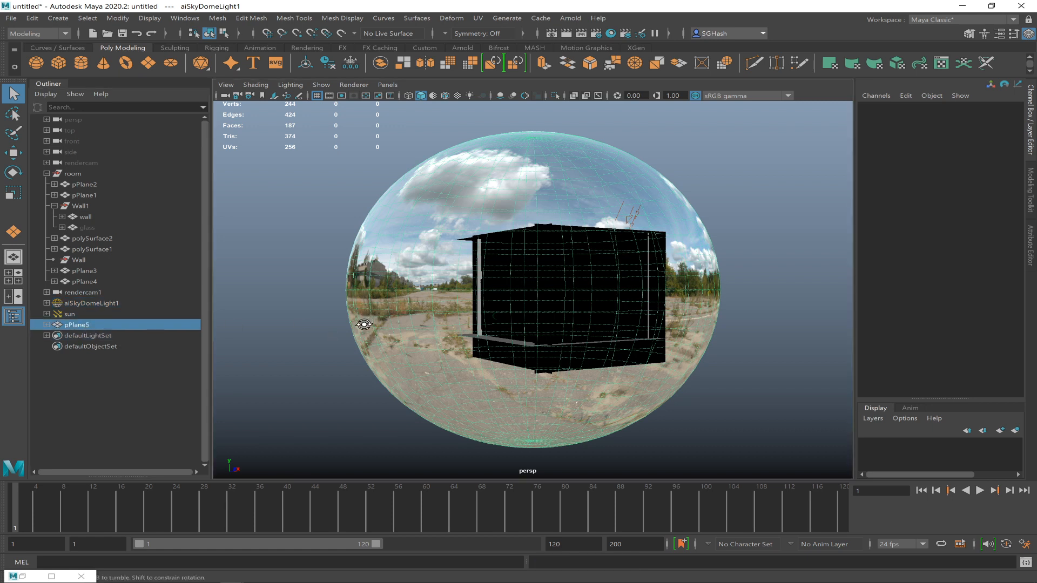
{"action": "left_click_drag", "start_coordinate": [359, 325], "coordinate": [377, 317], "text": "alt"}
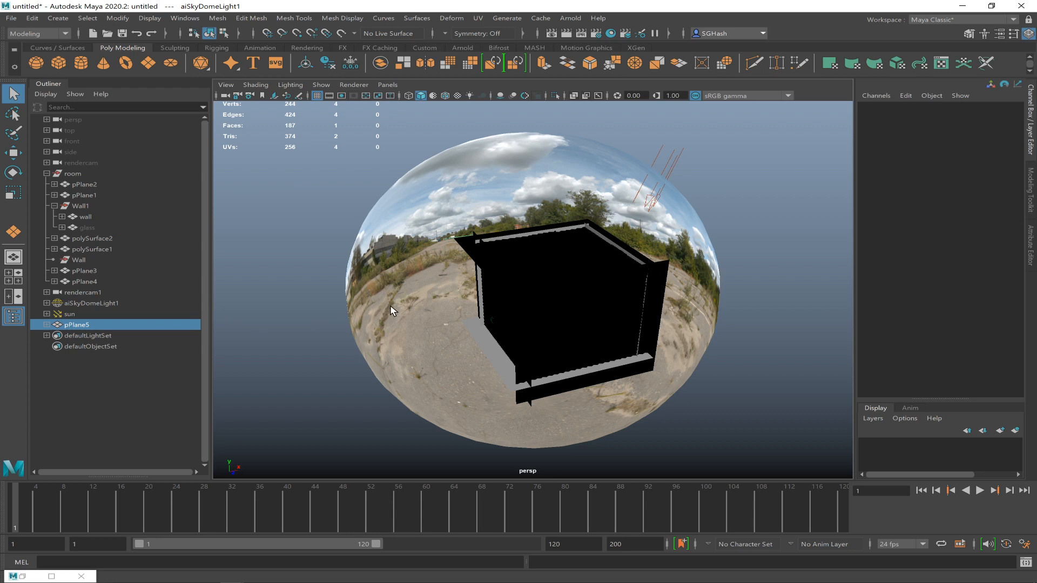
{"action": "key", "text": "e"}
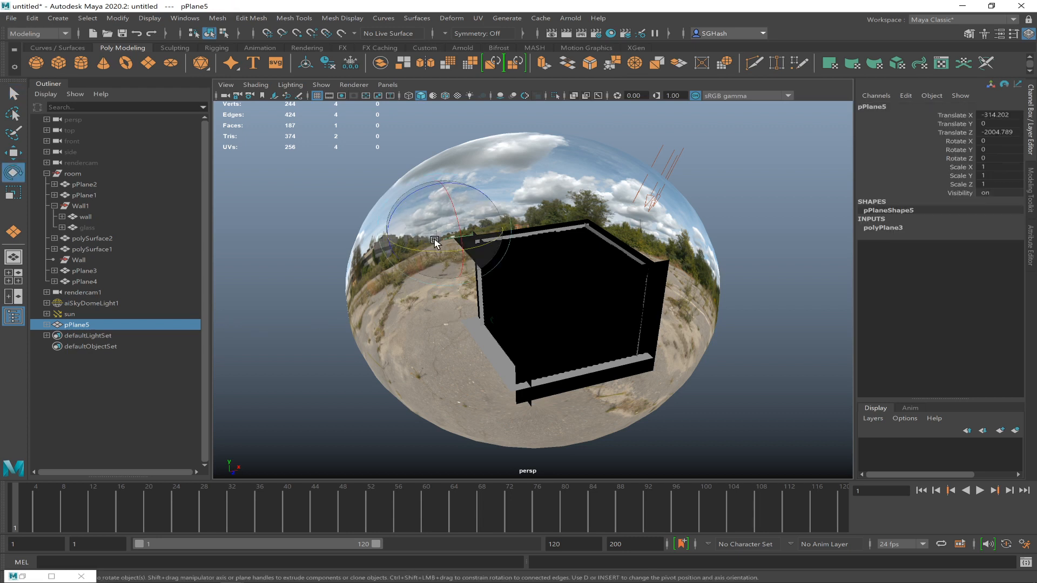
{"action": "key", "text": "w"}
{"action": "left_click_drag", "start_coordinate": [463, 250], "coordinate": [564, 289]}
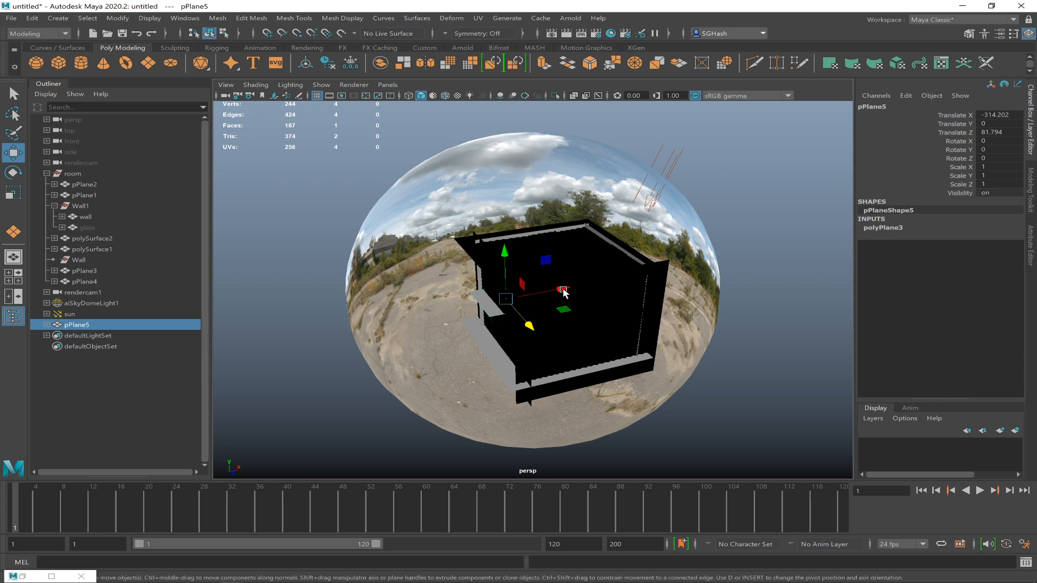
{"action": "left_click_drag", "start_coordinate": [562, 290], "coordinate": [311, 319]}
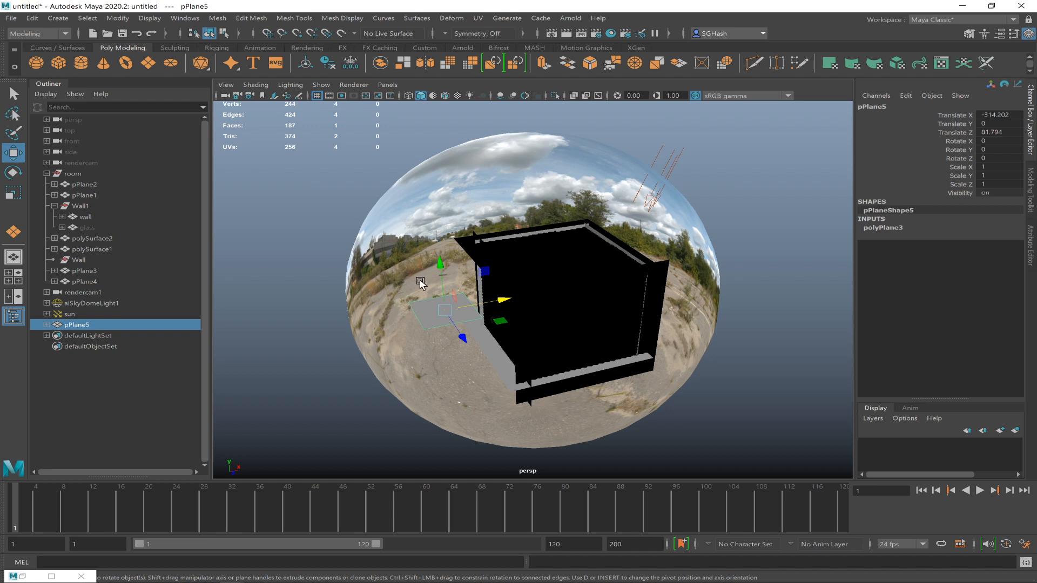
Assign a new Surface Shader material to pPlane5
{"action": "key", "text": "e"}
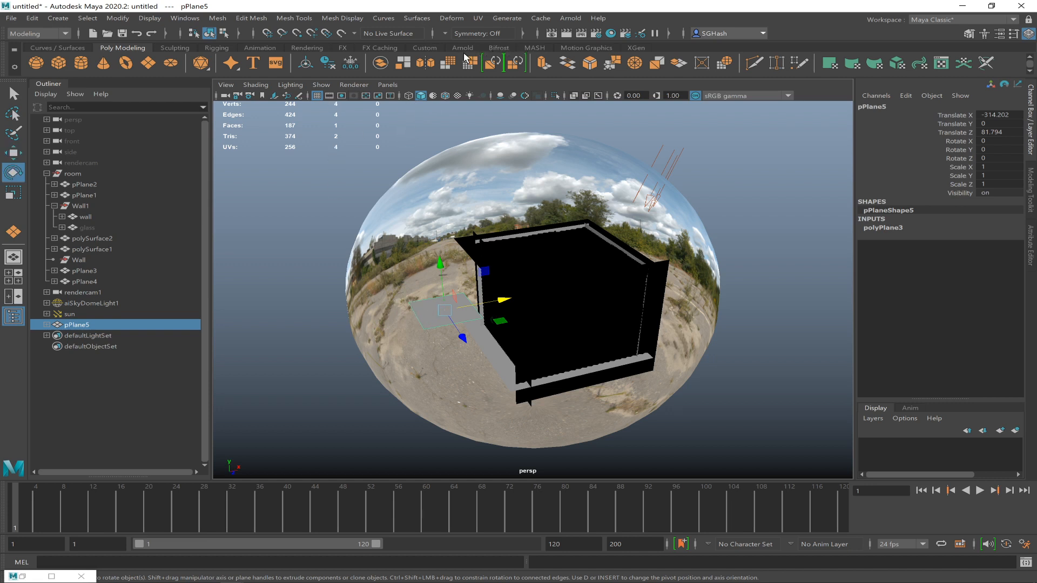
{"action": "left_click", "coordinate": [302, 47]}
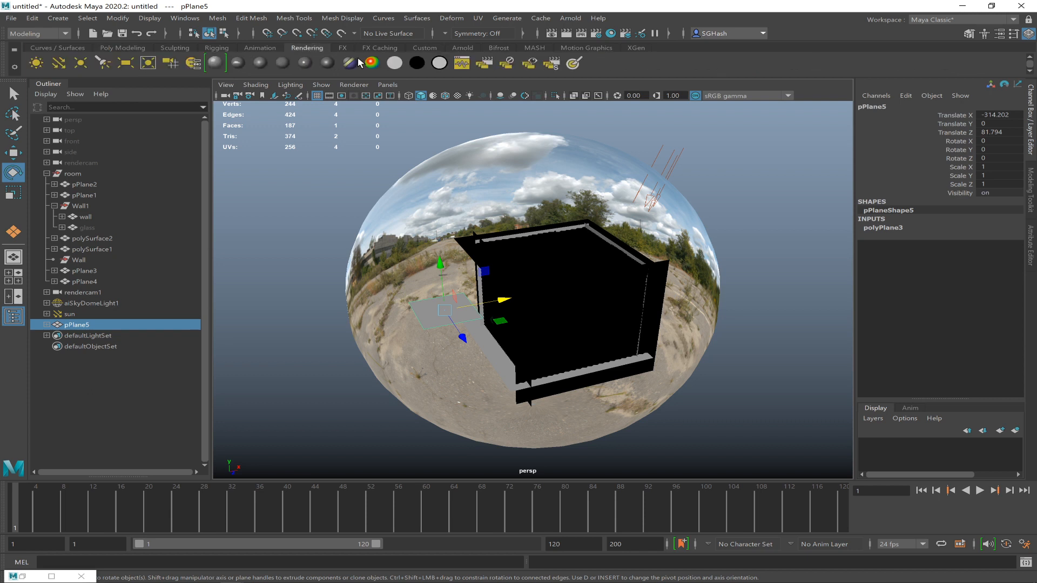
{"action": "left_click", "coordinate": [420, 63]}
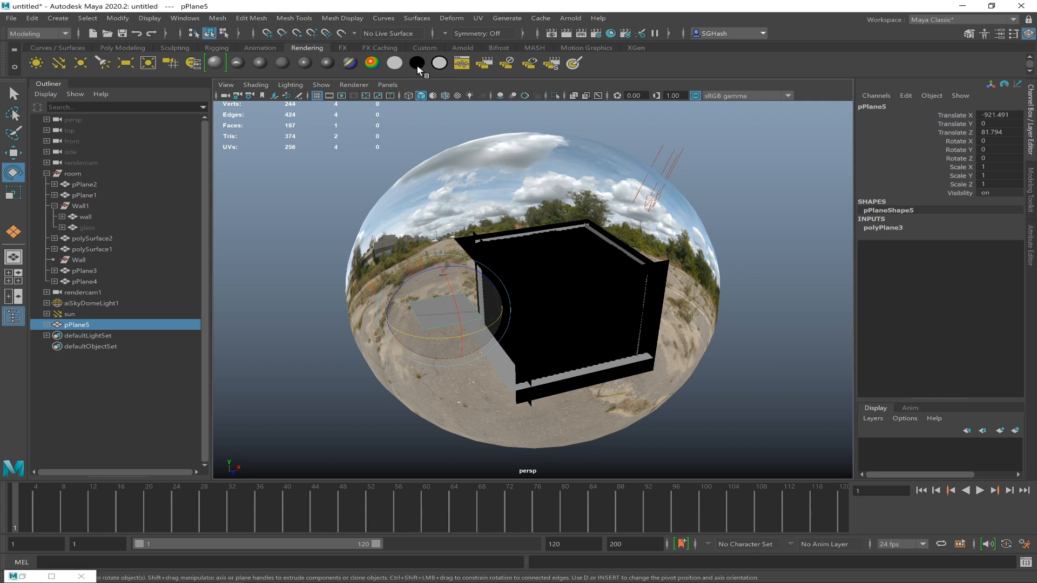
{"action": "left_click", "coordinate": [417, 64]}
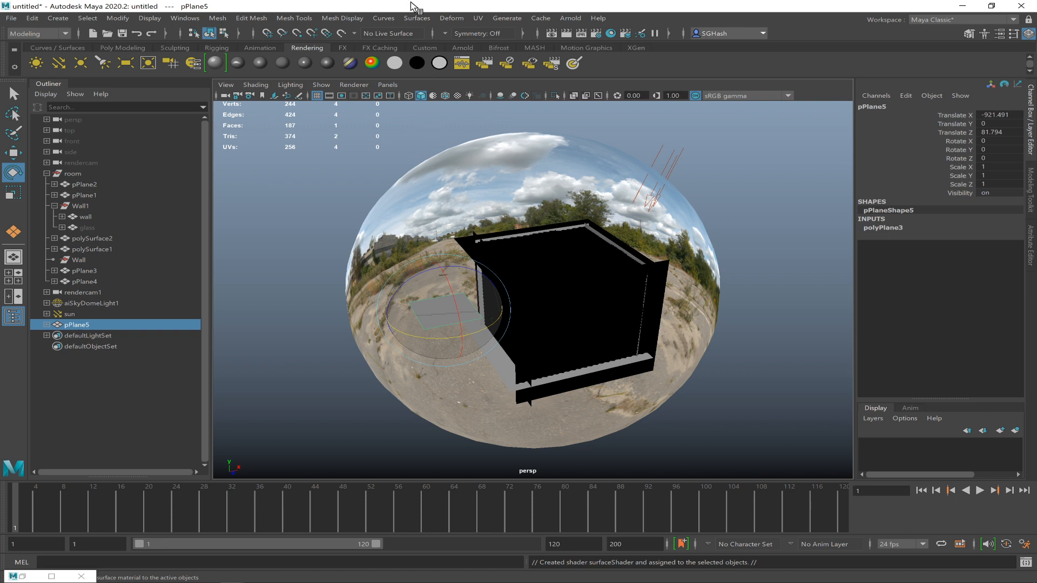
{"action": "middle_click_drag", "start_coordinate": [417, 63], "coordinate": [449, 294]}
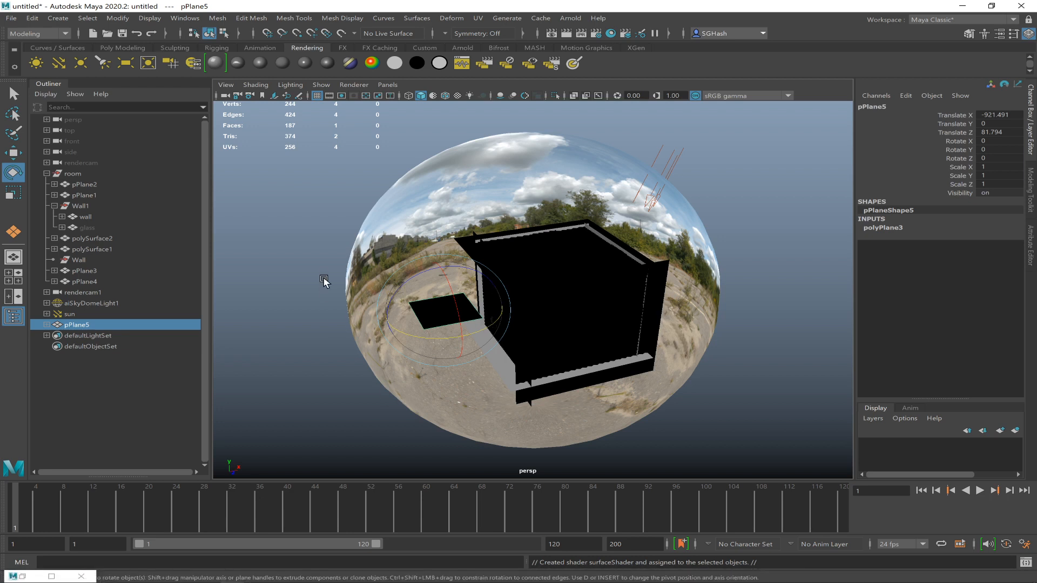
Connect a File texture to the Out Color of pPlane5's surface shader
{"action": "key", "text": "ctrl+a"}
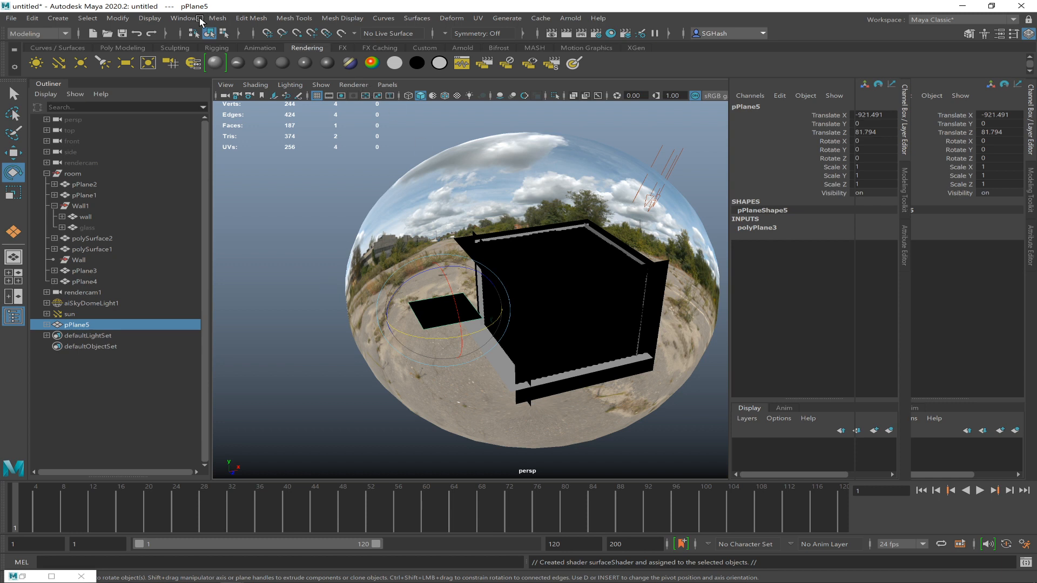
{"action": "key", "text": "ctrl+a"}
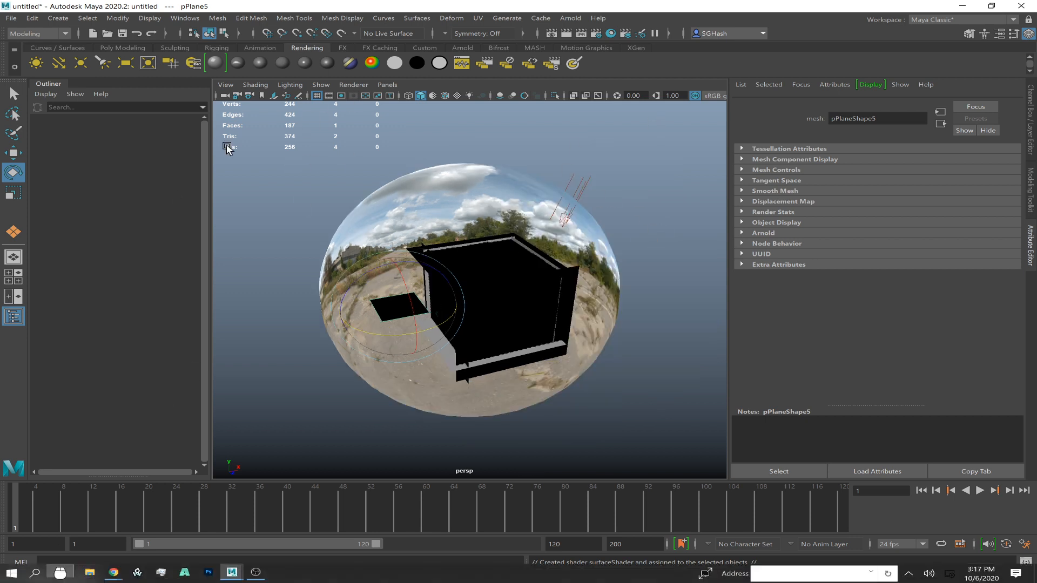
{"action": "left_click", "coordinate": [186, 17]}
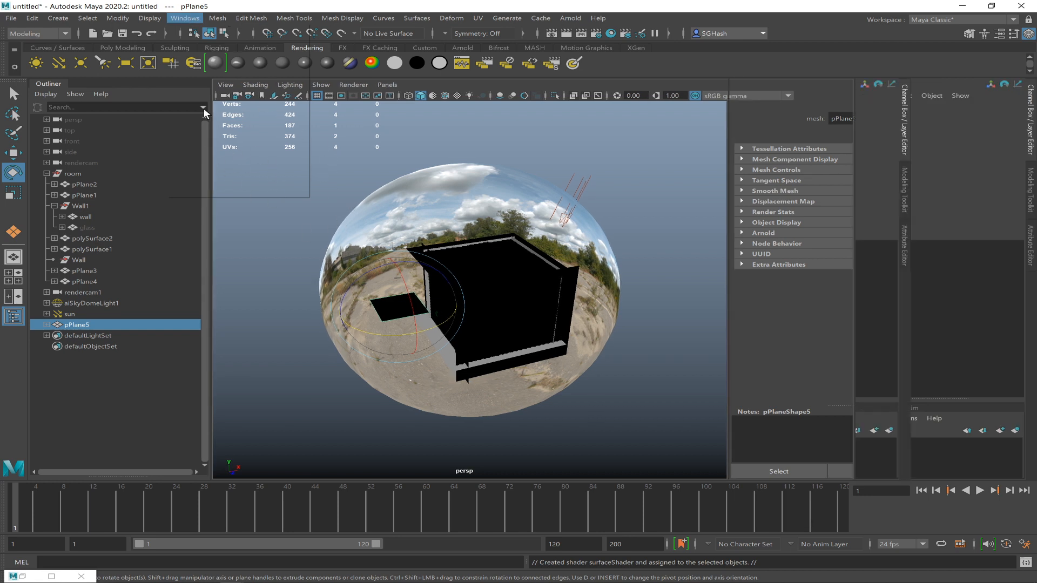
{"action": "left_click", "coordinate": [175, 18]}
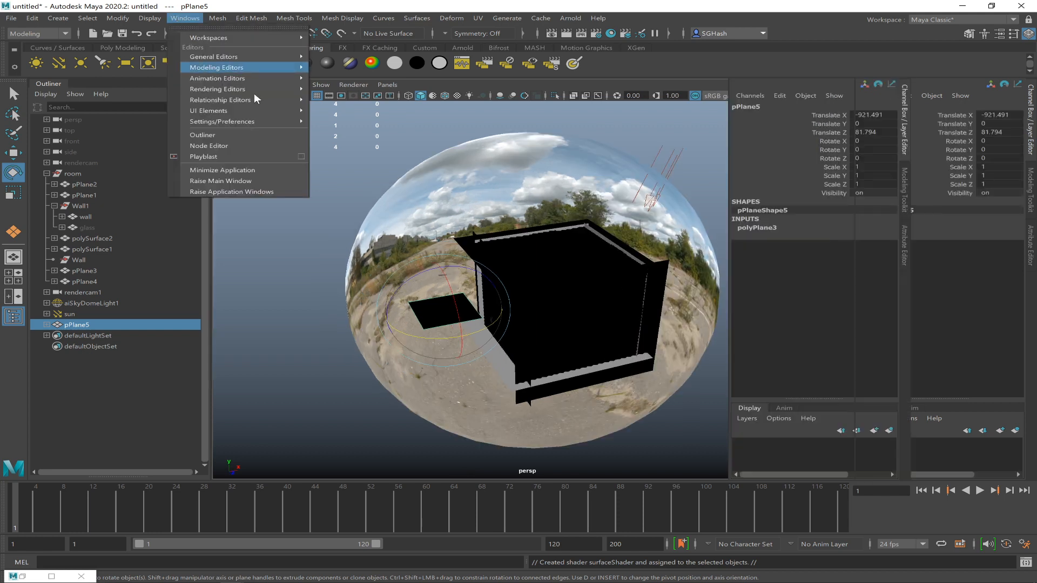
{"action": "mouse_move", "coordinate": [261, 90]}
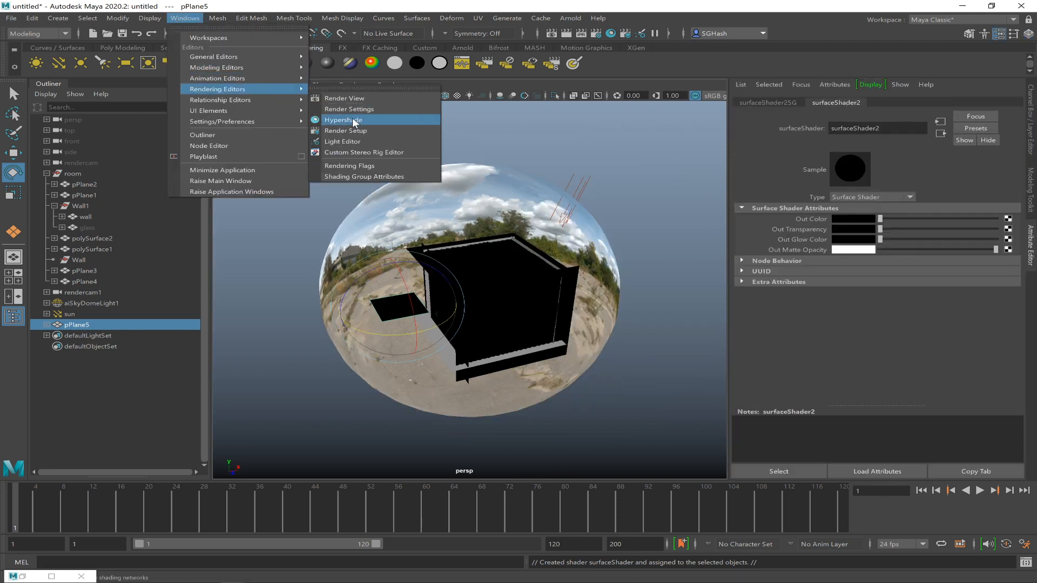
{"action": "left_click", "coordinate": [1008, 219]}
{"action": "left_click", "coordinate": [1008, 219]}
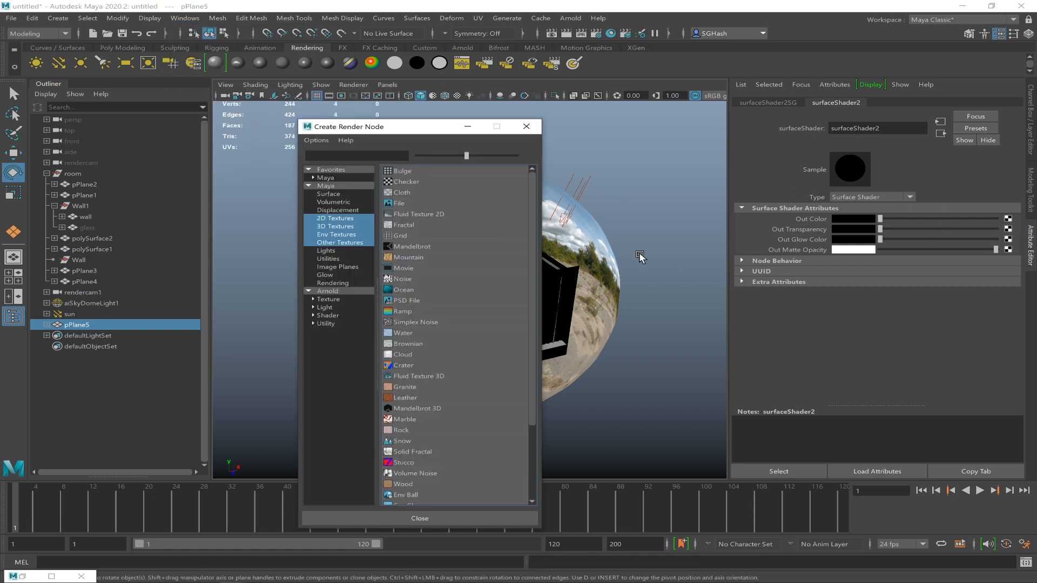
{"action": "left_click", "coordinate": [389, 203]}
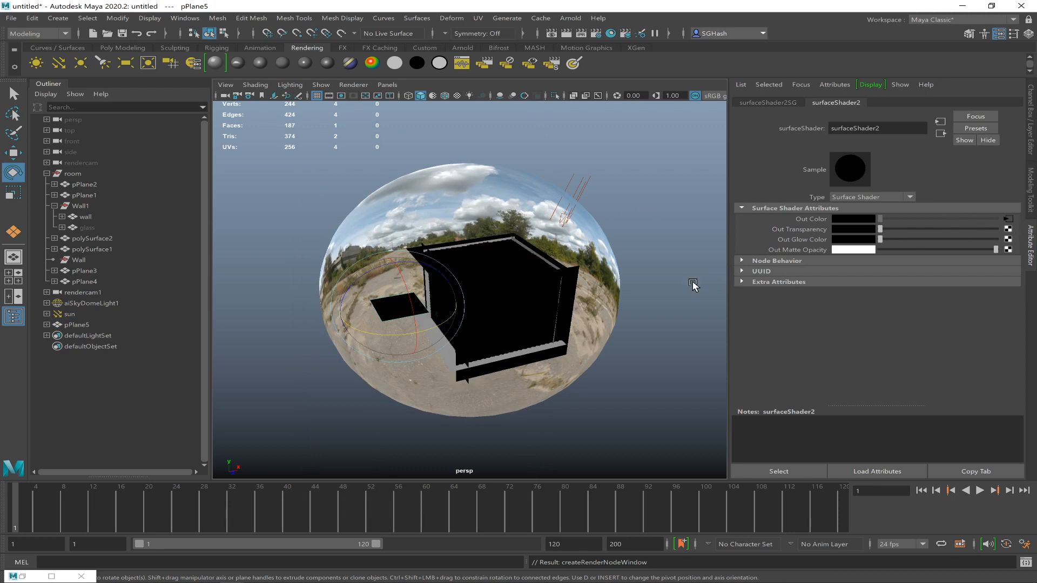
{"action": "right_click_drag", "start_coordinate": [407, 294], "coordinate": [419, 304]}
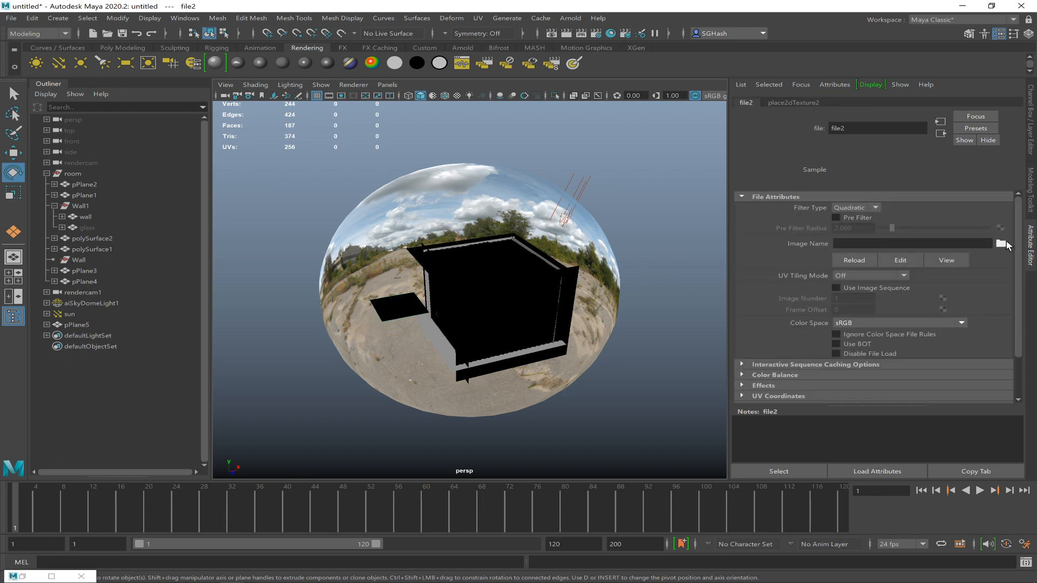
Load emptylot.jpg from the Desktop as the file texture's image
{"action": "left_click", "coordinate": [1002, 243]}
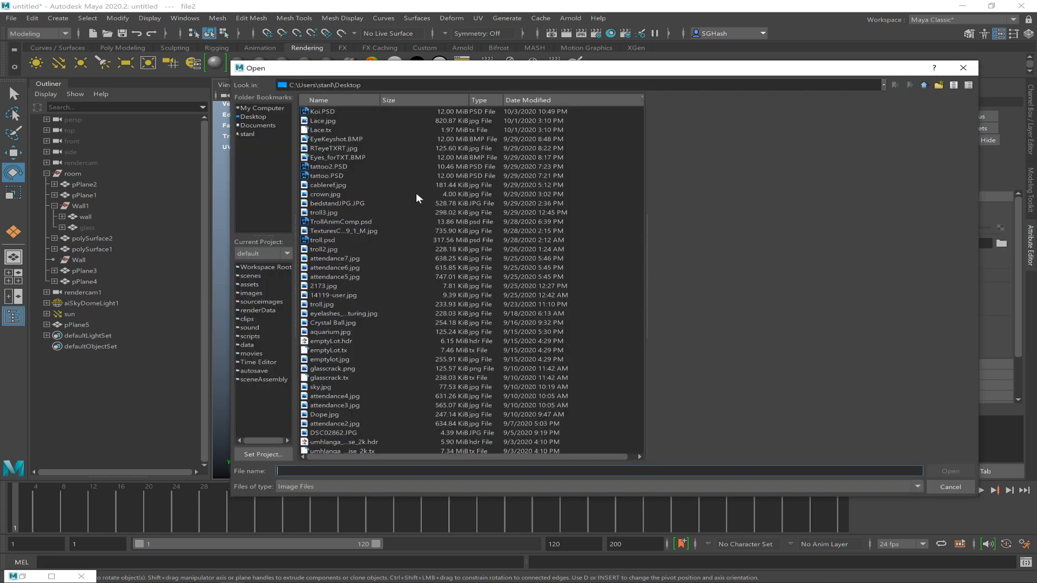
{"action": "left_click", "coordinate": [262, 115]}
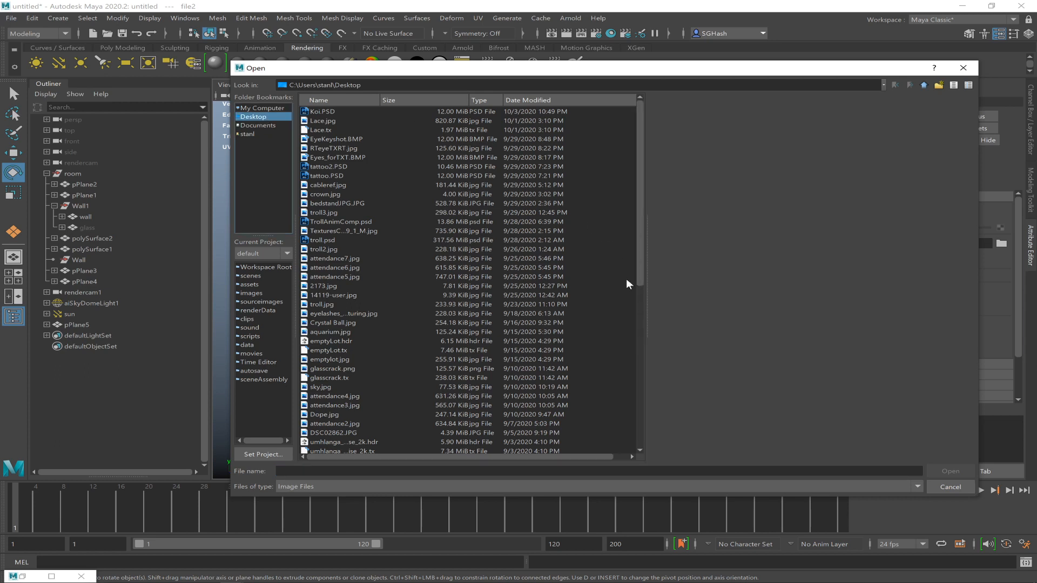
{"action": "scroll", "coordinate": [645, 276], "scroll_direction": "down", "scroll_amount": 4}
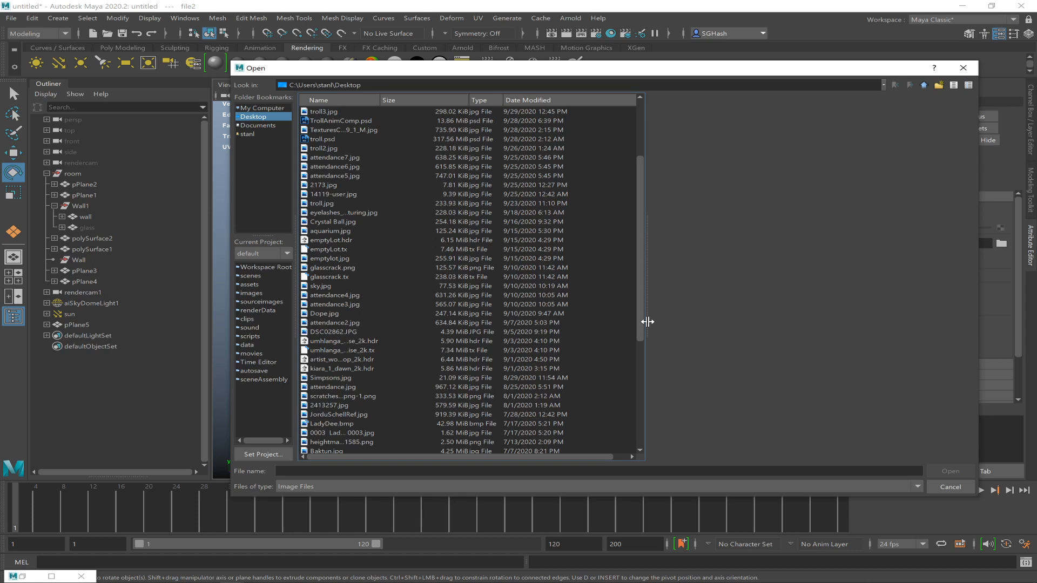
{"action": "scroll", "coordinate": [642, 312], "scroll_direction": "down", "scroll_amount": 1}
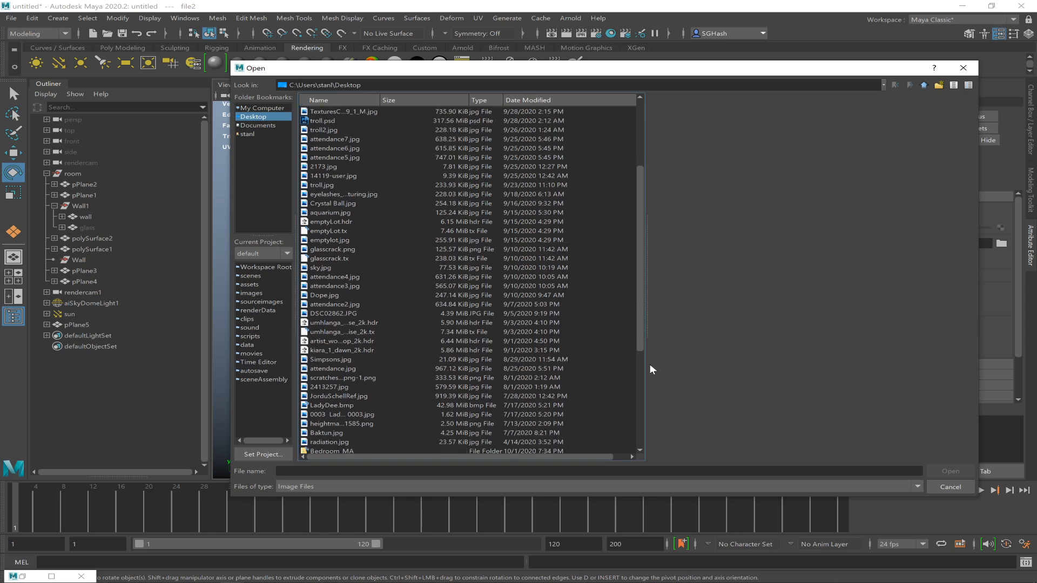
{"action": "scroll", "coordinate": [420, 442], "scroll_direction": "down", "scroll_amount": 3}
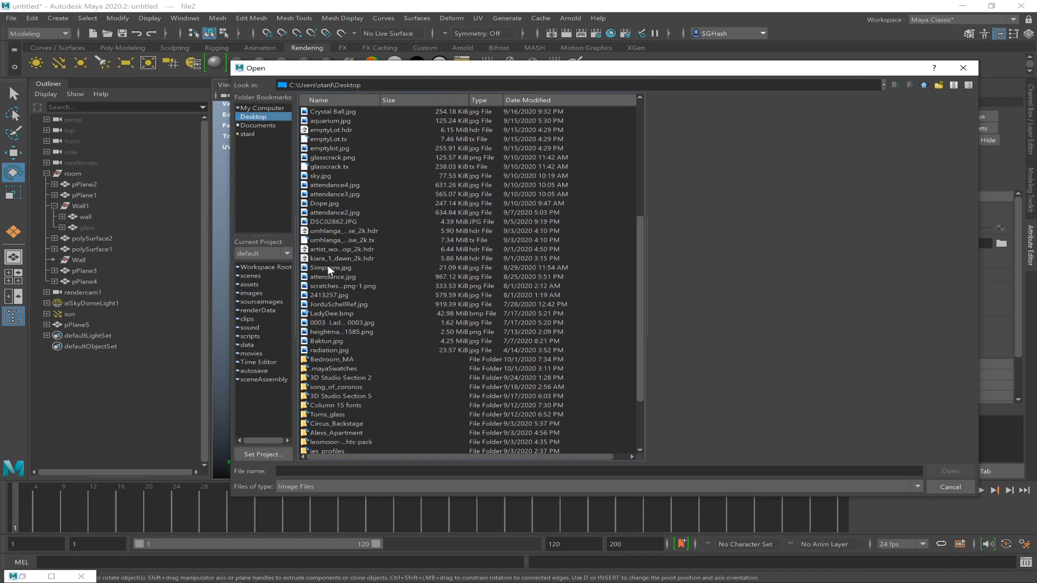
{"action": "left_click", "coordinate": [357, 222]}
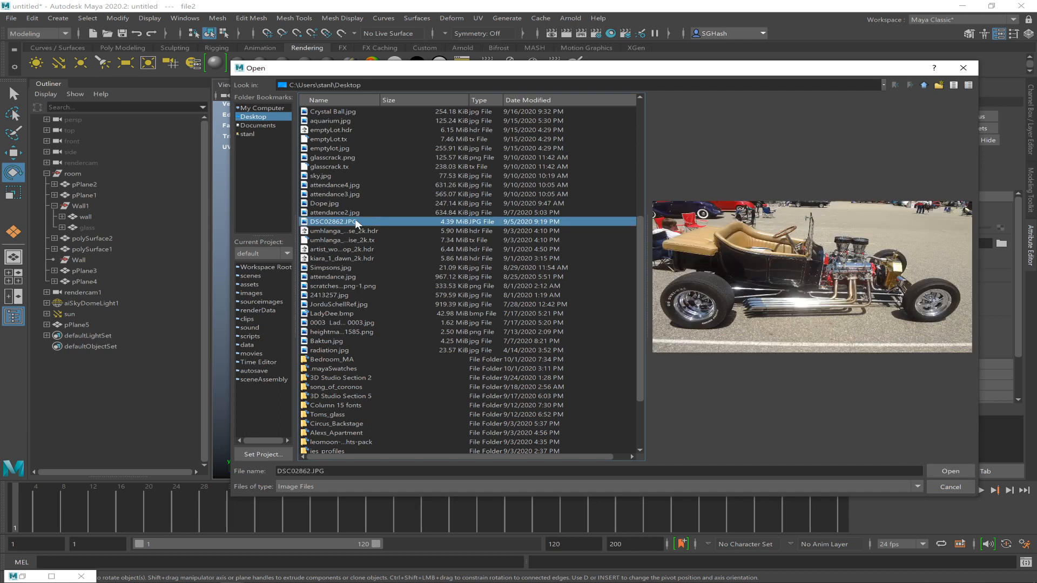
{"action": "left_click", "coordinate": [349, 149]}
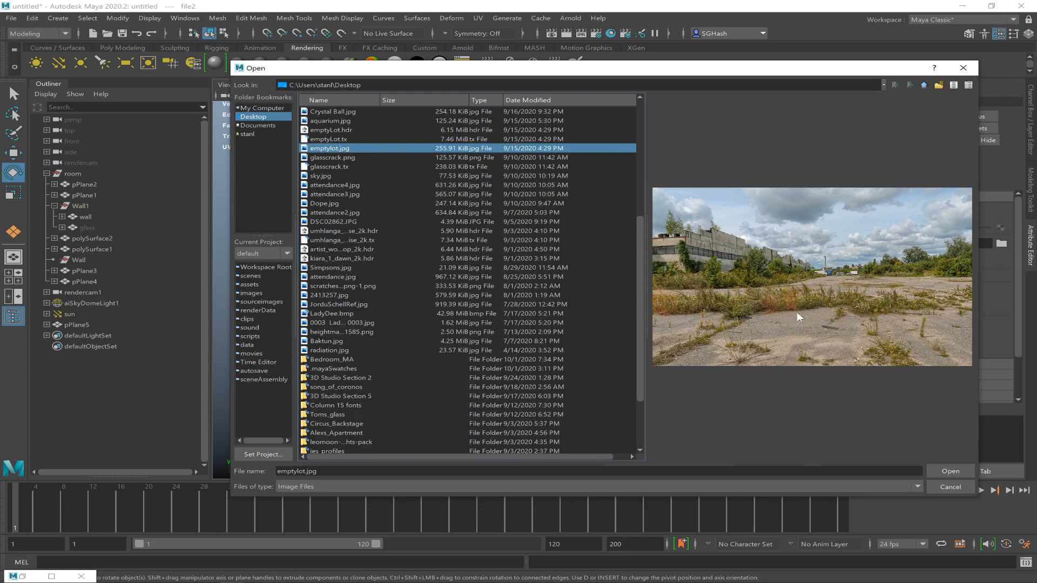
{"action": "left_click", "coordinate": [952, 470]}
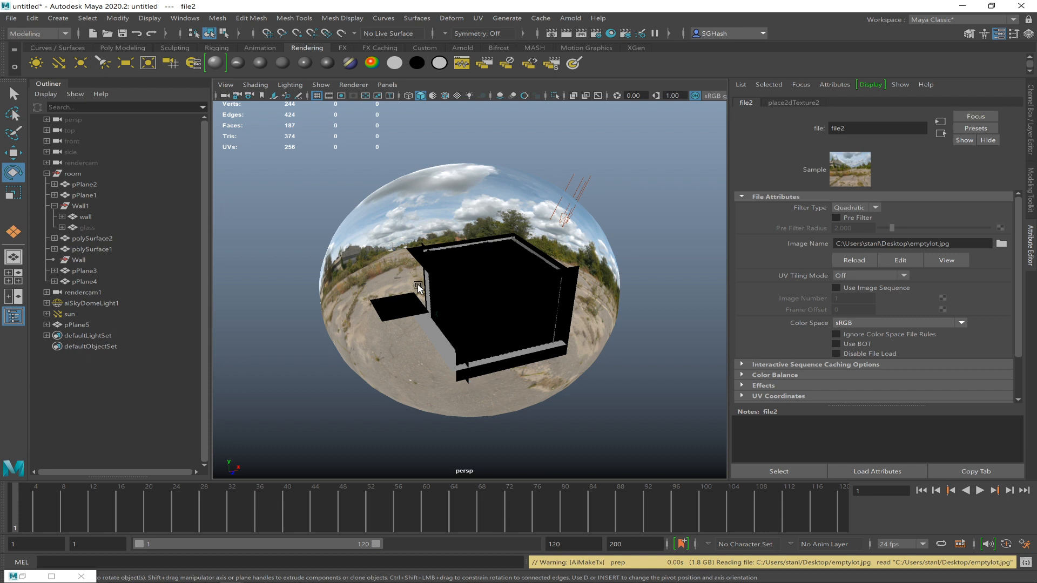
Select pPlane5 and show textures in the viewport
{"action": "right_click_drag", "start_coordinate": [427, 283], "coordinate": [550, 329], "text": "alt"}
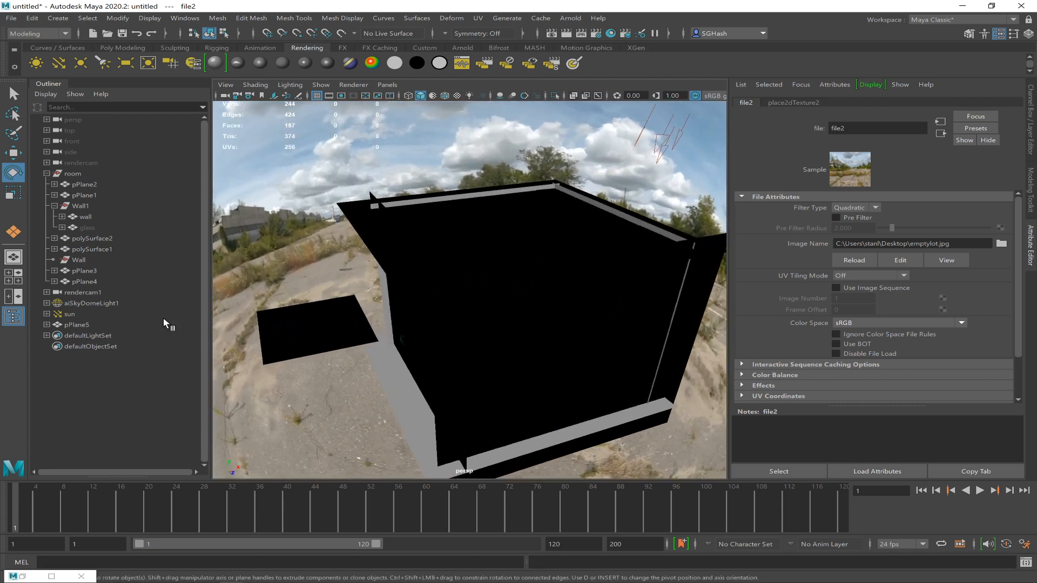
{"action": "left_click", "coordinate": [81, 325]}
{"action": "key", "text": "6"}
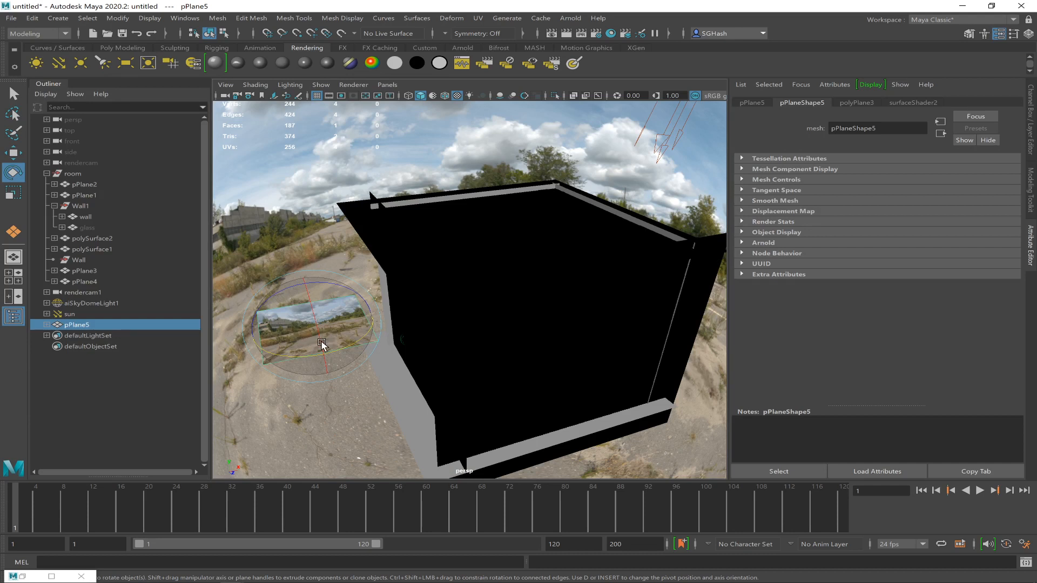
{"action": "left_click_drag", "start_coordinate": [322, 344], "coordinate": [345, 318]}
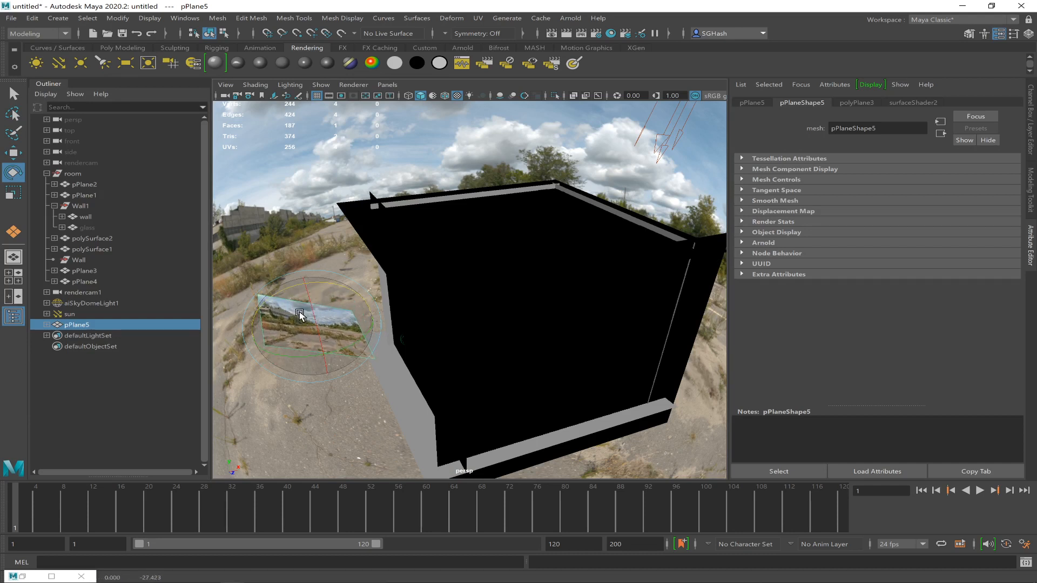
{"action": "key", "text": "ctrl+z"}
{"action": "key", "text": "ctrl+z"}
Stand pPlane5 upright by setting its Rotate Z to -90
{"action": "left_click", "coordinate": [256, 313]}
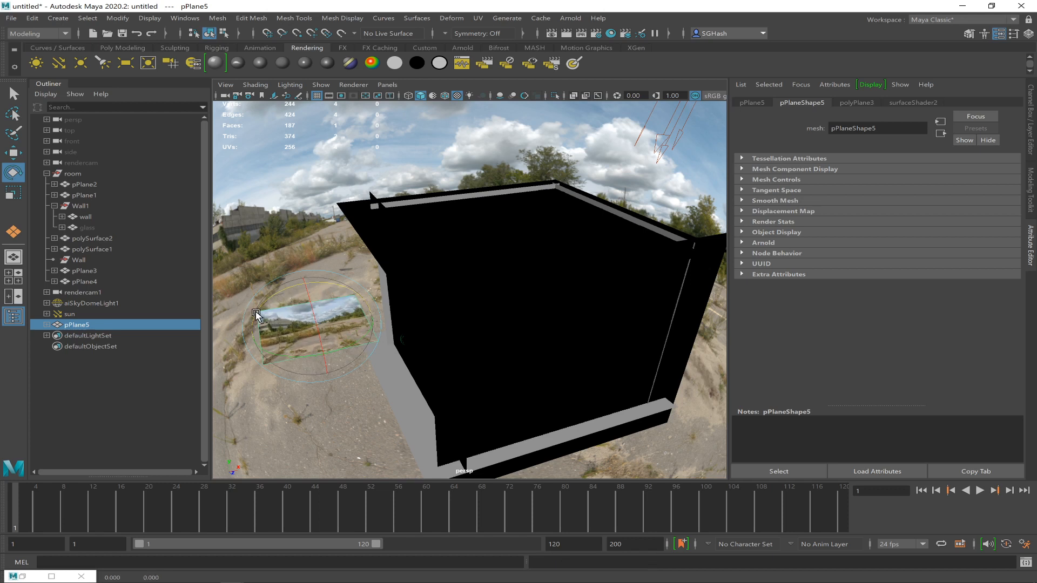
{"action": "left_click_drag", "start_coordinate": [257, 314], "coordinate": [348, 256]}
{"action": "left_click", "coordinate": [1032, 140]}
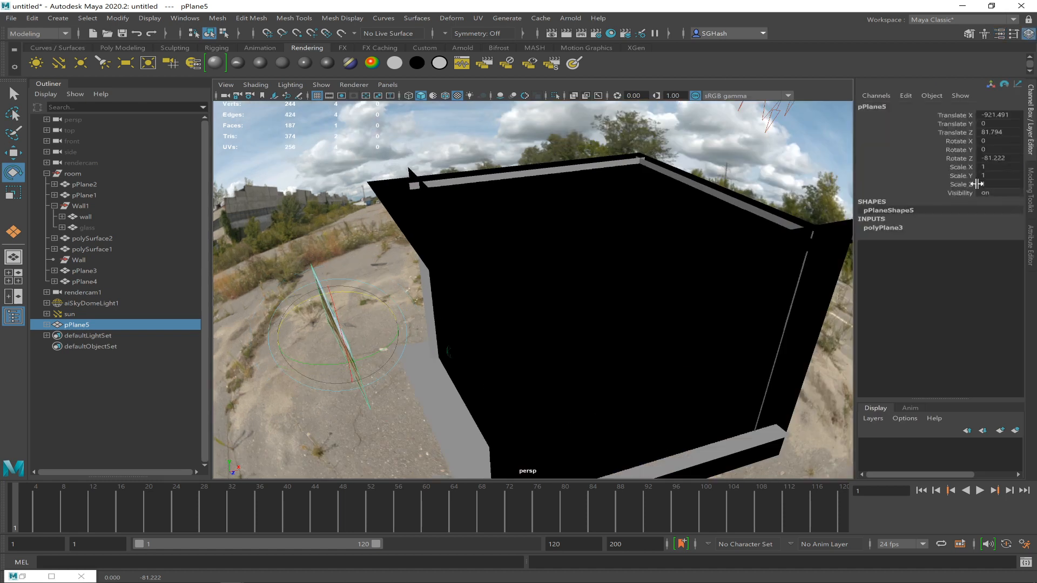
{"action": "double_click", "coordinate": [1006, 160]}
{"action": "type", "text": "-90"}
{"action": "key", "text": "Return"}
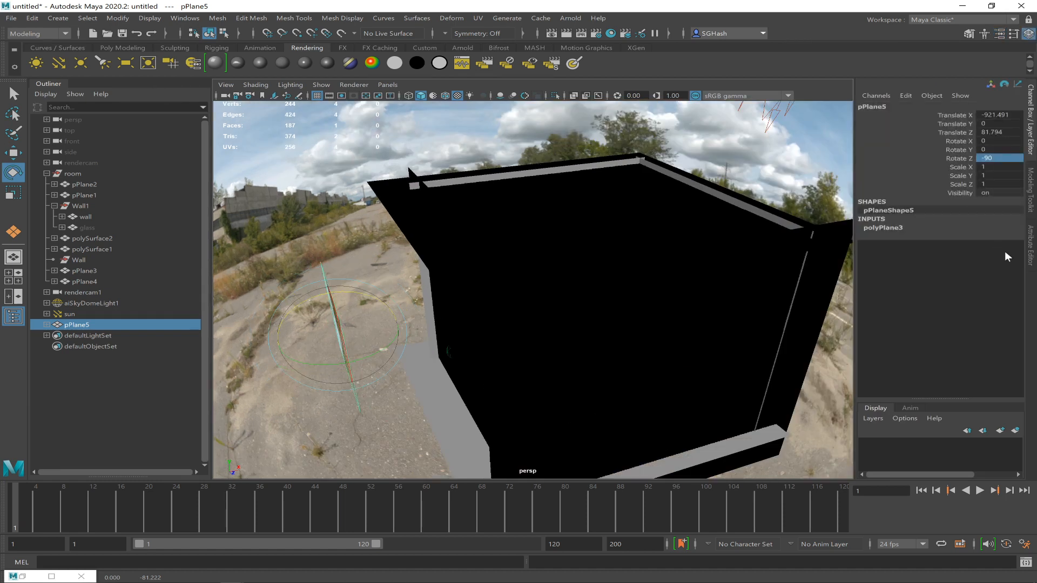
Turn the image on pPlane5 upright by setting its Rotate Y to 90
{"action": "left_click_drag", "start_coordinate": [438, 324], "coordinate": [640, 312], "text": "alt"}
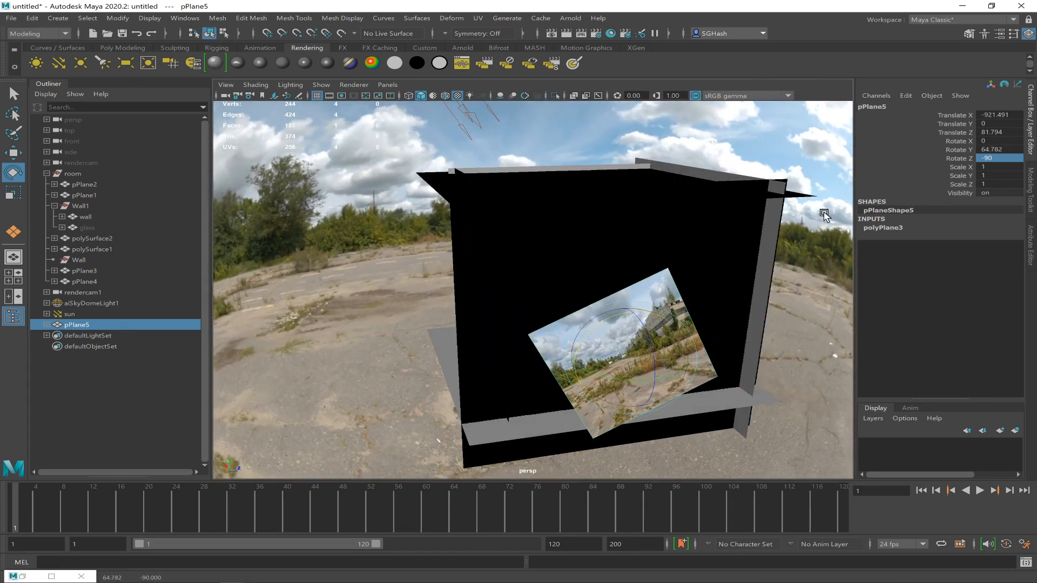
{"action": "double_click", "coordinate": [997, 149]}
{"action": "type", "text": "90"}
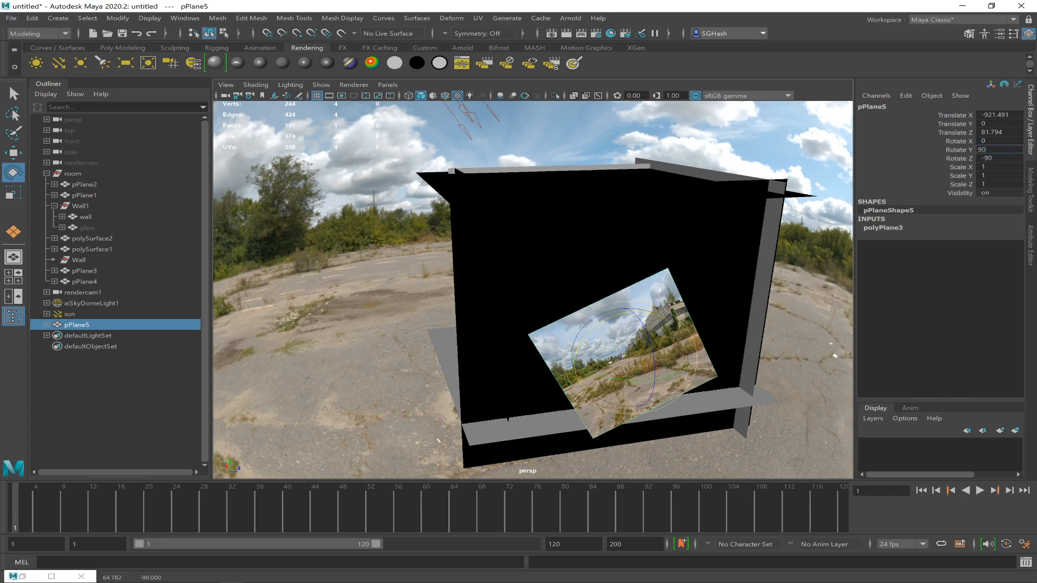
{"action": "key", "text": "Return"}
Move pPlane5 in front of the room's window, to about Translate X 874.423, Y 261.798 and Z 372.277
{"action": "left_click_drag", "start_coordinate": [621, 351], "coordinate": [766, 323], "text": "alt"}
{"action": "key", "text": "w"}
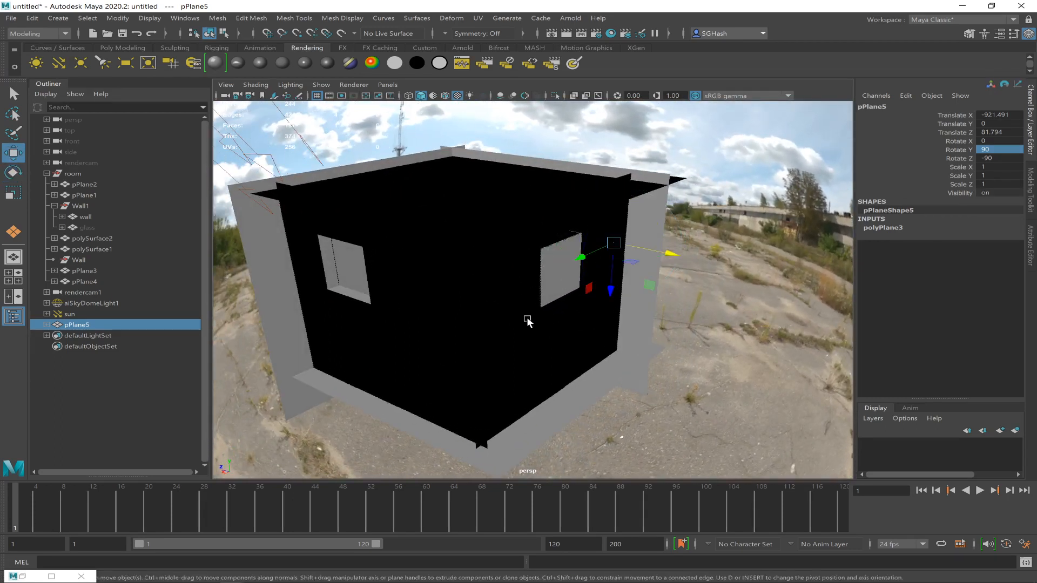
{"action": "left_click_drag", "start_coordinate": [575, 261], "coordinate": [291, 383]}
{"action": "mouse_move", "coordinate": [366, 370]}
{"action": "left_mouse_down", "text": "alt"}
{"action": "mouse_move", "coordinate": [396, 373]}
{"action": "mouse_move", "coordinate": [339, 365]}
{"action": "mouse_move", "coordinate": [363, 362]}
{"action": "left_mouse_up", "text": "alt"}
{"action": "left_click_drag", "start_coordinate": [434, 363], "coordinate": [425, 305]}
{"action": "left_click_drag", "start_coordinate": [506, 253], "coordinate": [484, 245]}
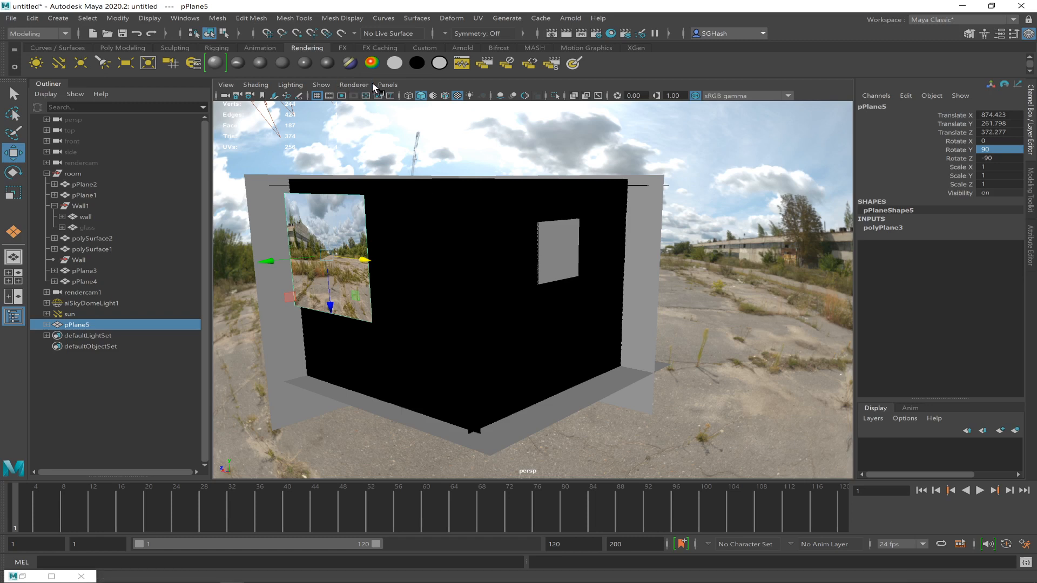
Switch the viewport from the persp camera to rendercam1
{"action": "left_click", "coordinate": [393, 84]}
{"action": "mouse_move", "coordinate": [459, 95]}
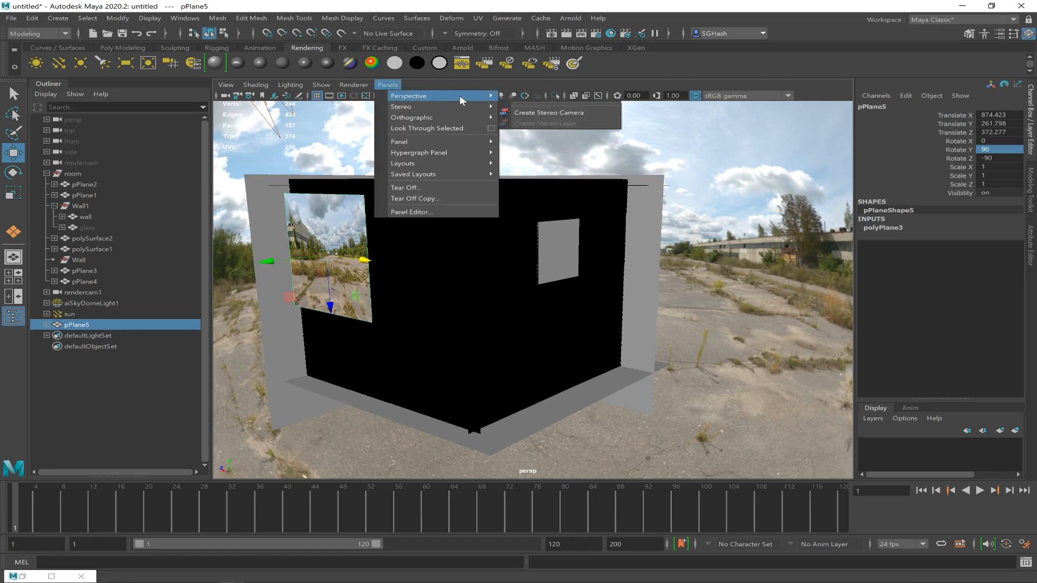
{"action": "left_click", "coordinate": [535, 118]}
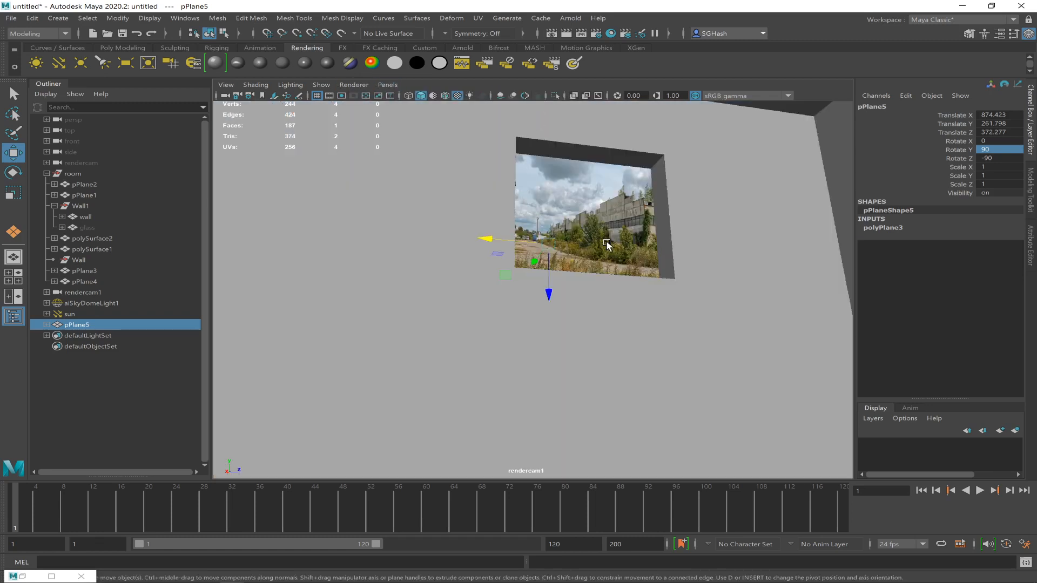
Raise pPlane5 behind the window to about Translate Y 291.256 and activate the Scale tool
{"action": "right_click", "coordinate": [551, 283]}
{"action": "left_click", "coordinate": [549, 289]}
{"action": "key", "text": "ctrl+z"}
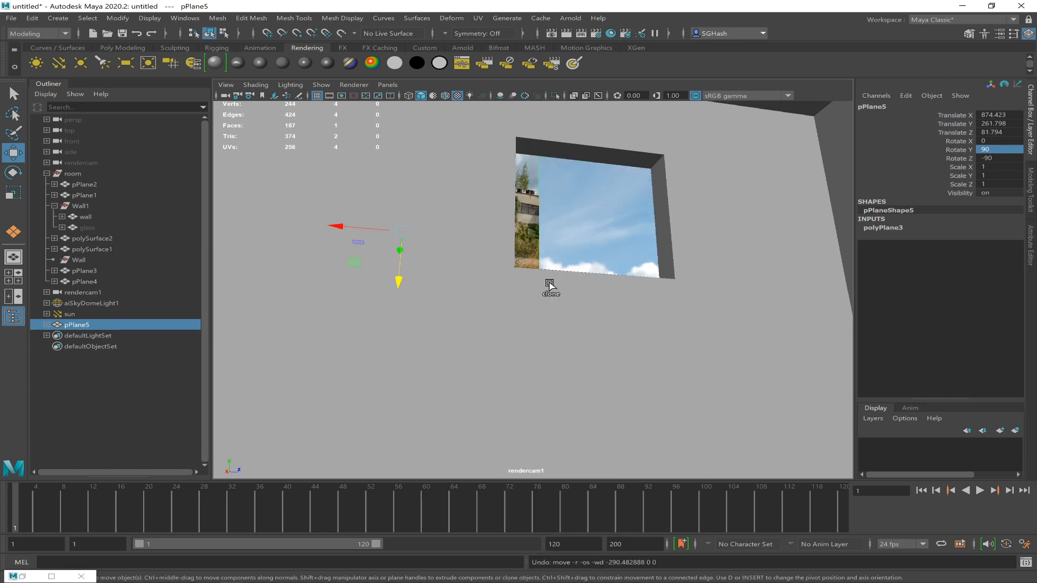
{"action": "key", "text": "shift+z"}
{"action": "mouse_move", "coordinate": [550, 289]}
{"action": "left_mouse_down"}
{"action": "mouse_move", "coordinate": [550, 359]}
{"action": "mouse_move", "coordinate": [546, 283]}
{"action": "left_mouse_up"}
{"action": "key", "text": "r"}
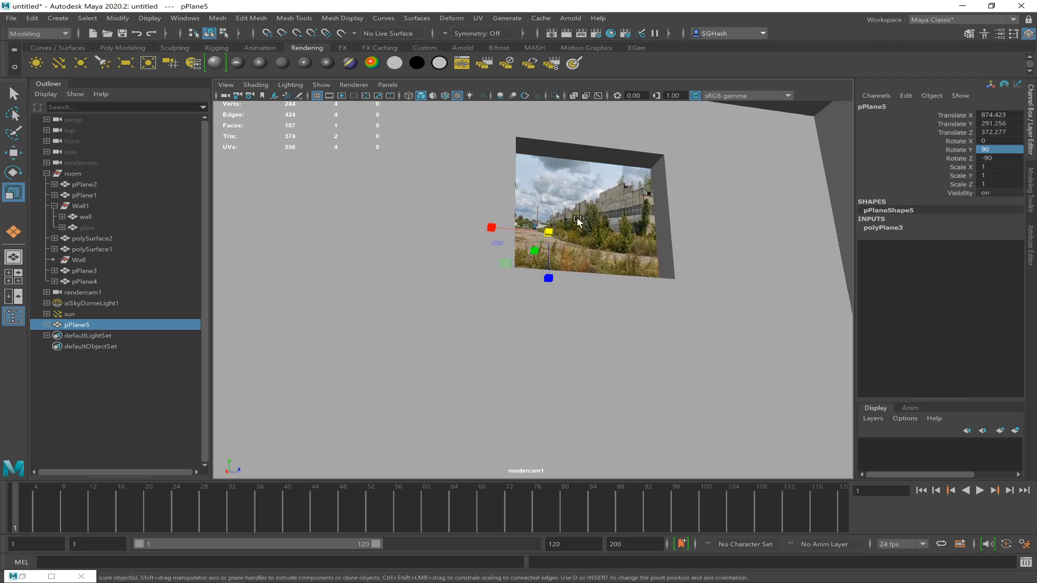
Scale pPlane5 uniformly to about 1.741 and move it behind the window to about Translate Y 178.367 and Translate Z 537.289
{"action": "left_click_drag", "start_coordinate": [549, 232], "coordinate": [591, 281]}
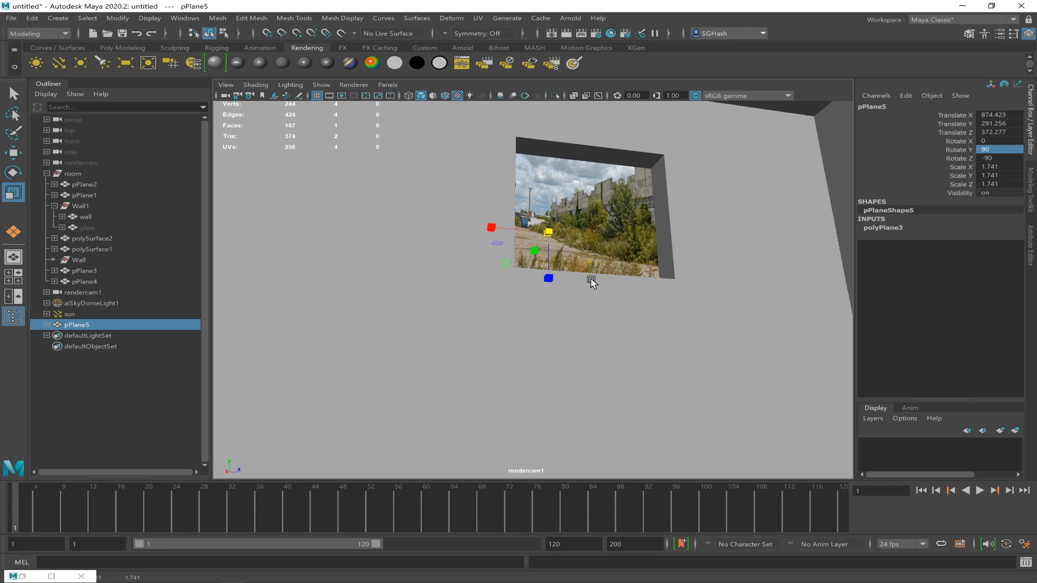
{"action": "key", "text": "w"}
{"action": "left_click_drag", "start_coordinate": [491, 228], "coordinate": [576, 232]}
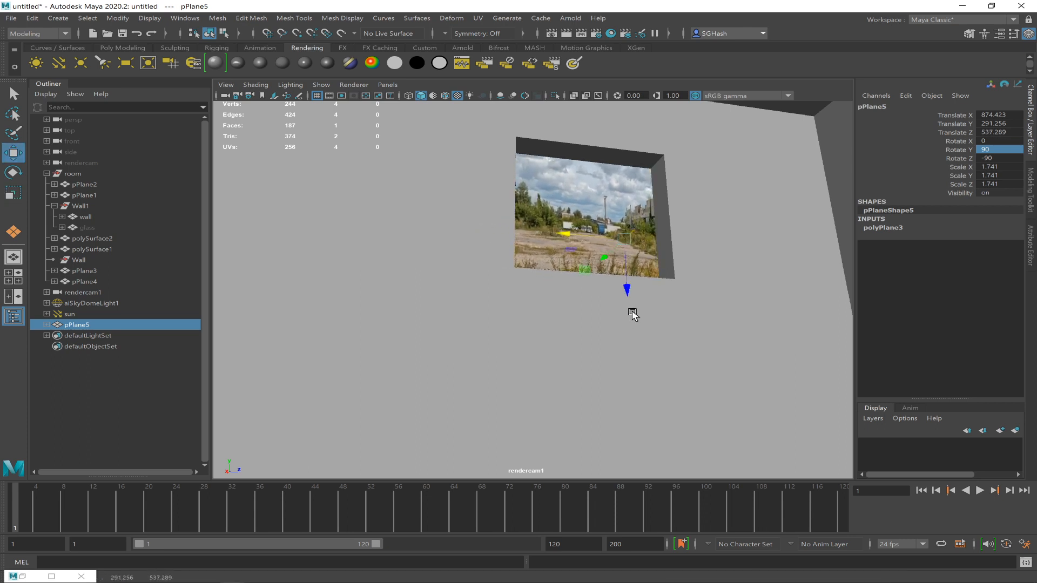
{"action": "left_click_drag", "start_coordinate": [630, 290], "coordinate": [636, 334]}
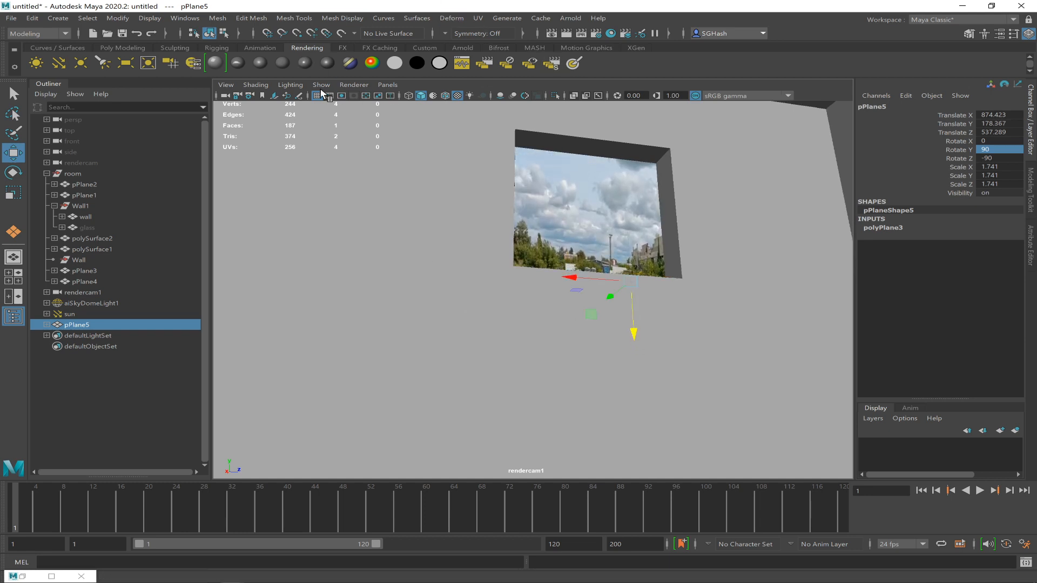
Render the room in a fresh Arnold RenderView, examine the background image through the window, and put the render window away
{"action": "left_click", "coordinate": [24, 576]}
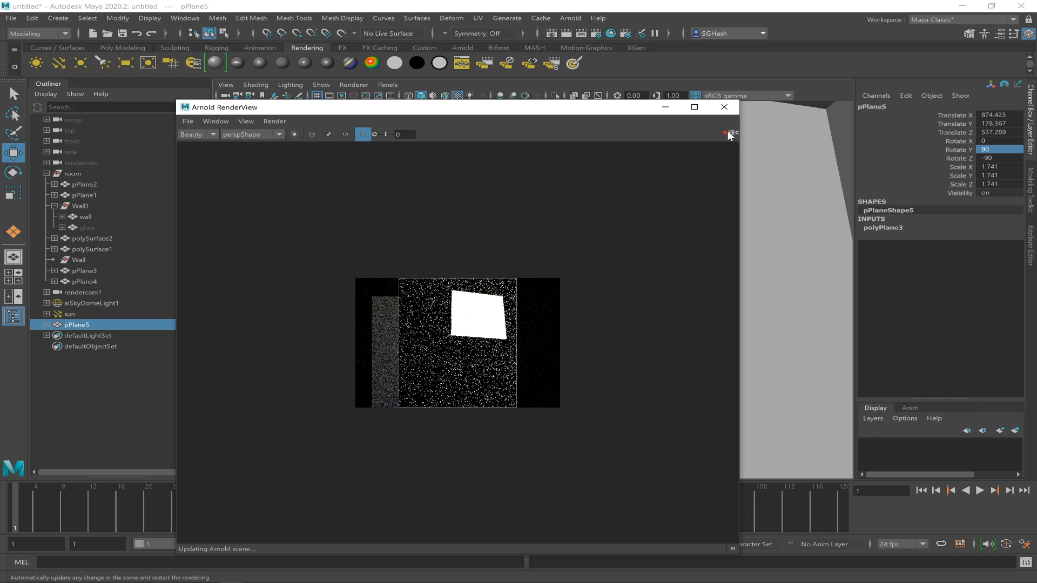
{"action": "left_click", "coordinate": [724, 106]}
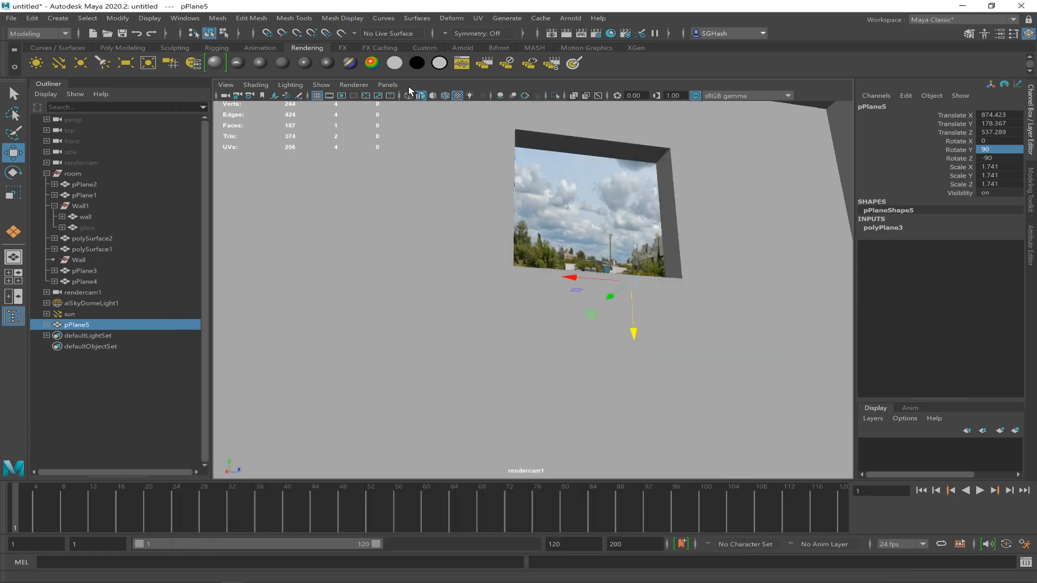
{"action": "left_click", "coordinate": [460, 48]}
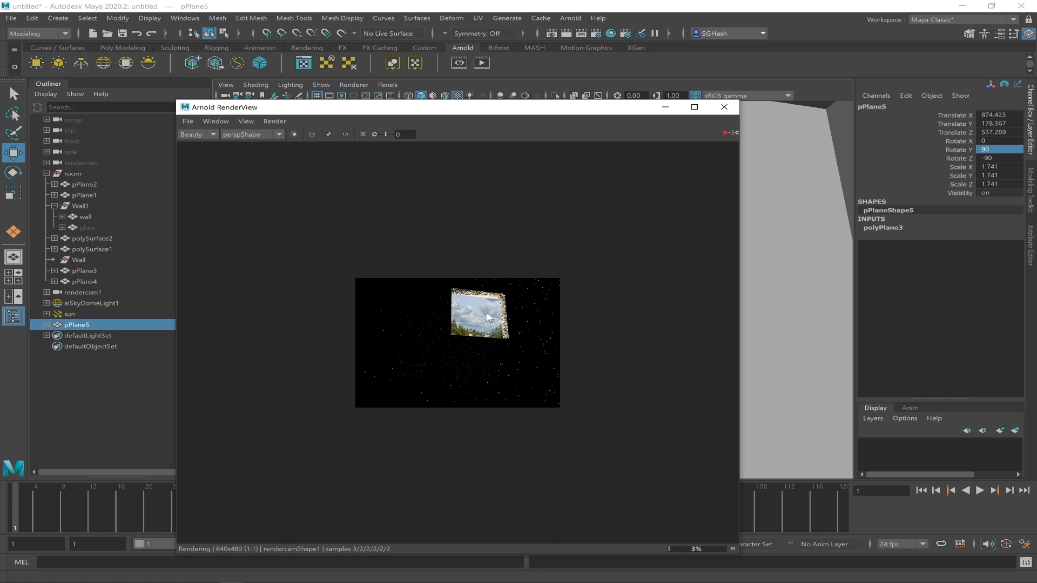
{"action": "left_click_drag", "start_coordinate": [621, 113], "coordinate": [475, 219]}
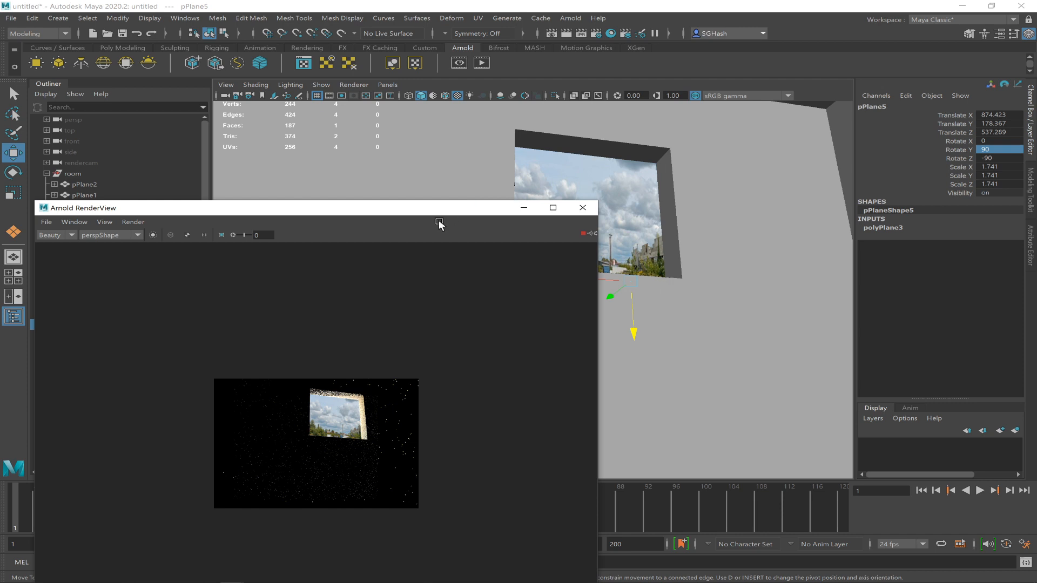
{"action": "left_click_drag", "start_coordinate": [435, 213], "coordinate": [573, 273]}
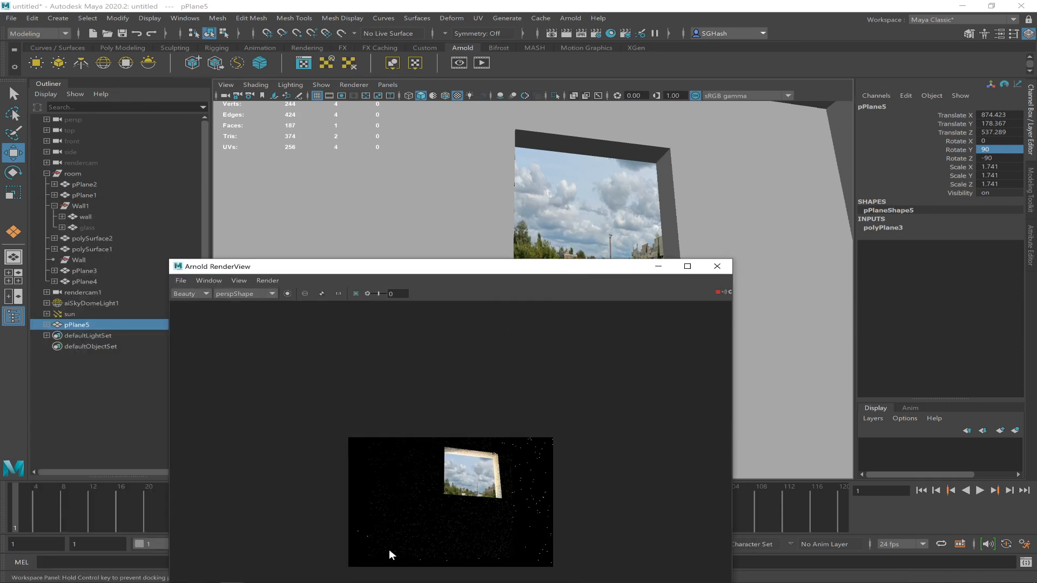
{"action": "left_click", "coordinate": [719, 292]}
{"action": "left_click", "coordinate": [649, 272]}
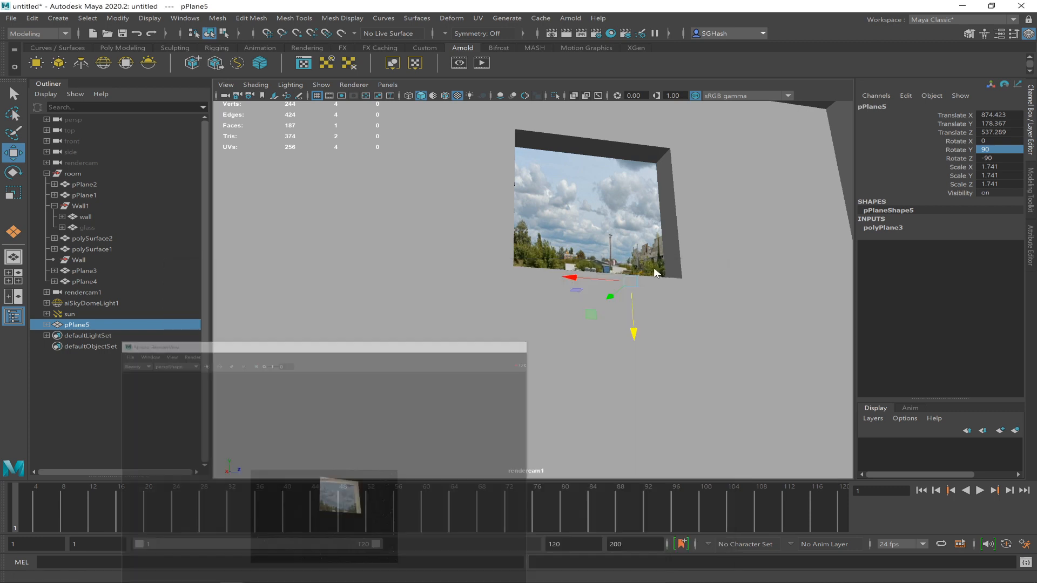
Rename pPlane5 as outdoors
{"action": "double_click", "coordinate": [109, 324]}
{"action": "type", "text": "outdoors"}
{"action": "key", "text": "Return"}
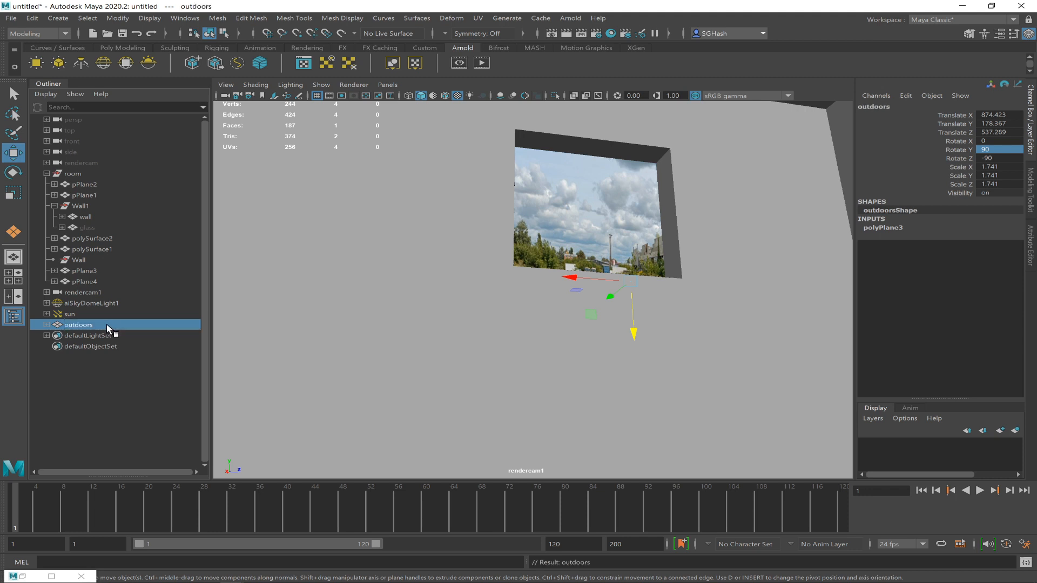
Rename the outdoors plane as BG plate
{"action": "double_click", "coordinate": [106, 324]}
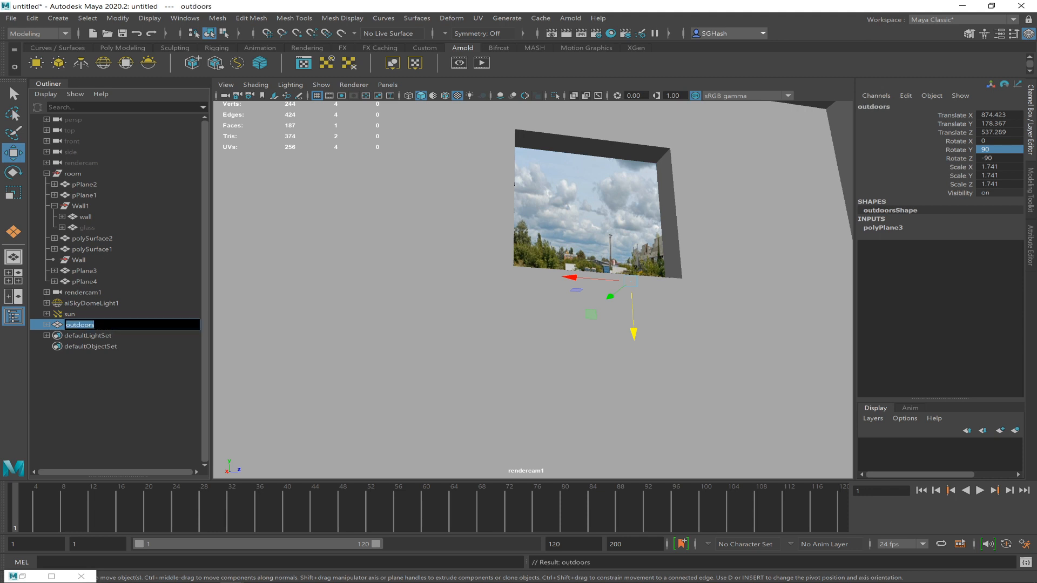
{"action": "type", "text": "BG plate"}
{"action": "key", "text": "Return"}
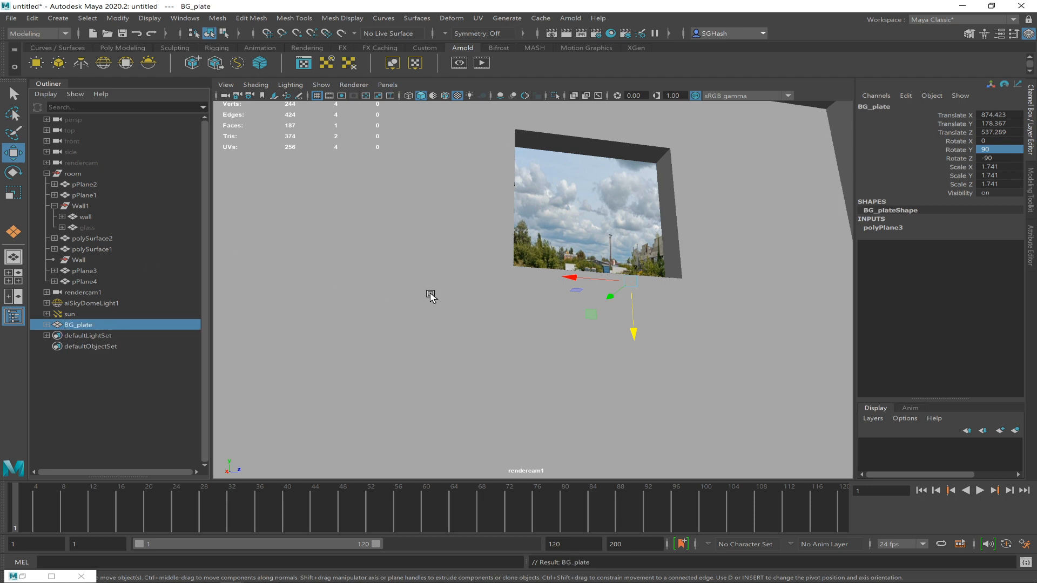
Inspect the sun and sky dome light entries in the Light Editor and close the editor
{"action": "left_click", "coordinate": [186, 18]}
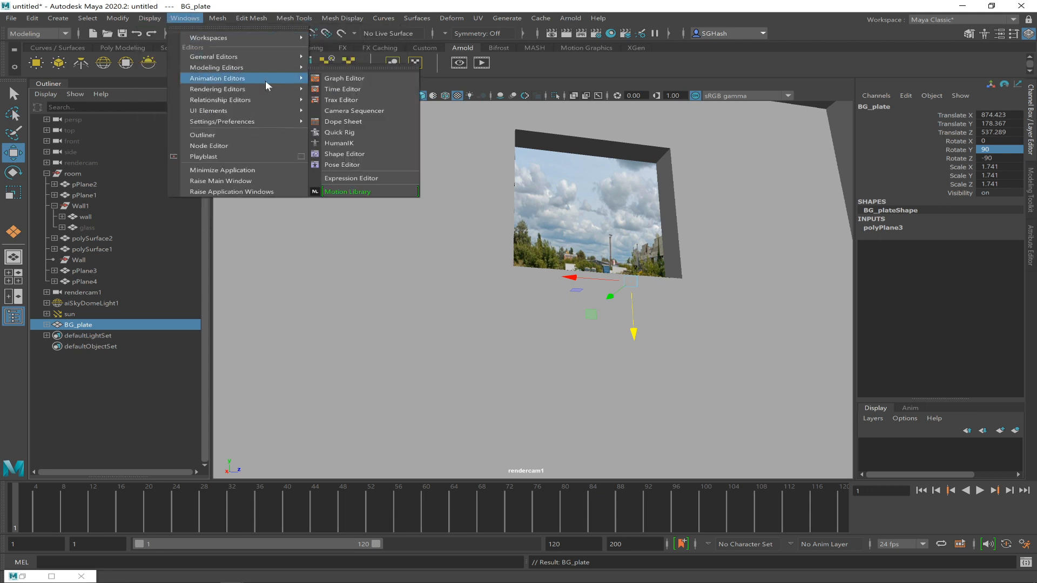
{"action": "mouse_move", "coordinate": [277, 93]}
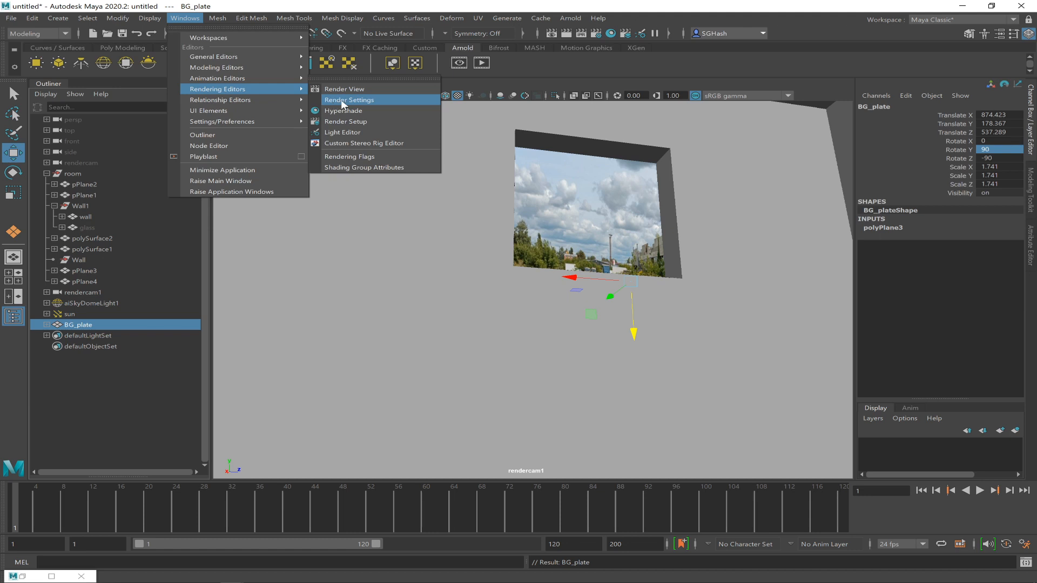
{"action": "left_click", "coordinate": [358, 134]}
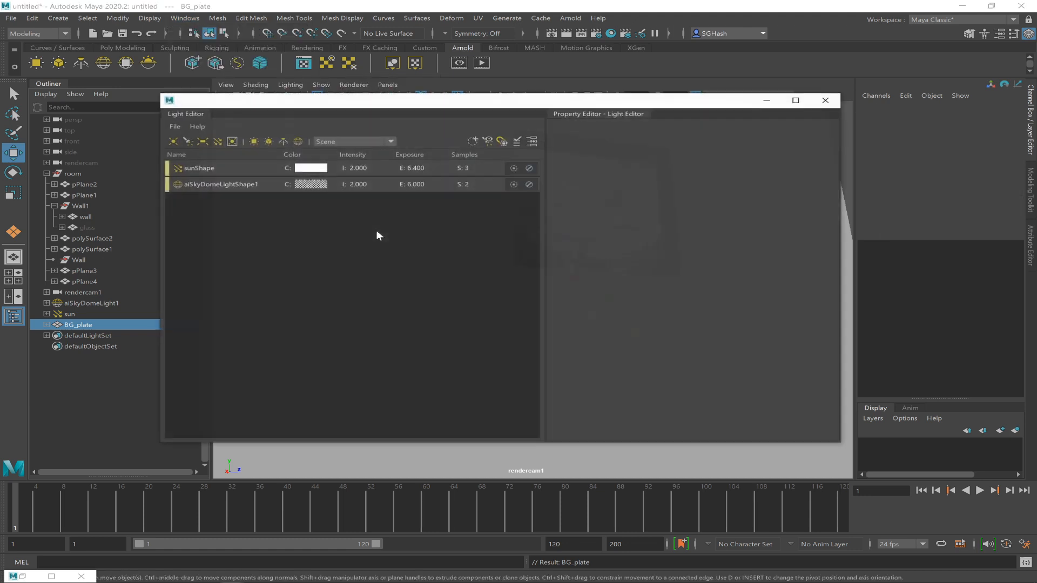
{"action": "left_click_drag", "start_coordinate": [668, 105], "coordinate": [634, 283]}
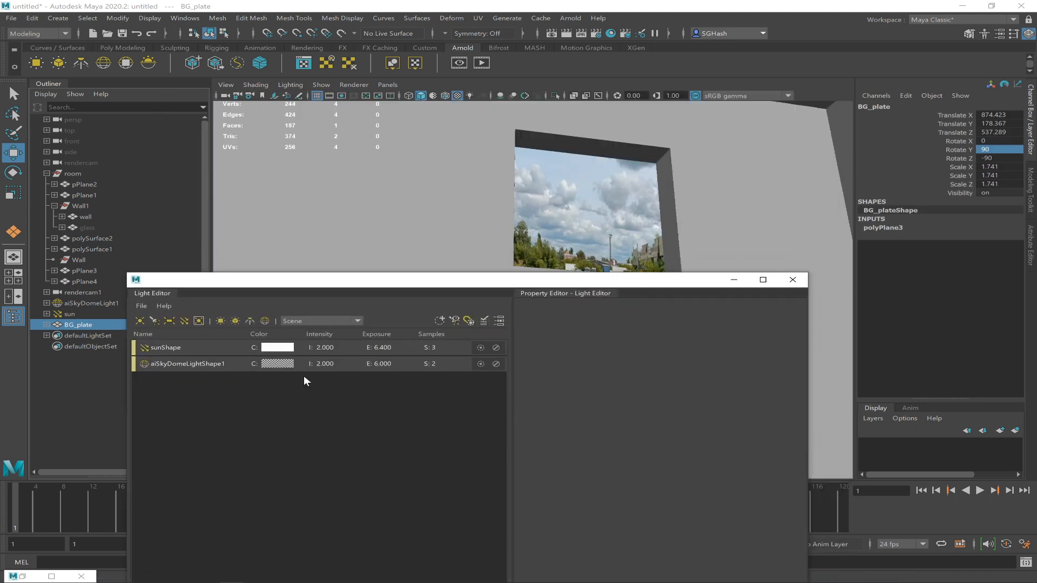
{"action": "left_click", "coordinate": [195, 348]}
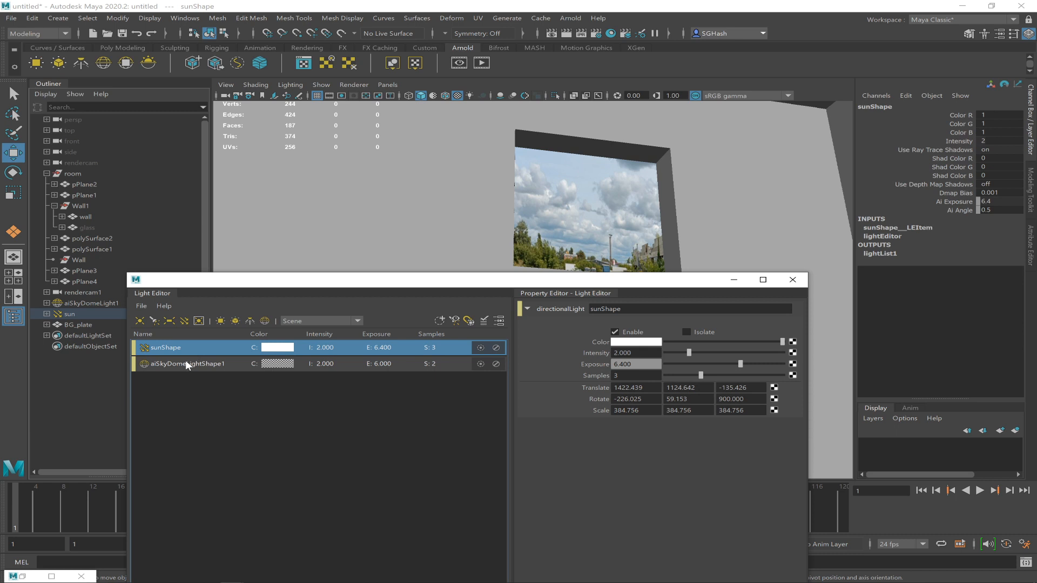
{"action": "left_click", "coordinate": [186, 364]}
{"action": "left_click", "coordinate": [793, 280]}
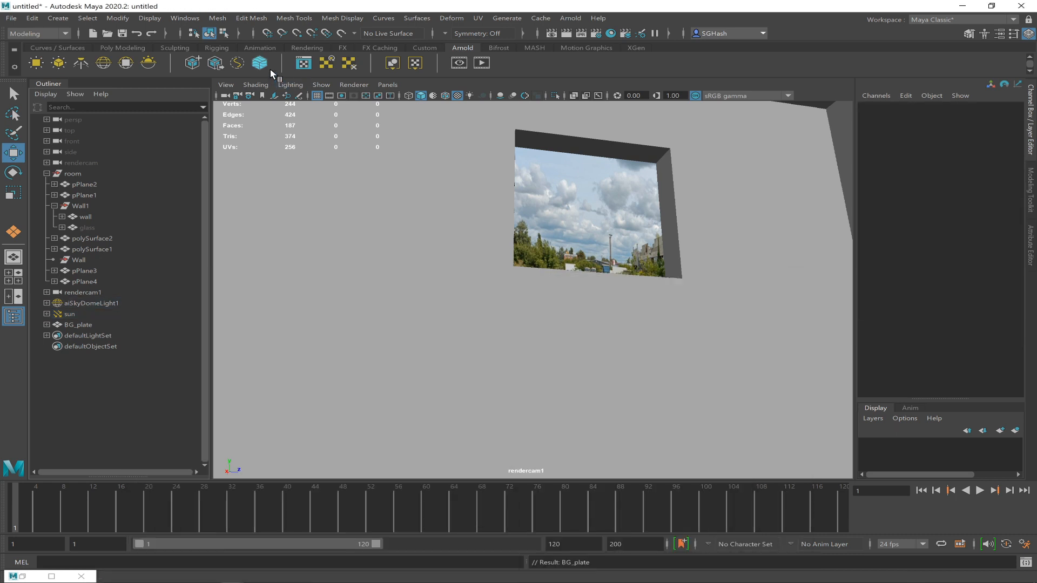
Open the Relationship Editor for object-centric light linking, enlarge it, and select BG_plate as the illuminated object
{"action": "left_click", "coordinate": [181, 18]}
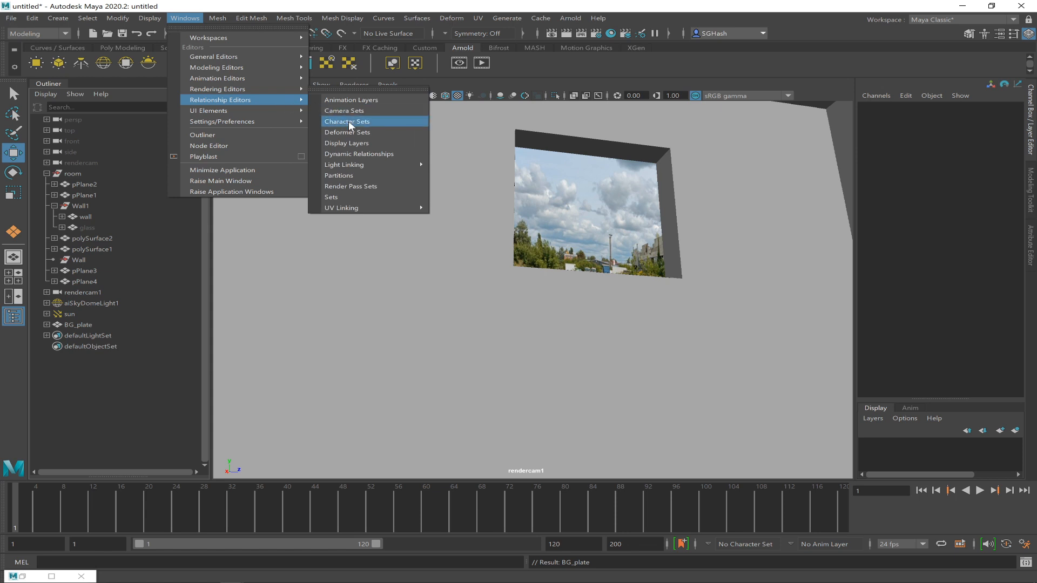
{"action": "mouse_move", "coordinate": [410, 161]}
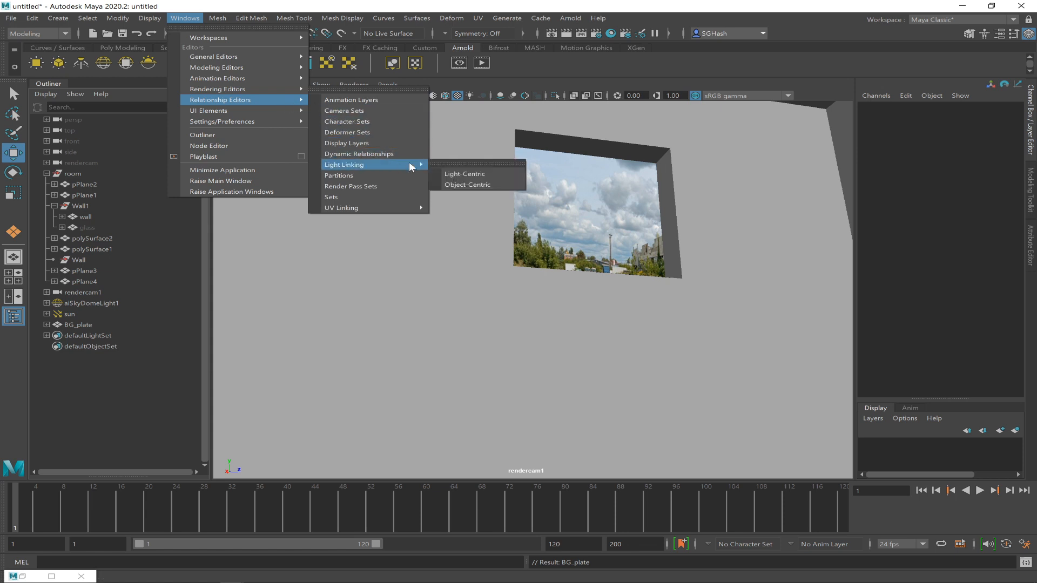
{"action": "left_click", "coordinate": [478, 162]}
{"action": "left_click_drag", "start_coordinate": [505, 157], "coordinate": [351, 141]}
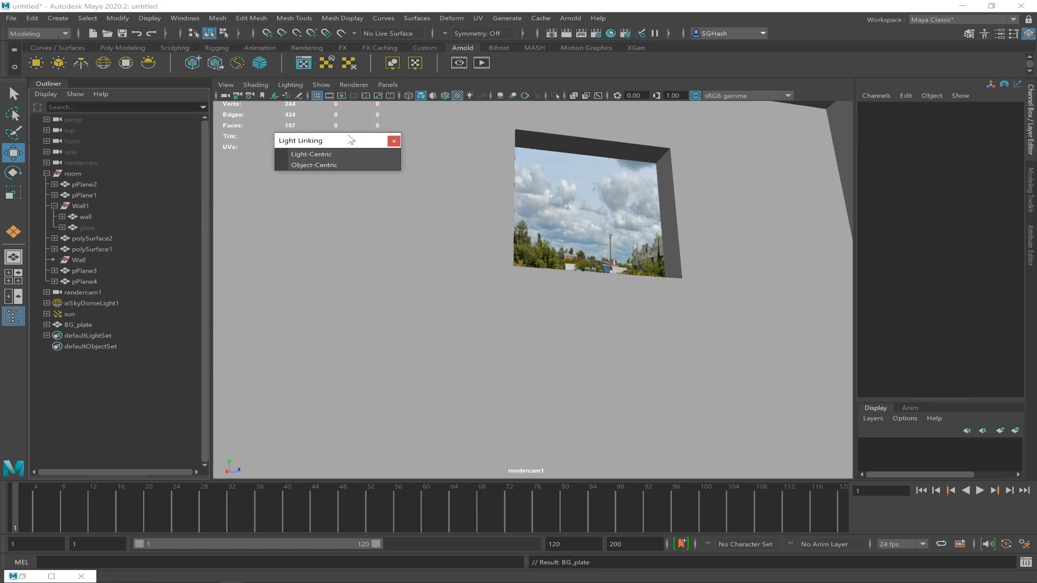
{"action": "left_click", "coordinate": [185, 17]}
{"action": "mouse_move", "coordinate": [304, 101]}
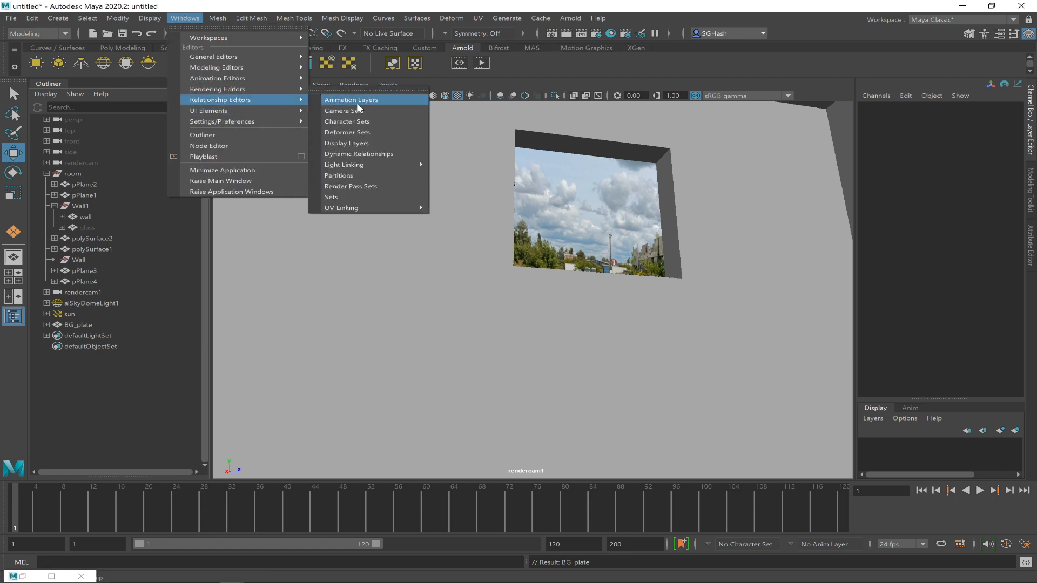
{"action": "mouse_move", "coordinate": [384, 164]}
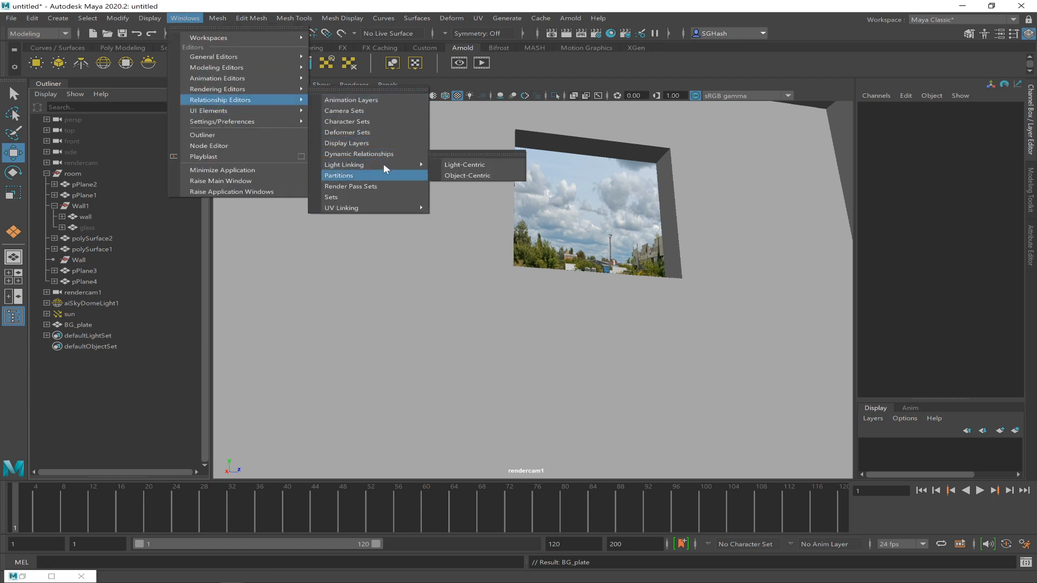
{"action": "left_click", "coordinate": [469, 176]}
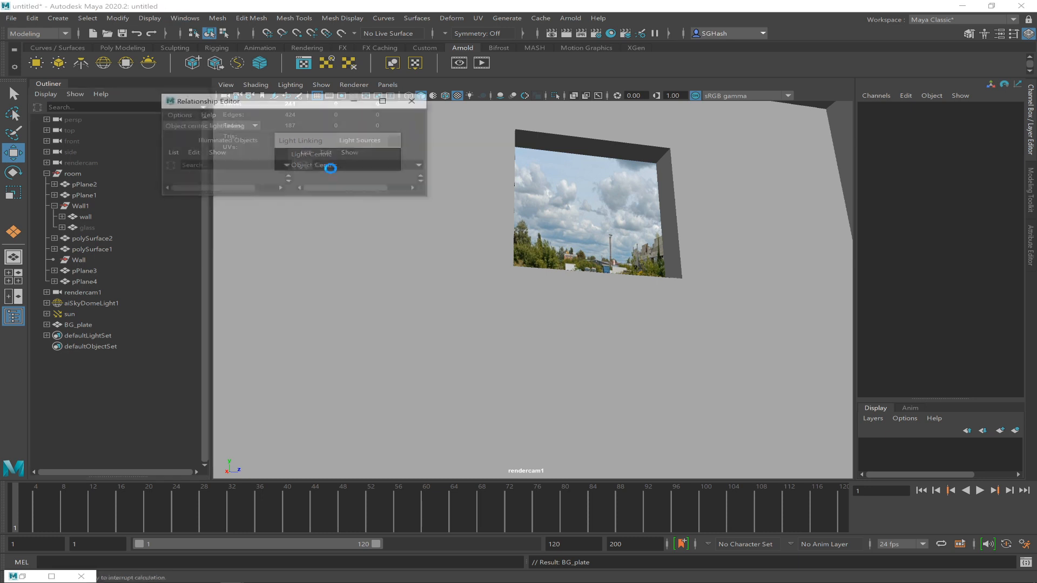
{"action": "left_click_drag", "start_coordinate": [308, 104], "coordinate": [416, 258]}
{"action": "left_click_drag", "start_coordinate": [539, 350], "coordinate": [681, 457]}
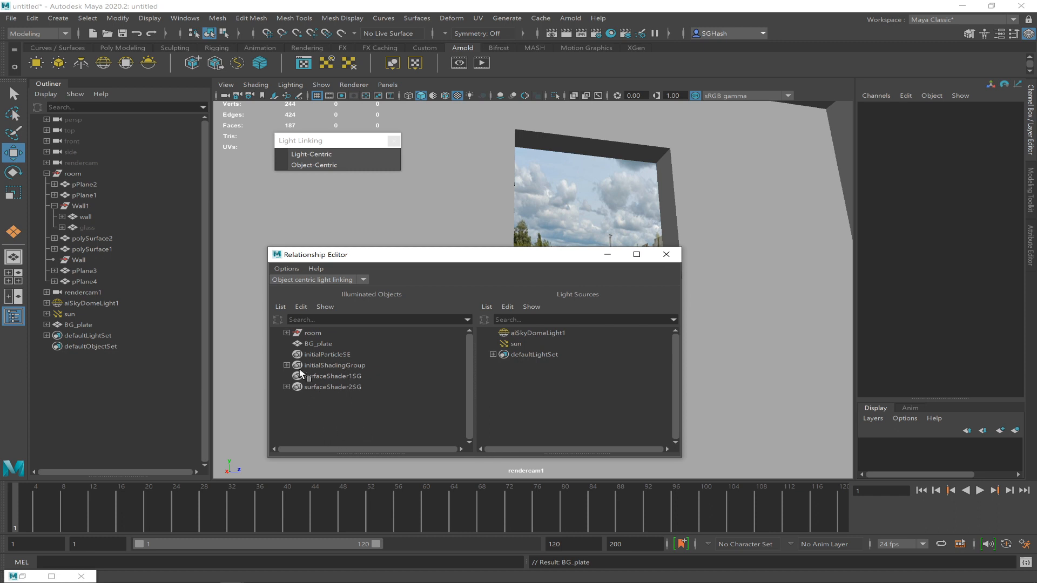
{"action": "left_click", "coordinate": [325, 345]}
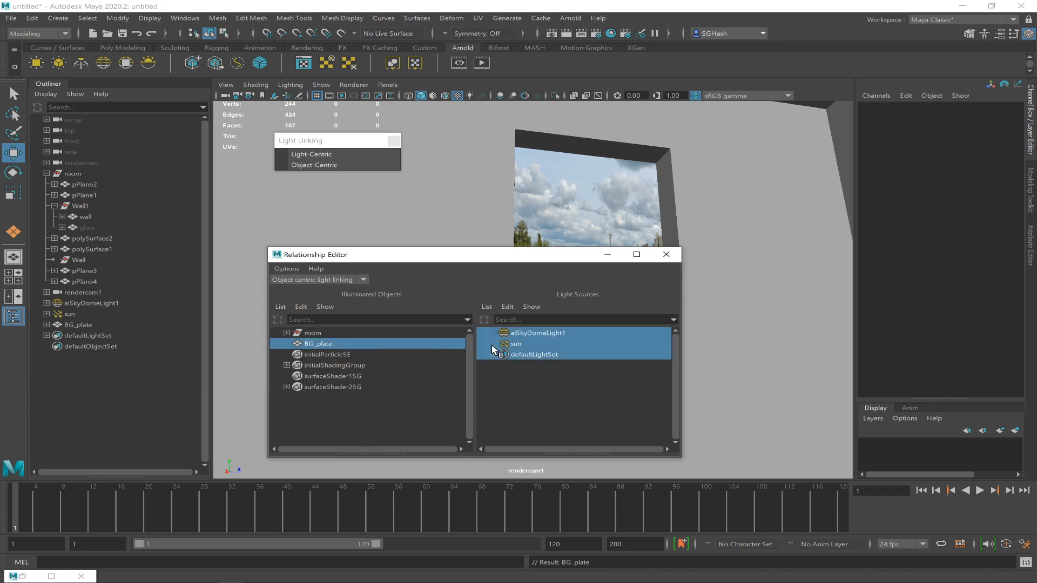
{"action": "left_click", "coordinate": [538, 344]}
{"action": "left_click", "coordinate": [547, 334]}
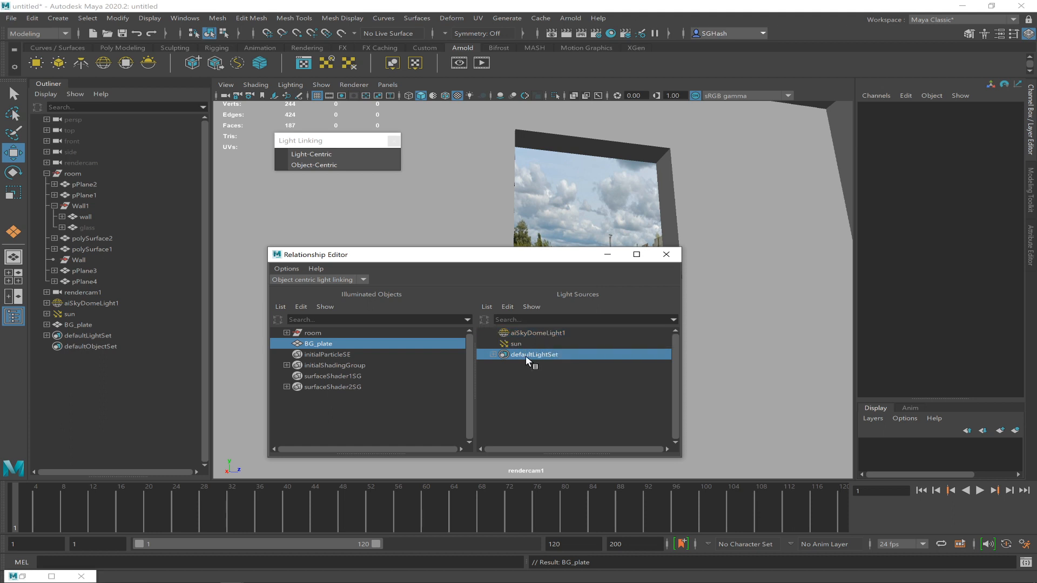
{"action": "double_click", "coordinate": [545, 346]}
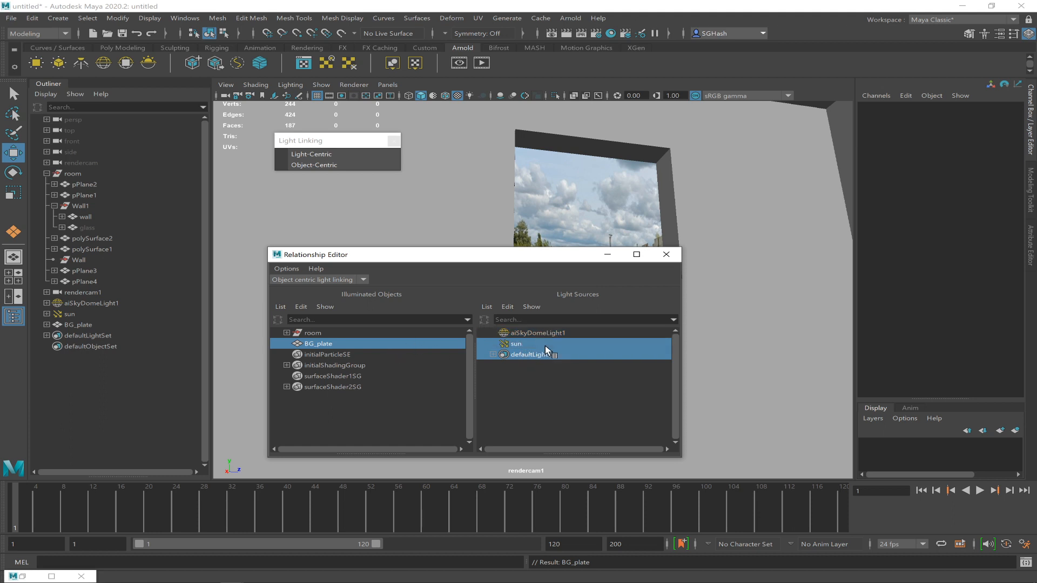
{"action": "left_click", "coordinate": [556, 330]}
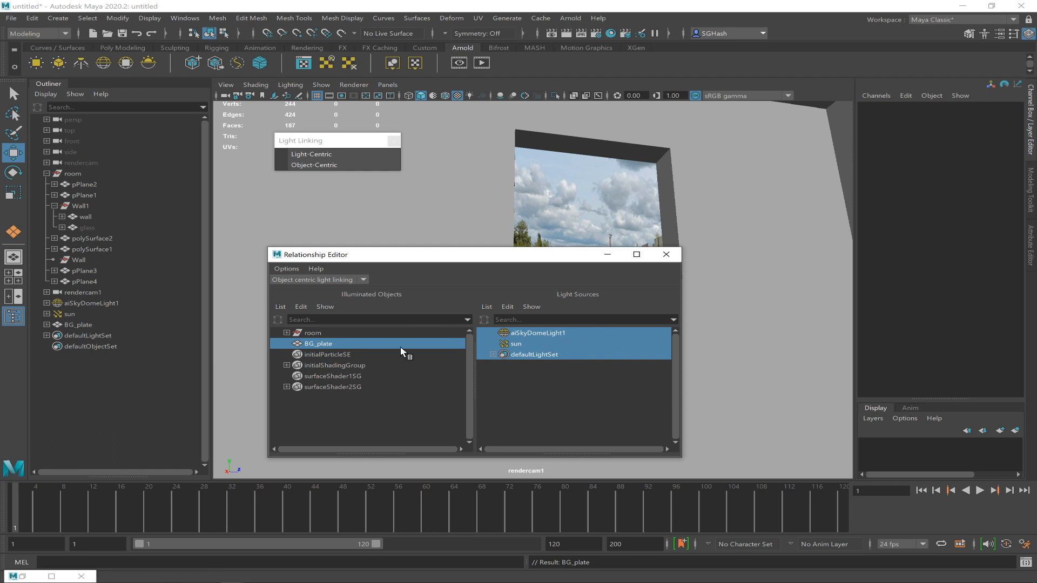
{"action": "left_click_drag", "start_coordinate": [303, 347], "coordinate": [472, 347]}
{"action": "left_click_drag", "start_coordinate": [533, 337], "coordinate": [313, 342]}
Unlink the sun and aiSkyDomeLight1 from BG_plate and close the Relationship Editor
{"action": "left_click", "coordinate": [522, 344]}
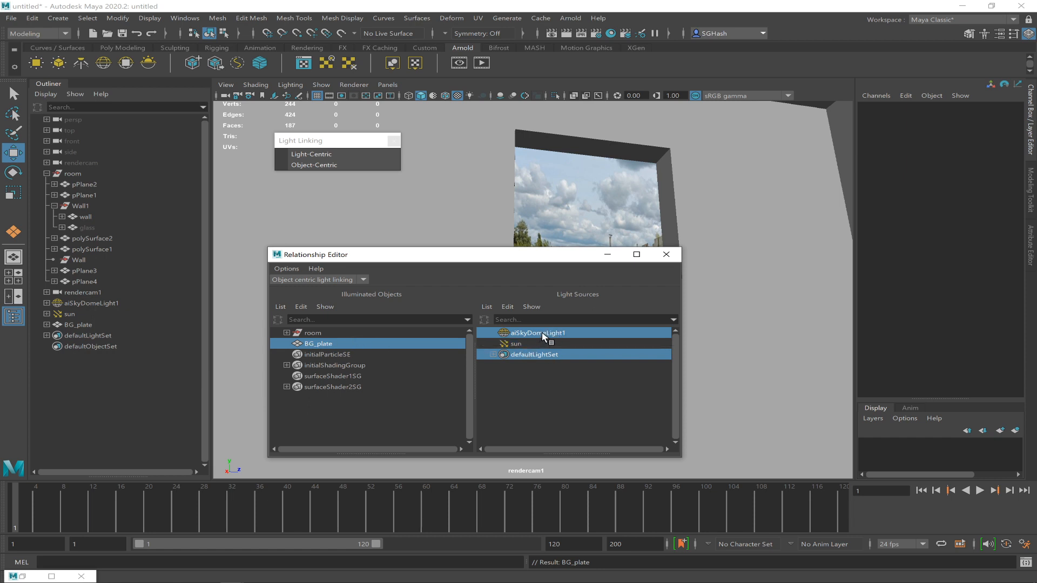
{"action": "left_click", "coordinate": [542, 334]}
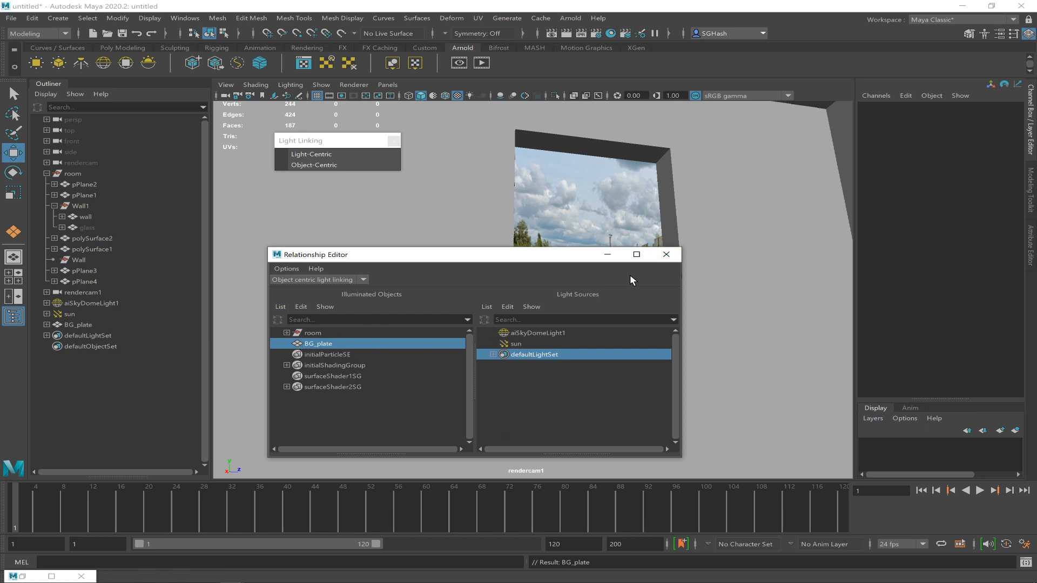
{"action": "left_click", "coordinate": [666, 254]}
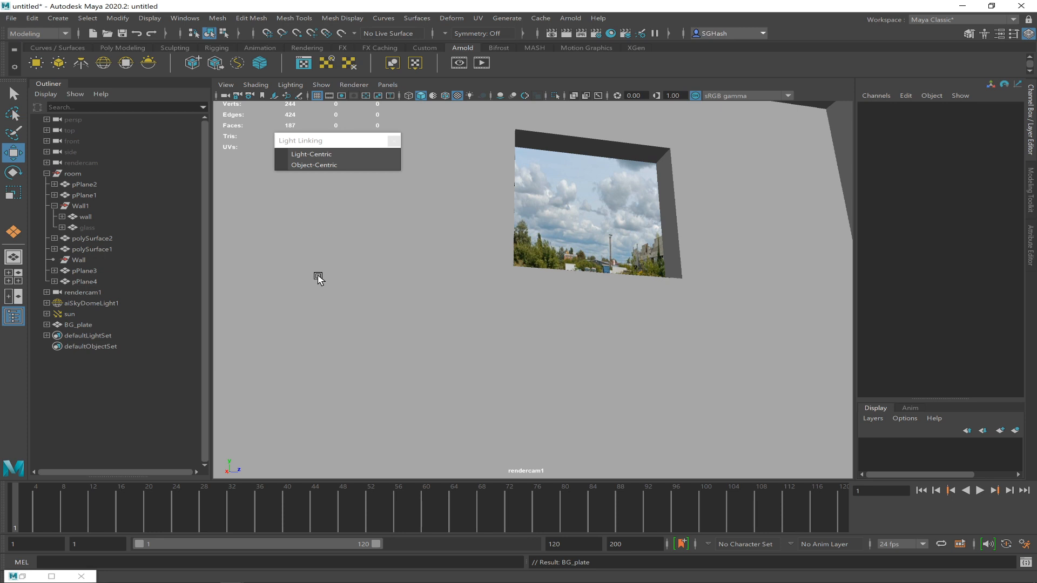
Render the room again in Arnold RenderView and examine how BG_plate looks with its light links removed
{"action": "left_click", "coordinate": [481, 63]}
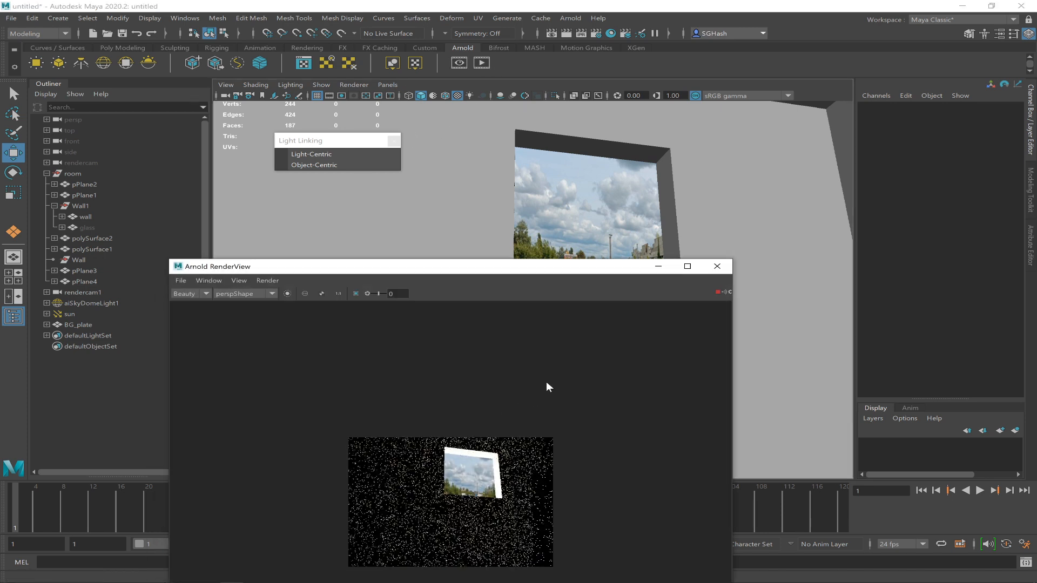
{"action": "left_click_drag", "start_coordinate": [551, 270], "coordinate": [594, 171]}
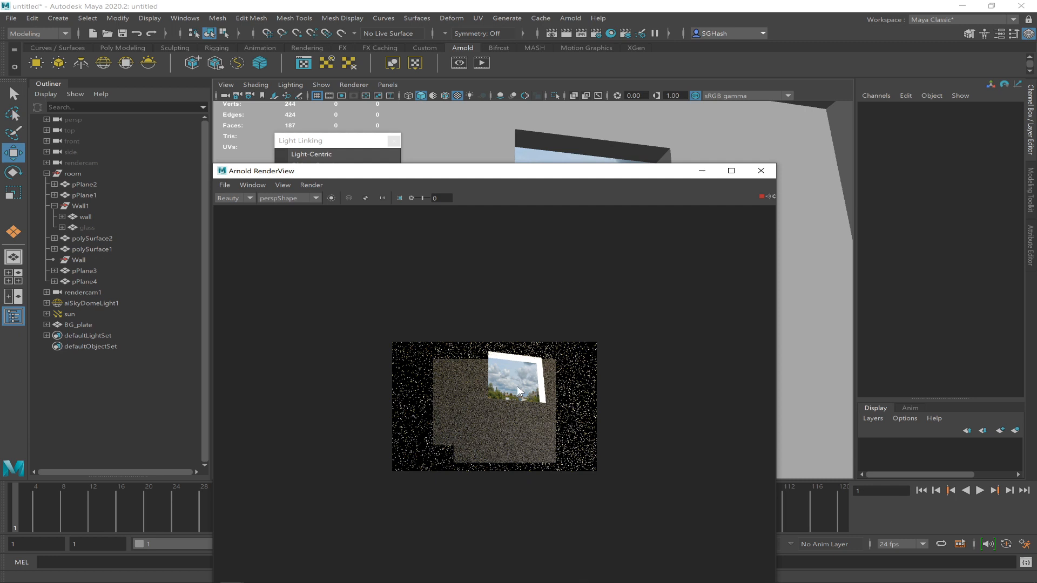
{"action": "left_click_drag", "start_coordinate": [528, 177], "coordinate": [438, 142]}
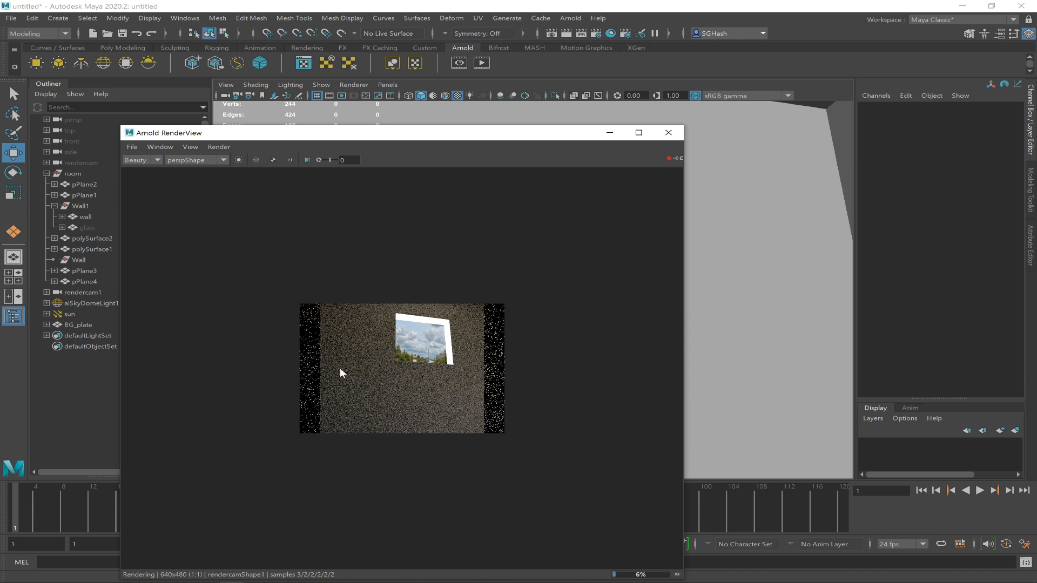
{"action": "mouse_move", "coordinate": [471, 582]}
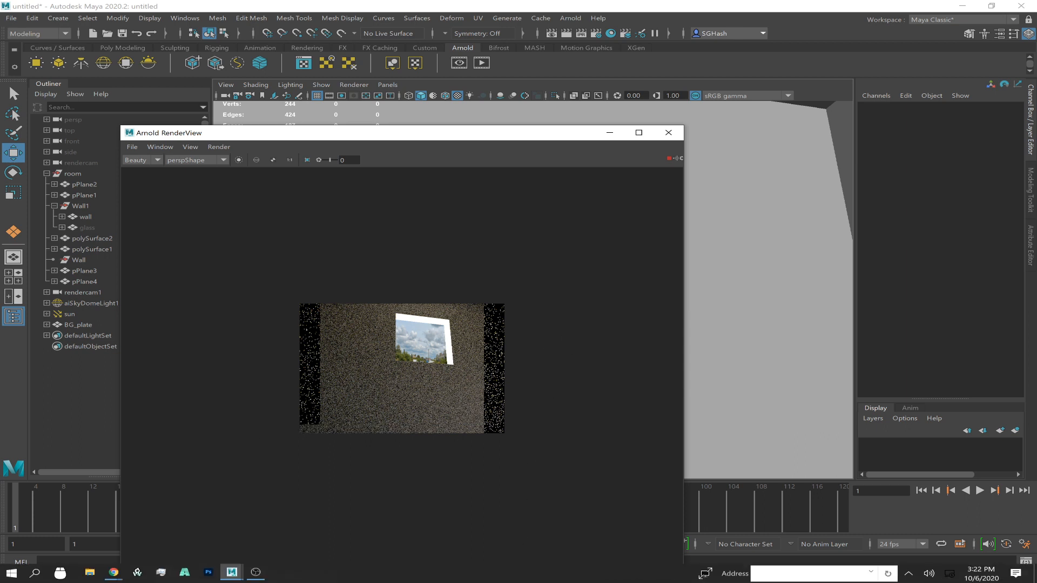
{"action": "left_click", "coordinate": [256, 572]}
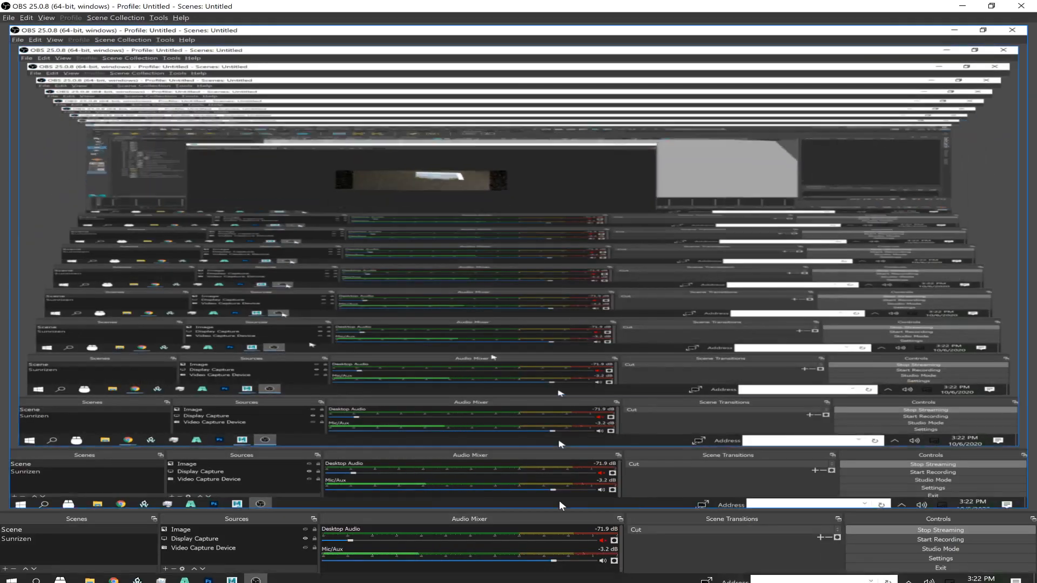